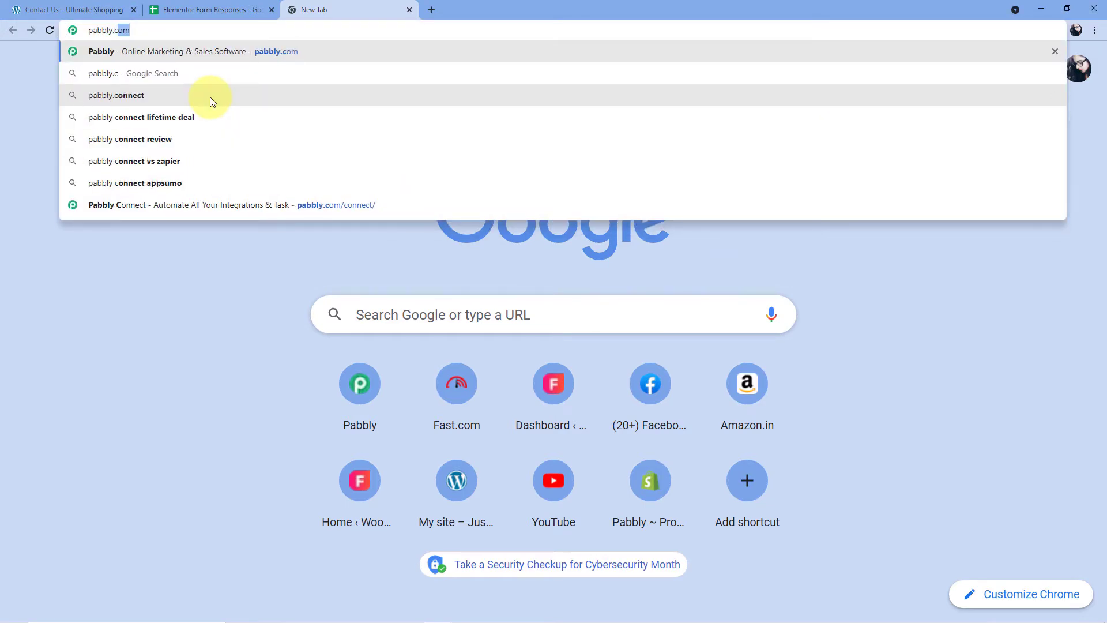
Go from pabbly.com's Products menu to Pabbly Connect and launch it from the account apps.
text(.com)
key(Return)
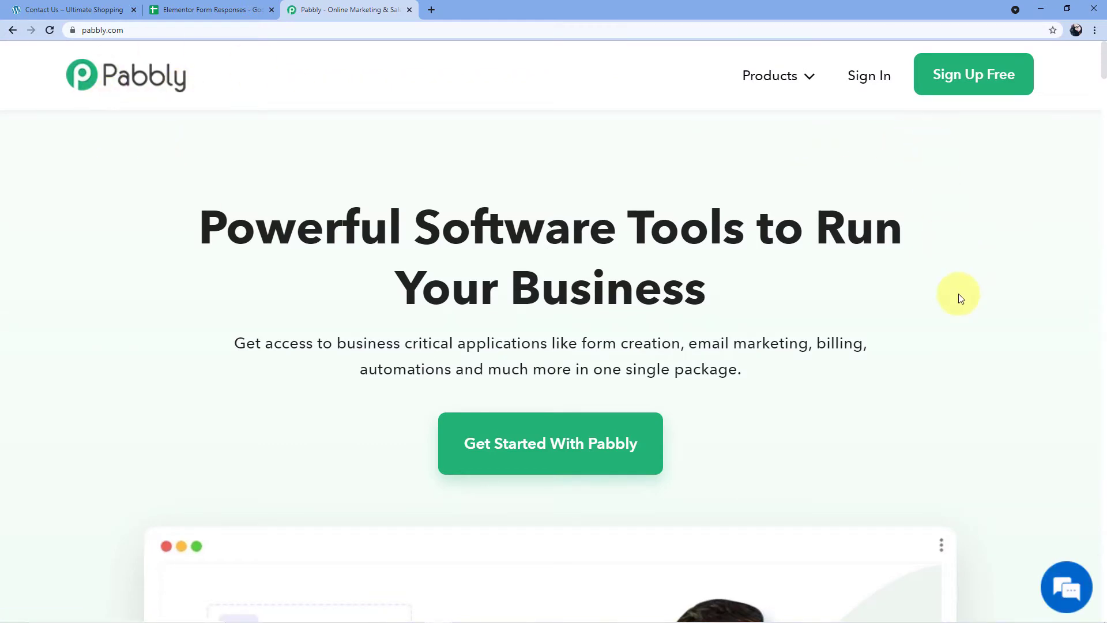
click(806, 84)
click(378, 296)
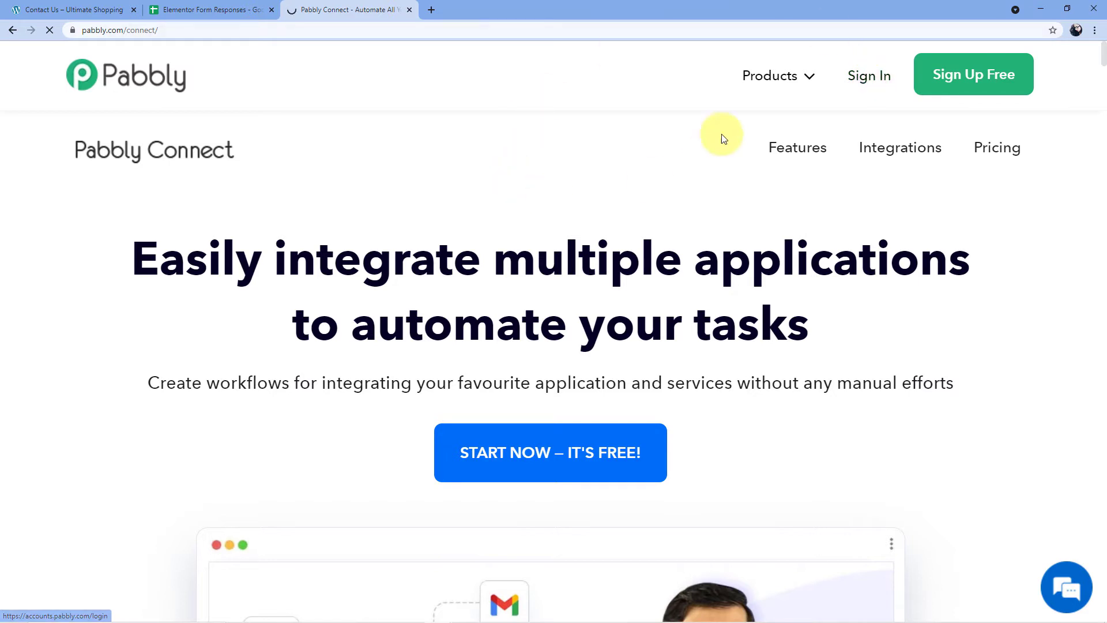
scroll(528, 154, down, 3)
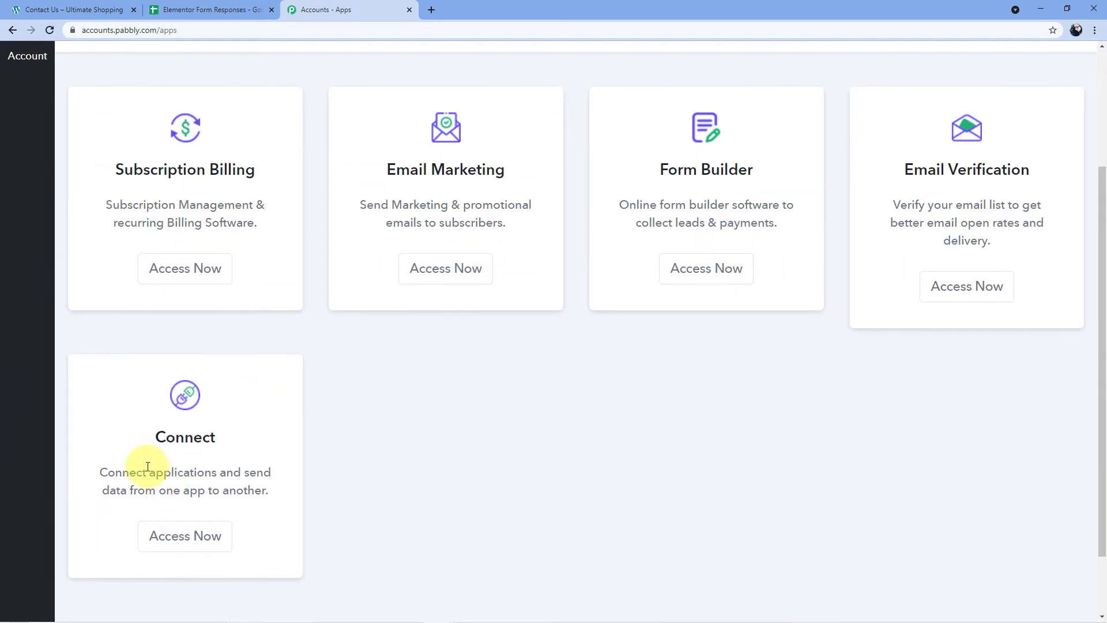
click(185, 535)
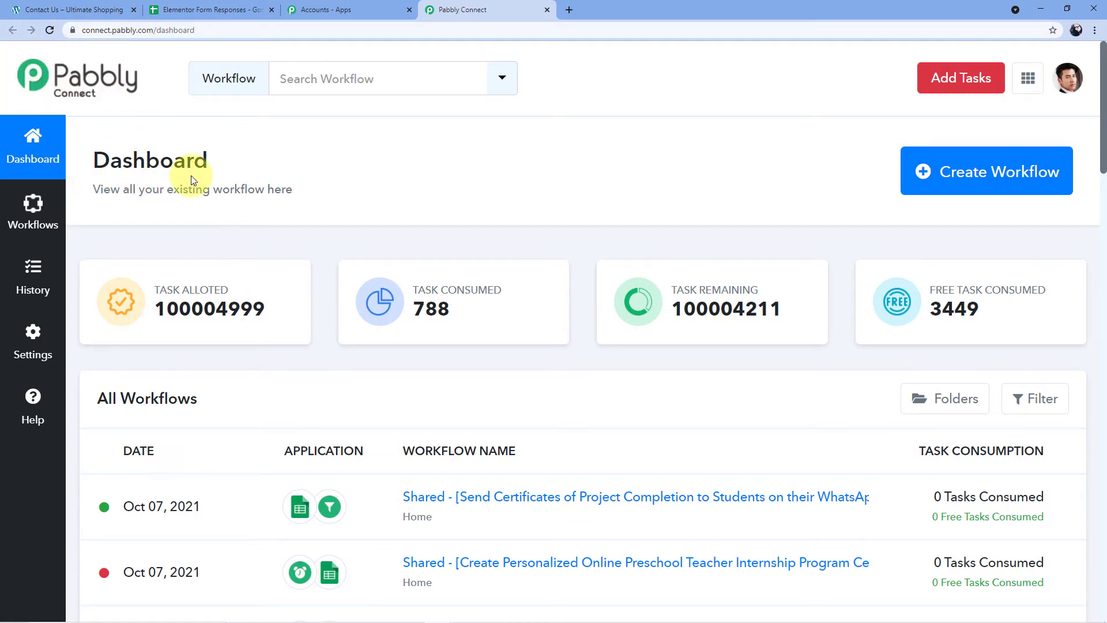
Create a new workflow named 'Elementor to Google Sheets'.
click(943, 170)
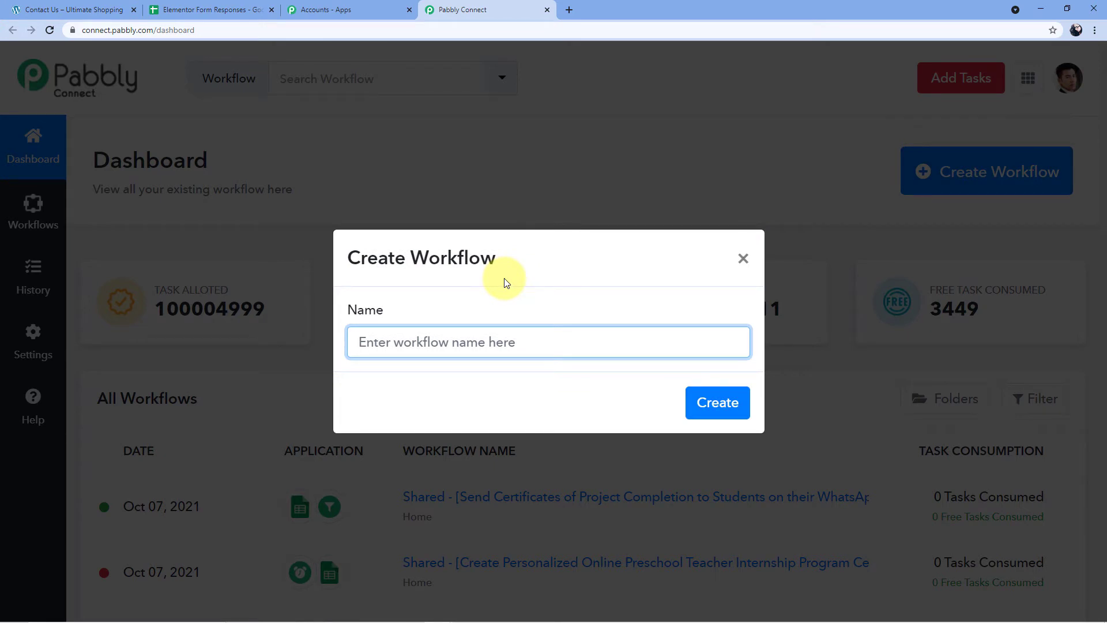
text(em)
key(BackSpace)
text(lementor )
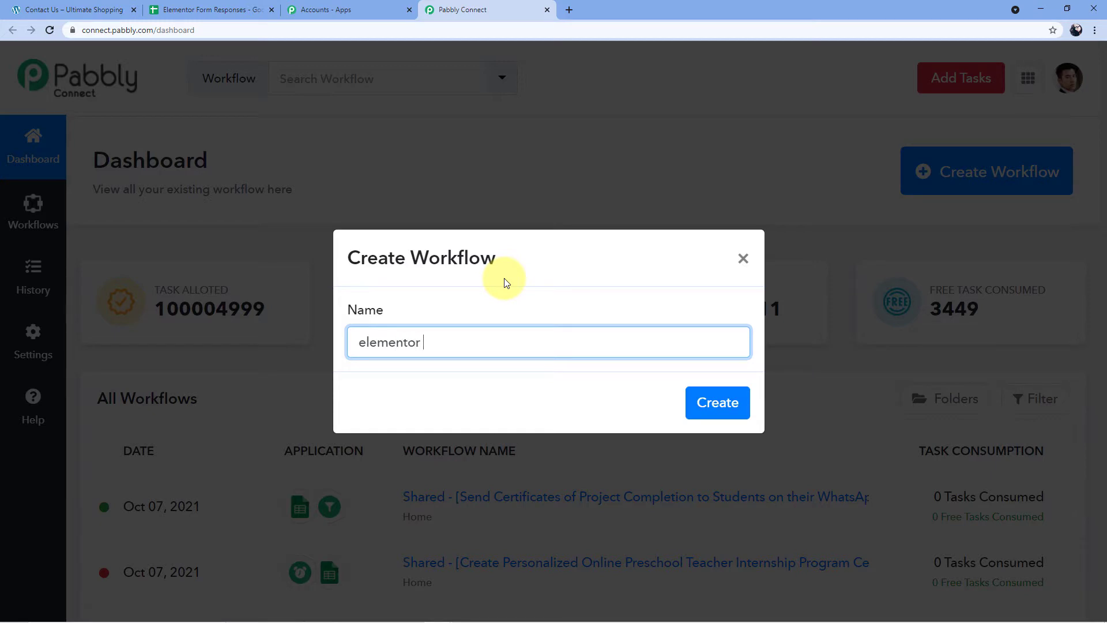
text(to Google Sheets)
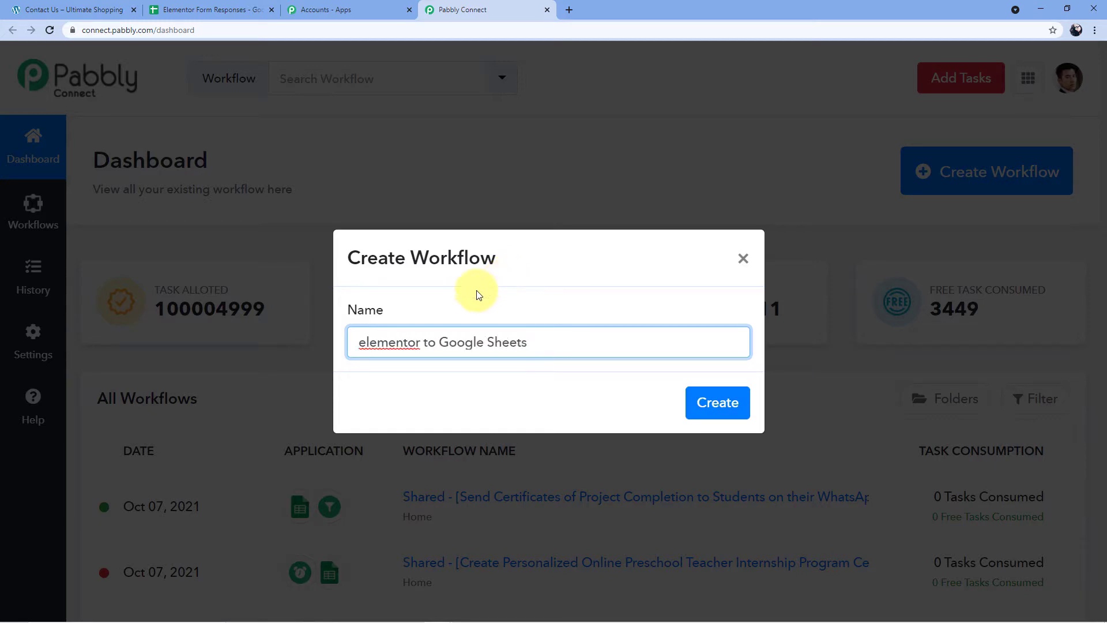
click(370, 341)
key(BackSpace)
text(E)
click(745, 397)
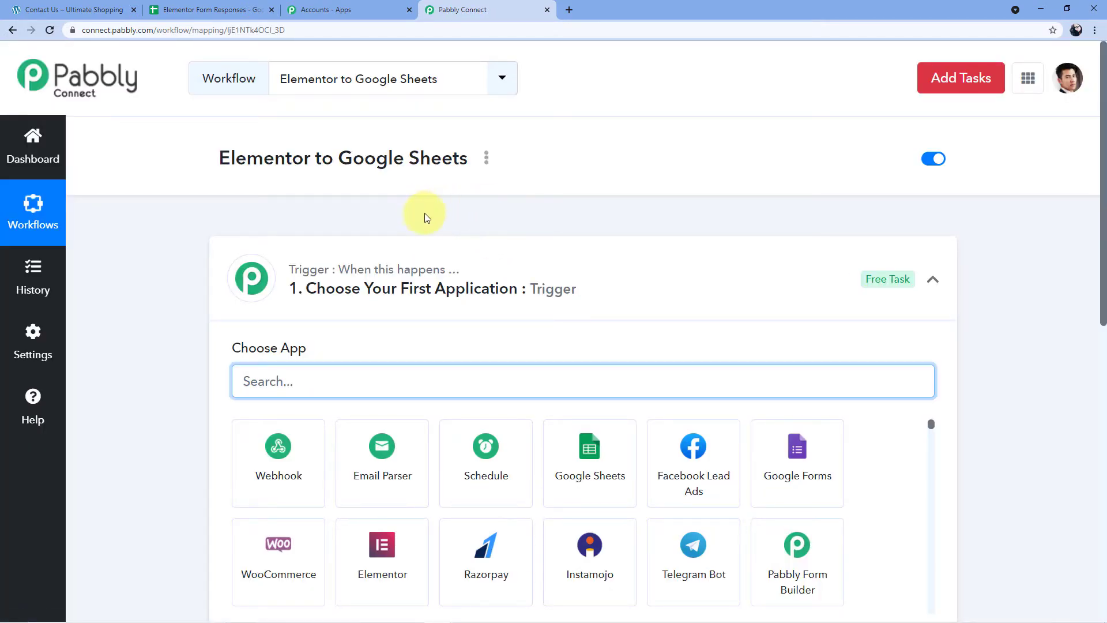
Collapse the trigger step's app chooser, then expand the trigger step again to pick its app.
click(600, 255)
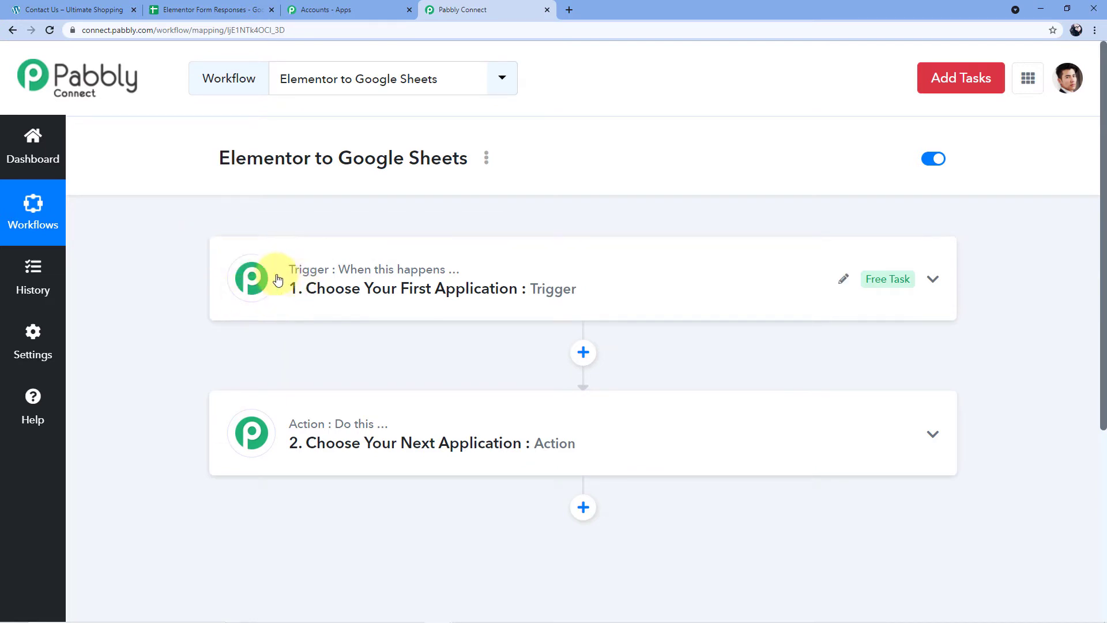
mouse_move(439, 280)
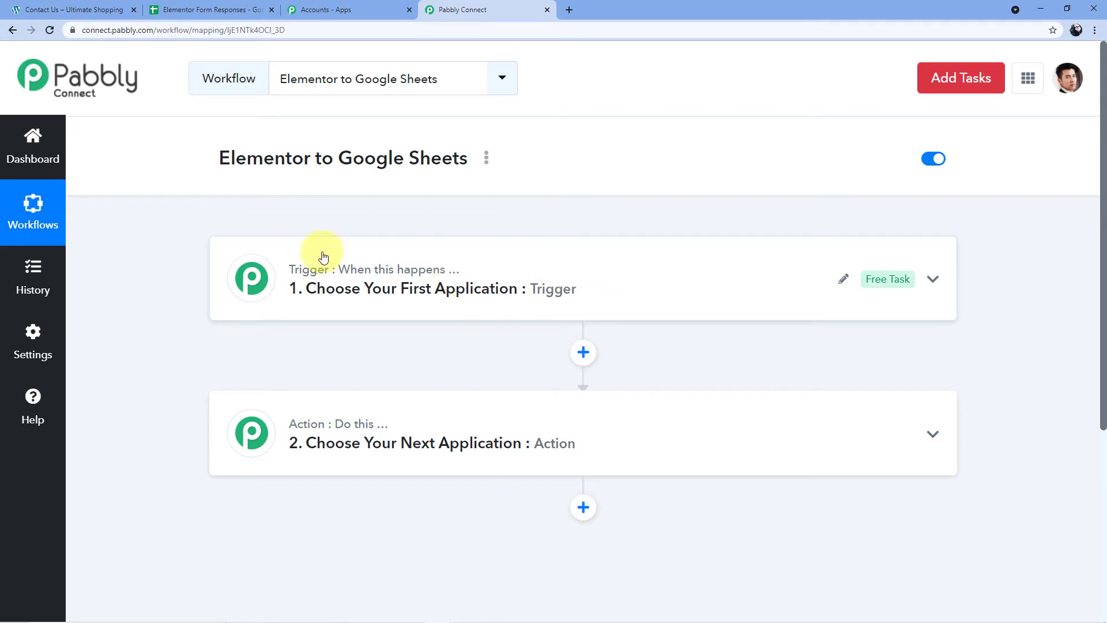
mouse_move(369, 447)
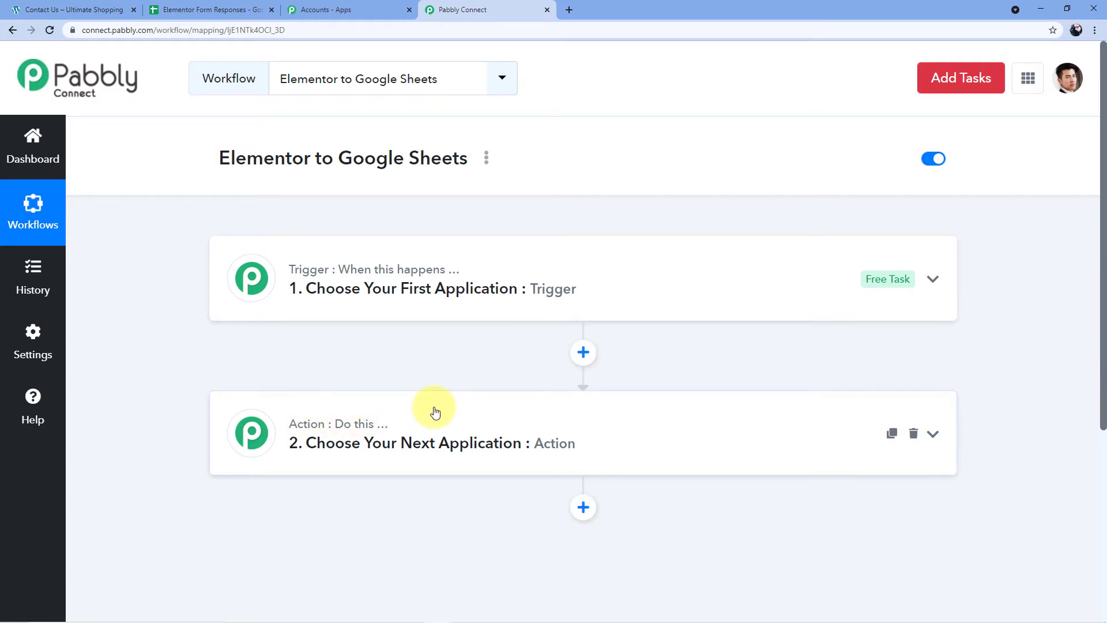
click(321, 278)
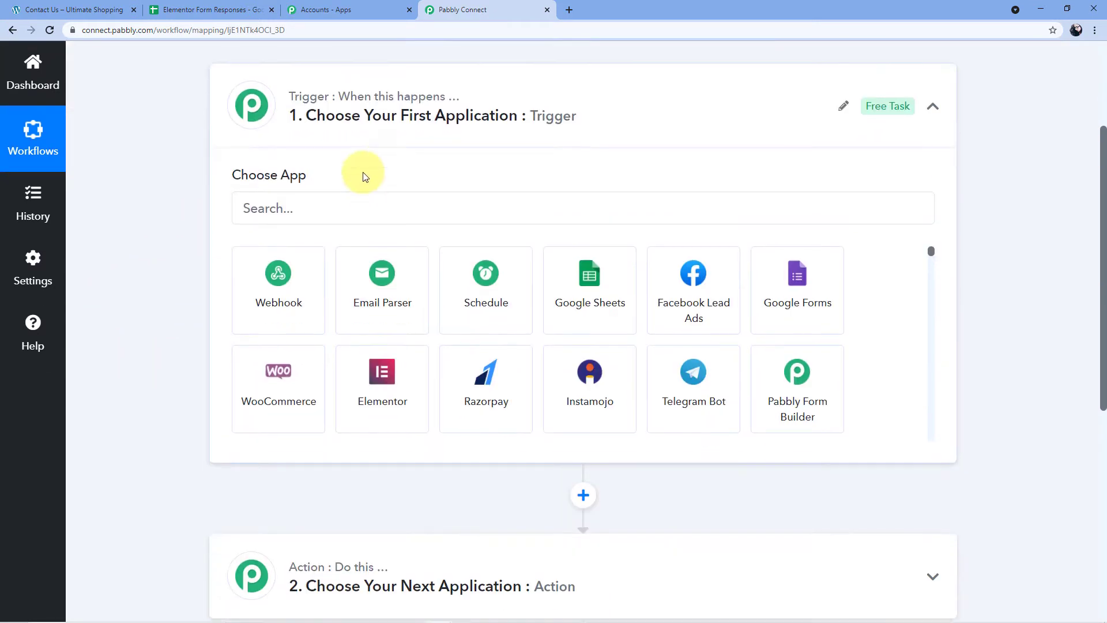
Set the trigger app to Elementor with the New Form Submission event, generating a webhook URL.
click(288, 207)
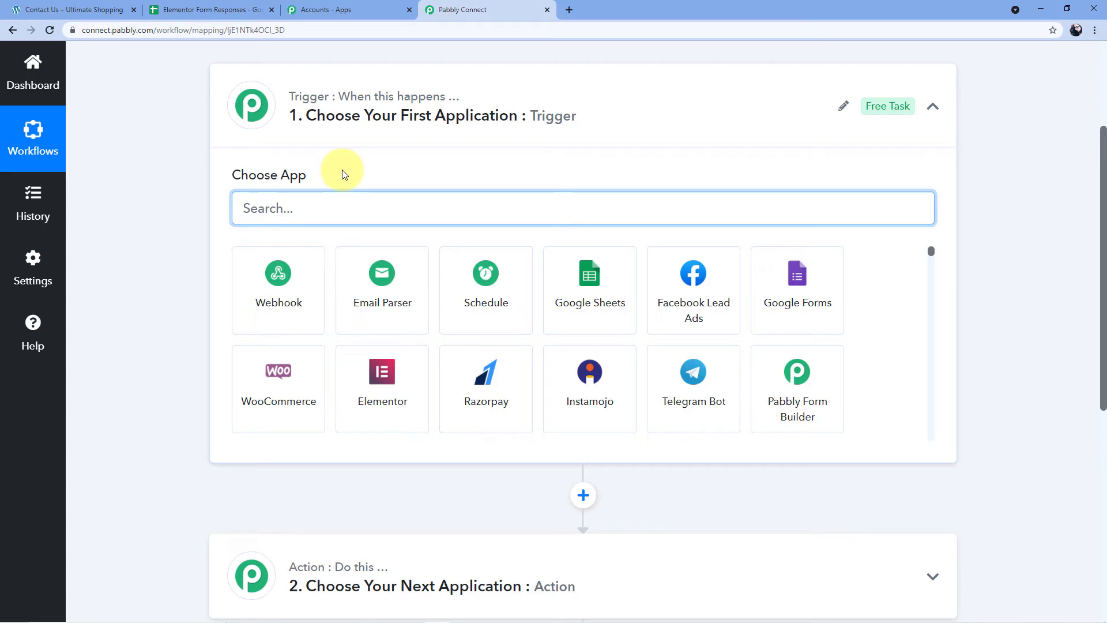
text(Elementor)
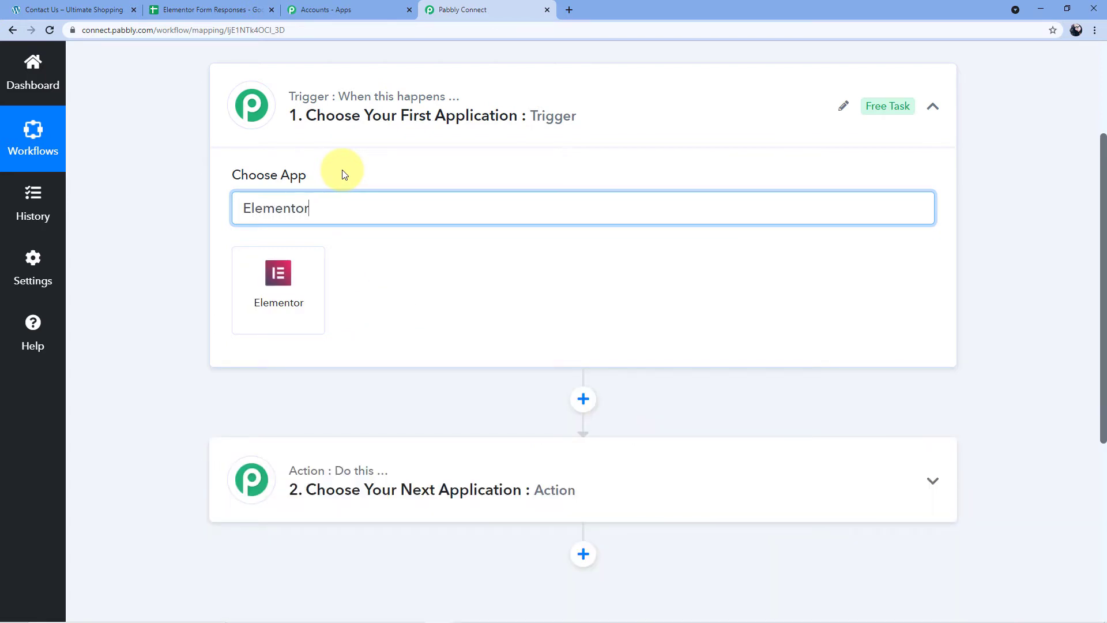
click(275, 275)
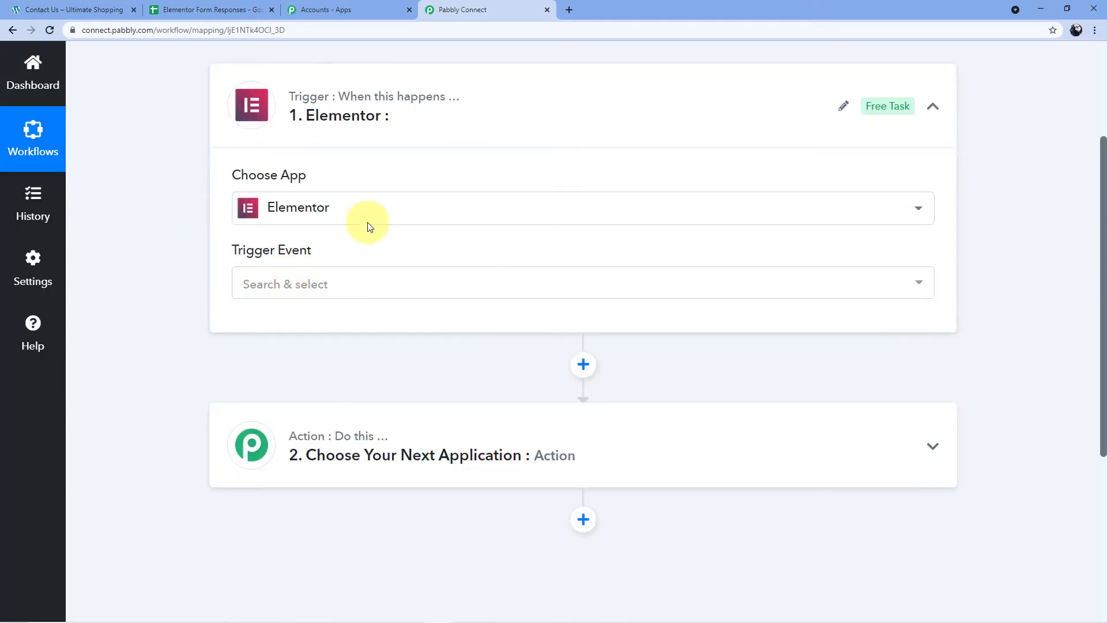
click(284, 293)
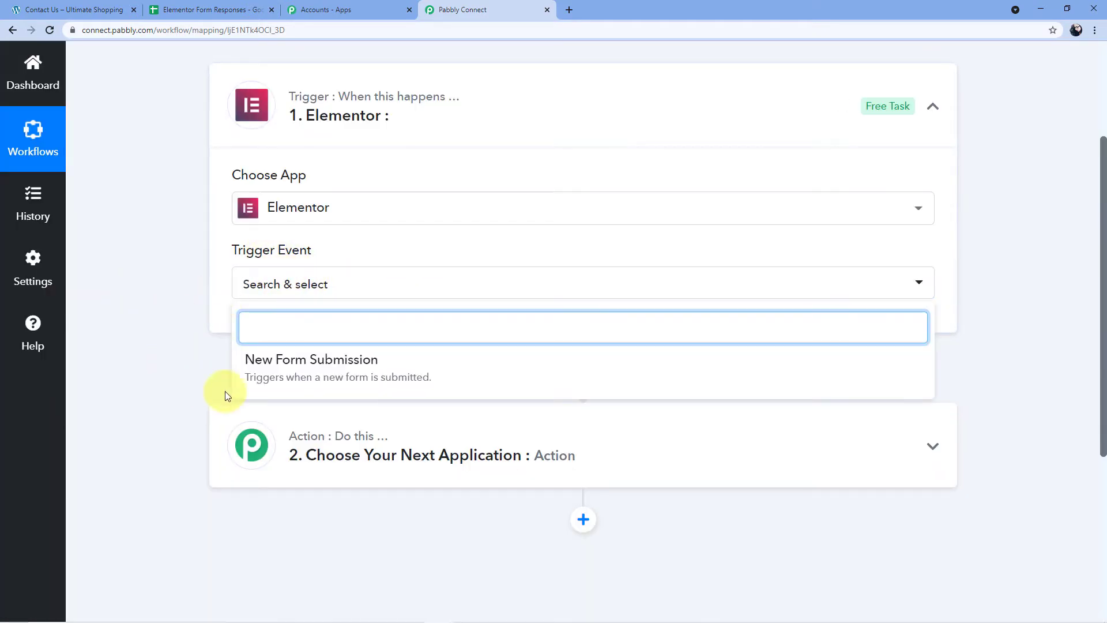
click(348, 372)
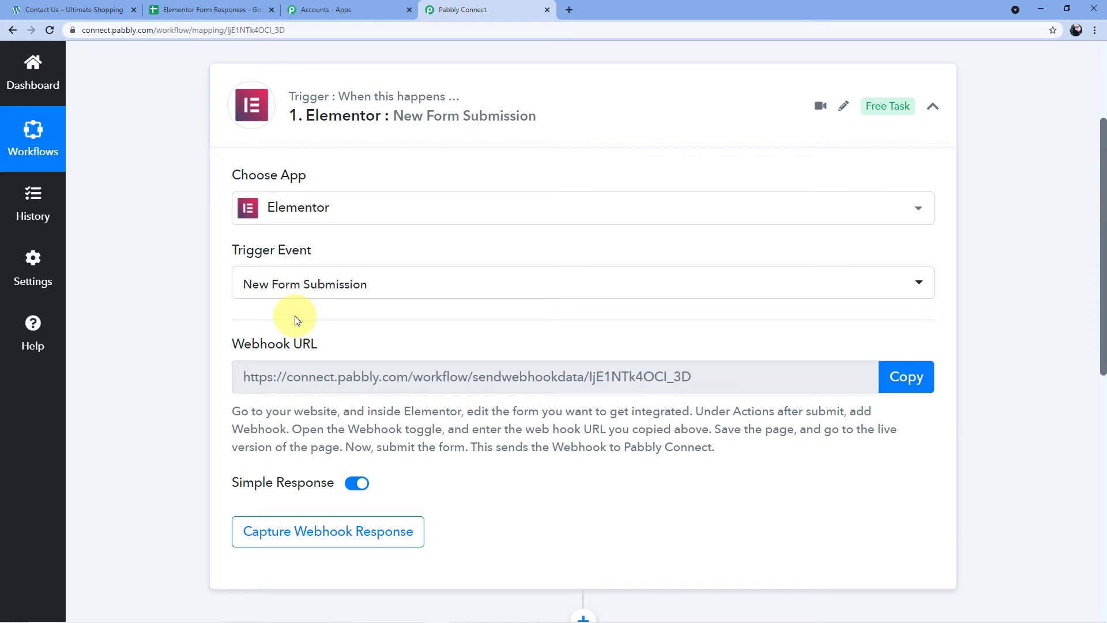
scroll(297, 312, down, 1)
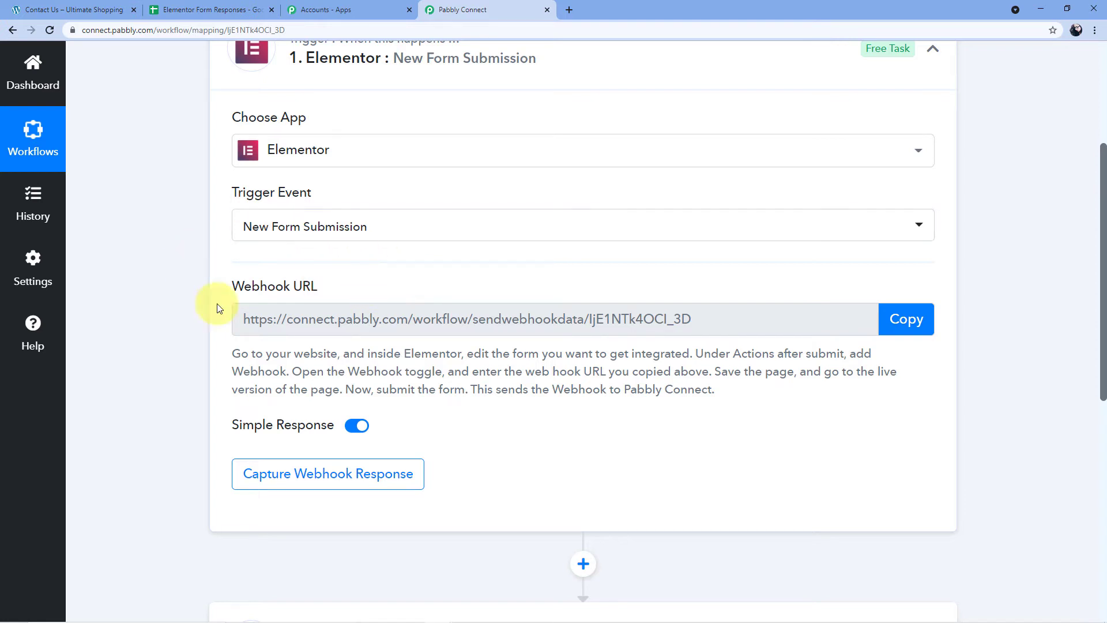
mouse_move(301, 300)
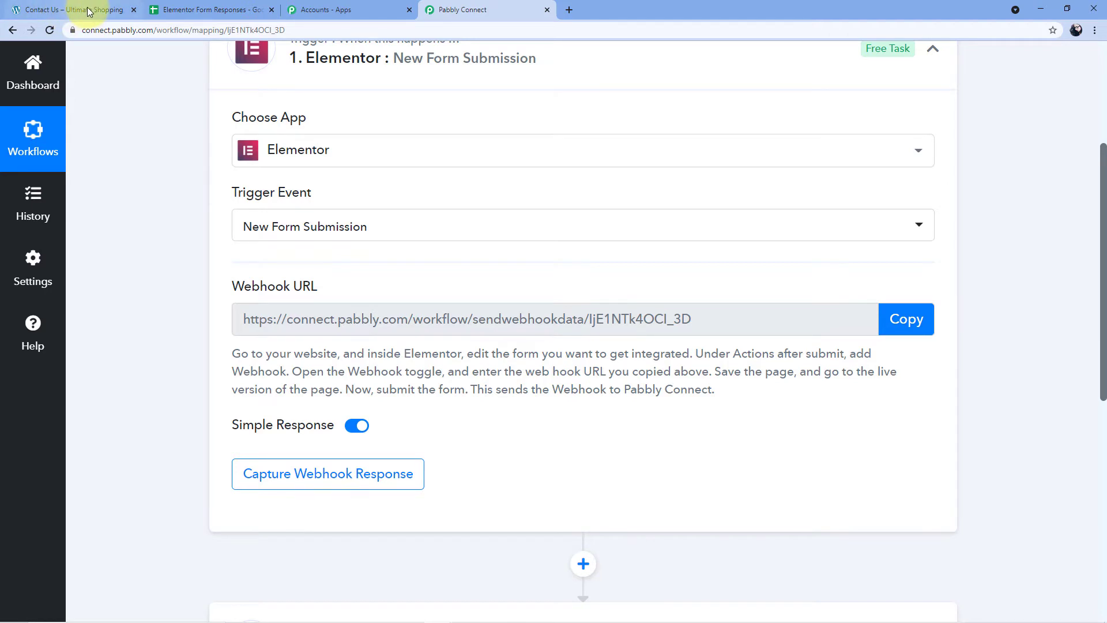
click(63, 10)
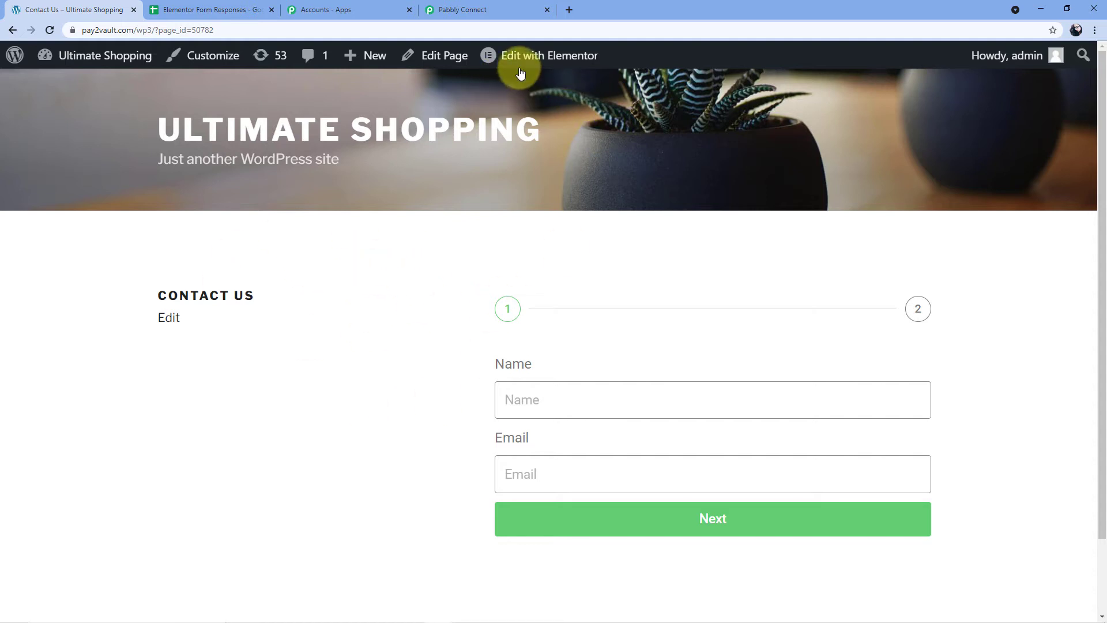
Open the Contact Us page in the Elementor editor via Edit with Elementor.
mouse_move(491, 54)
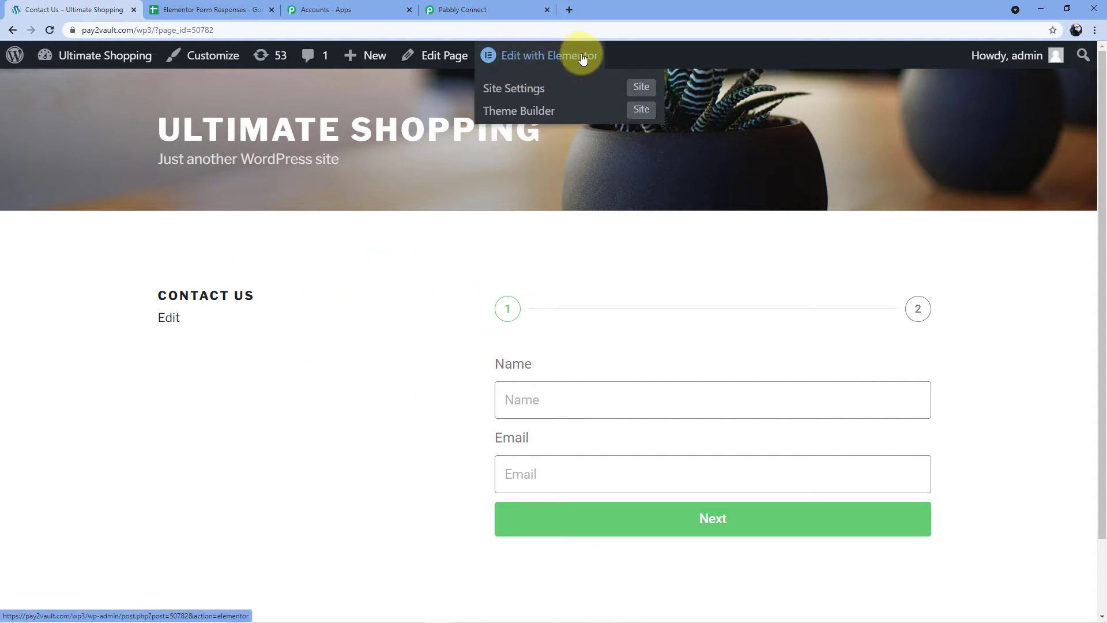
click(531, 59)
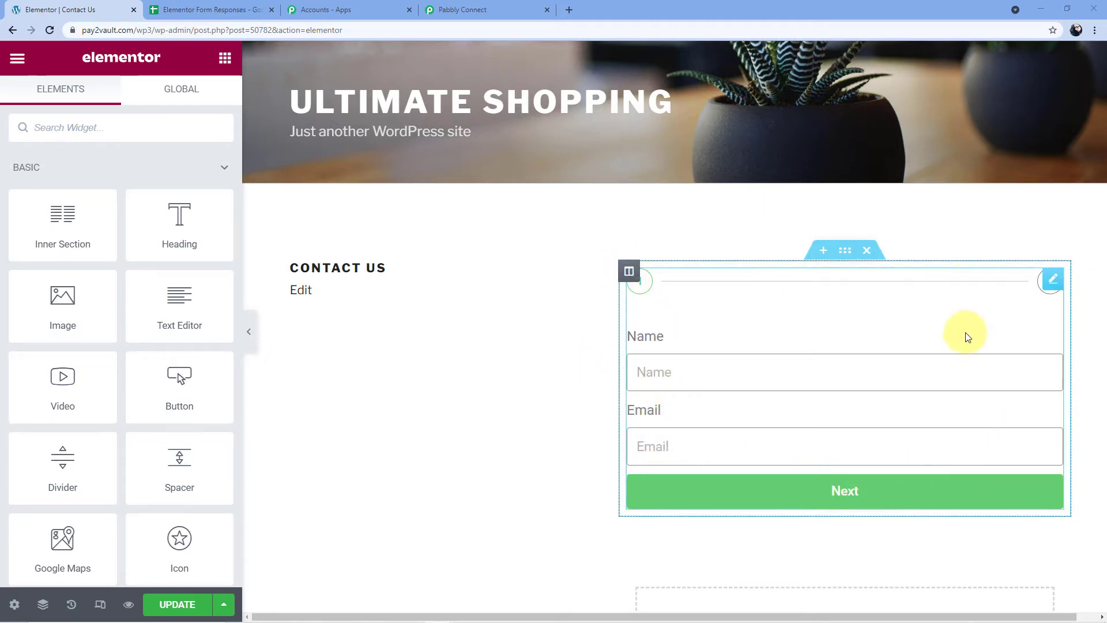
Edit the contact form widget and expand its Actions After Submit section.
click(1055, 283)
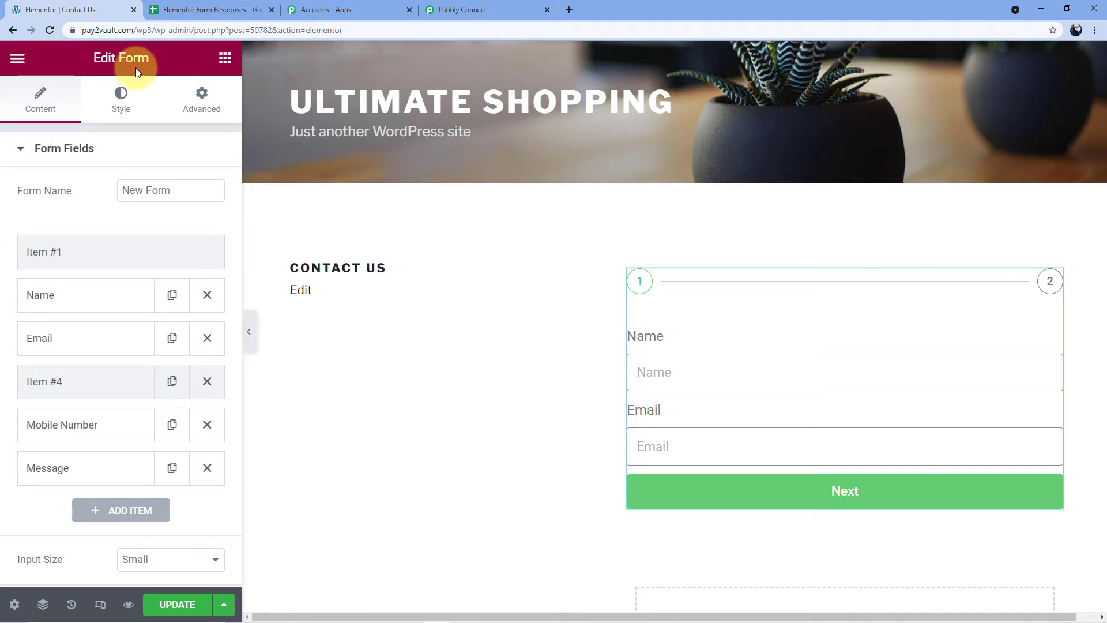
click(26, 150)
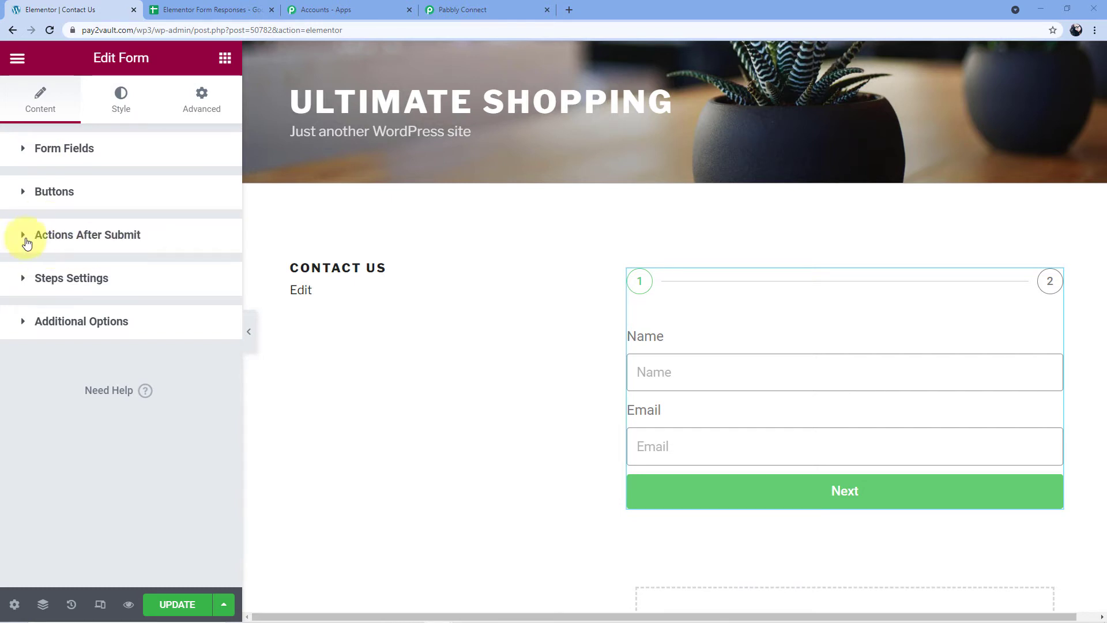
click(57, 238)
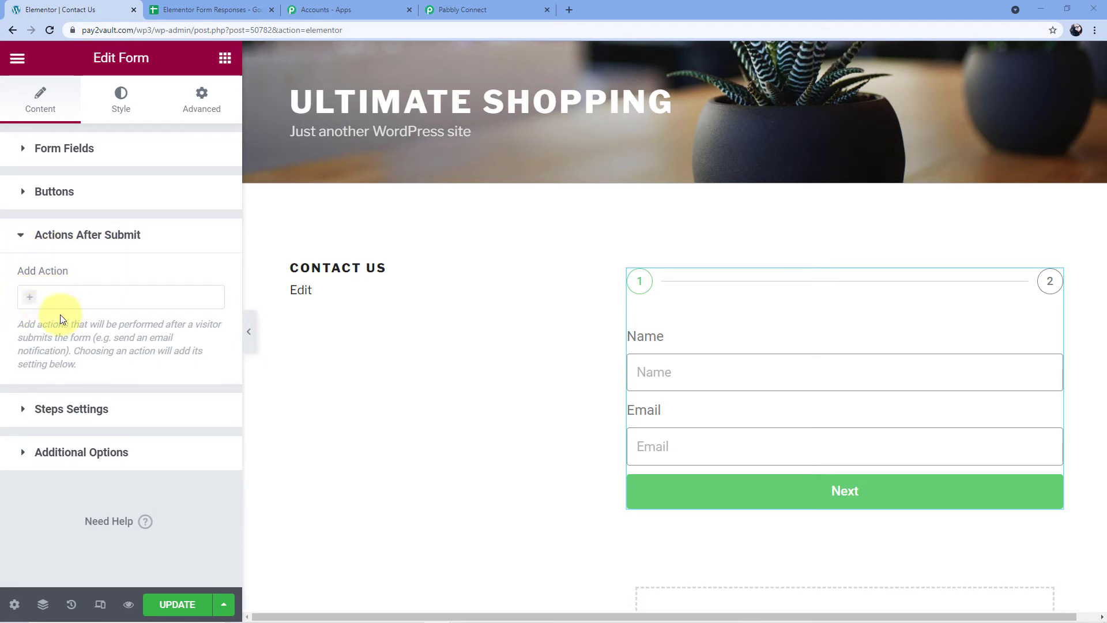
Add Webhook as an action after submit.
click(58, 295)
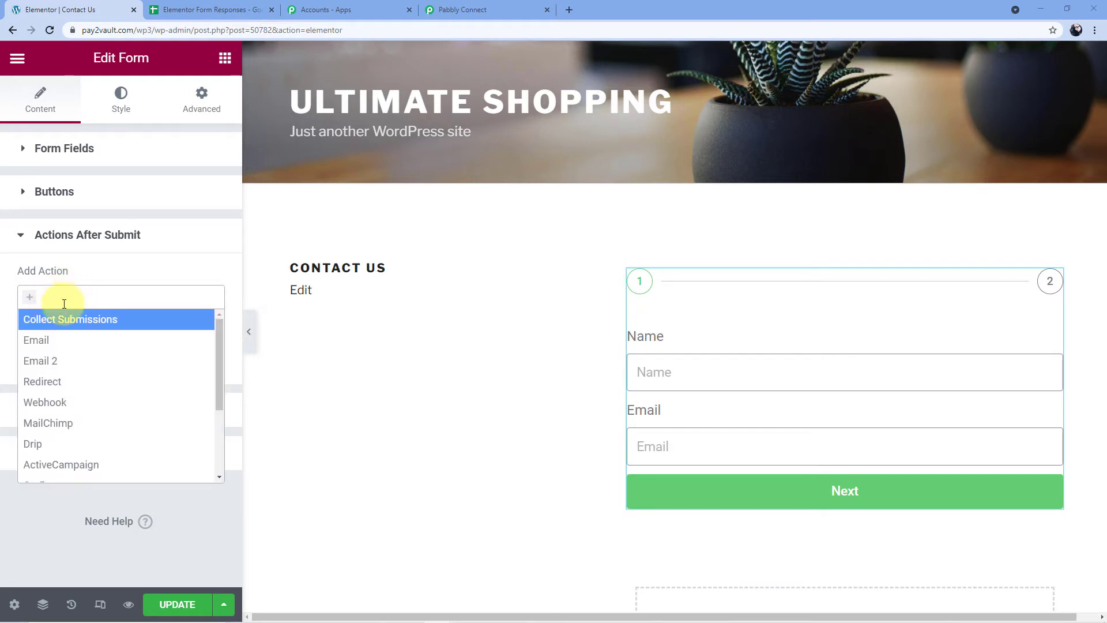
scroll(104, 338, down, 5)
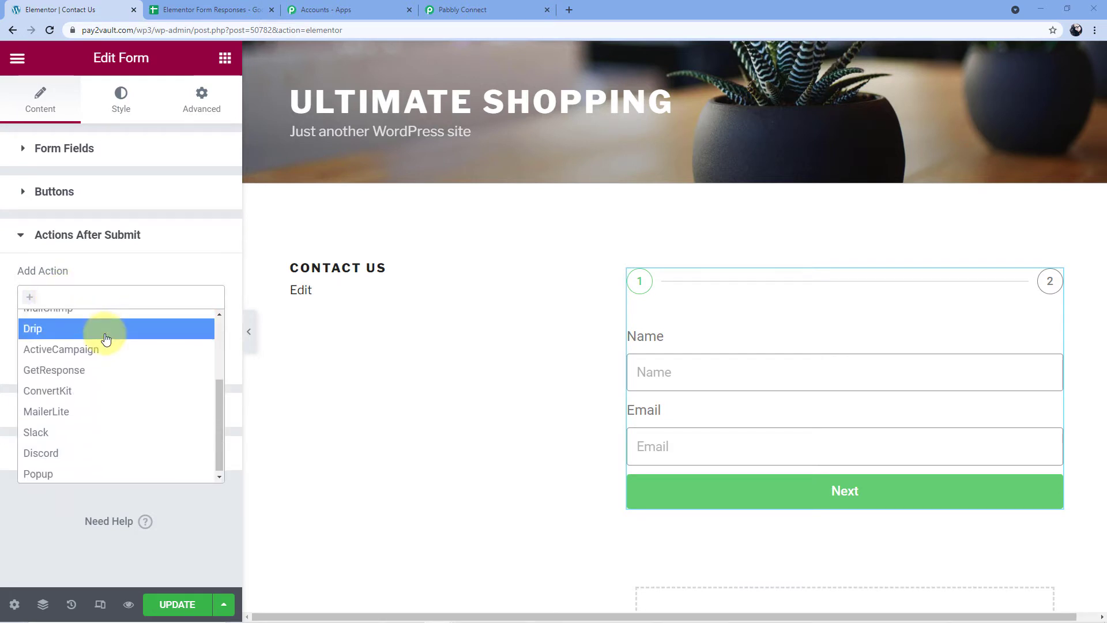
scroll(104, 334, up, 5)
click(71, 295)
click(71, 295)
text(Webhook)
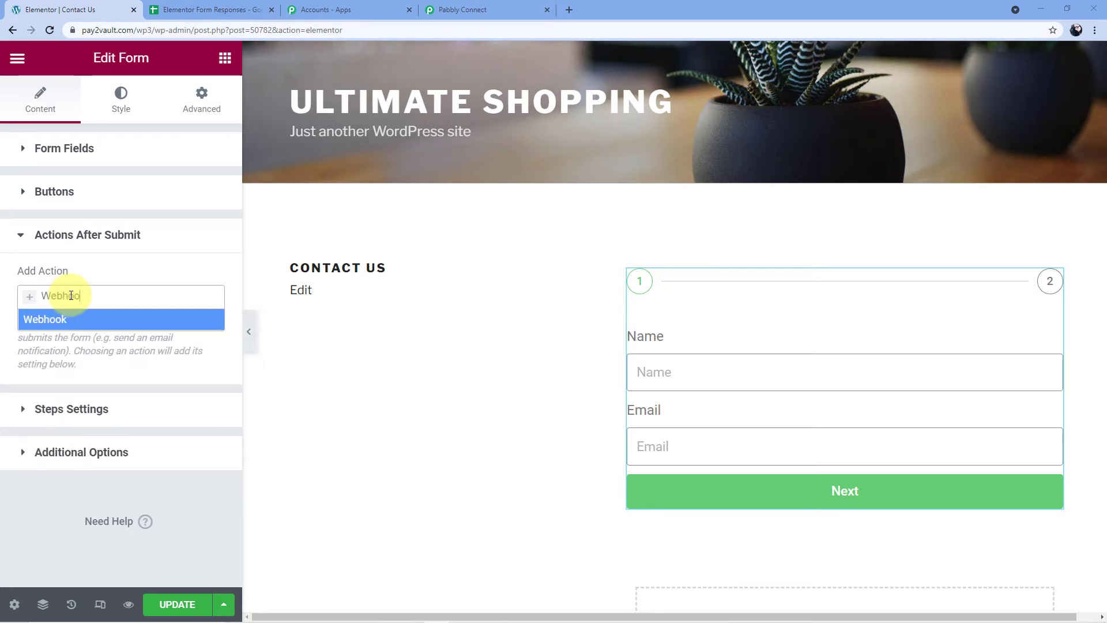
click(30, 319)
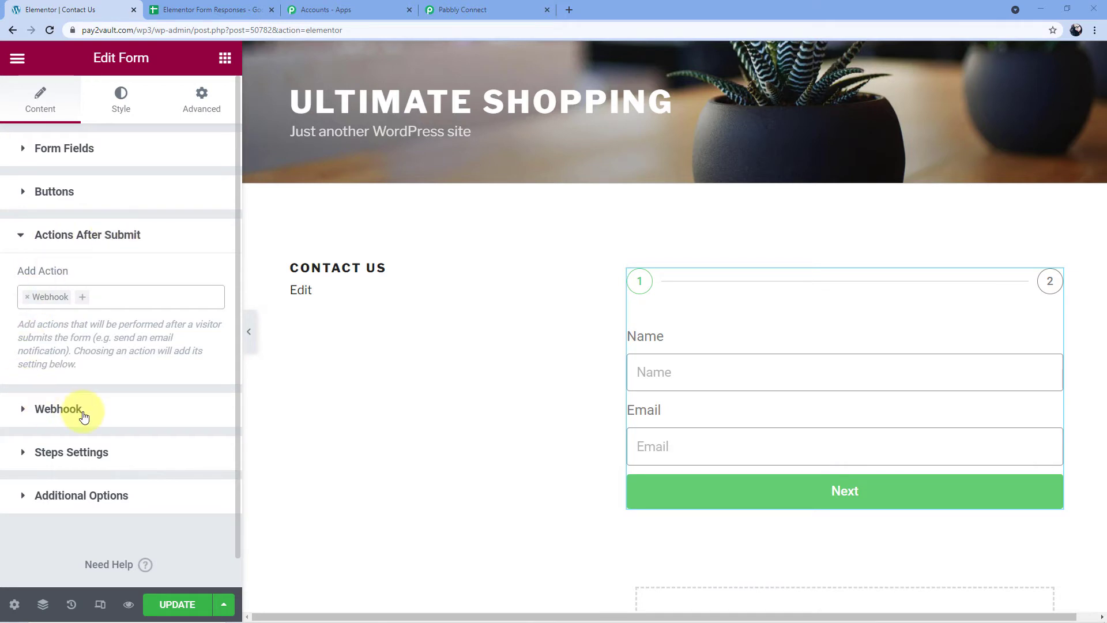
Expand the Webhook settings section, then bring up Pabbly Connect's generated webhook URL.
click(24, 410)
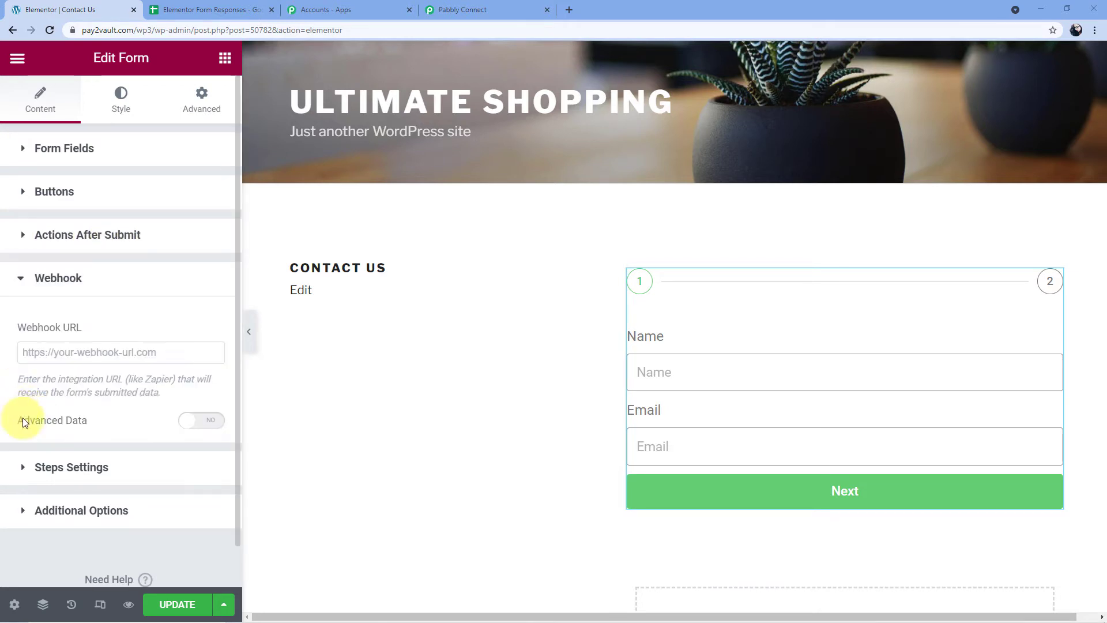
scroll(104, 329, down, 1)
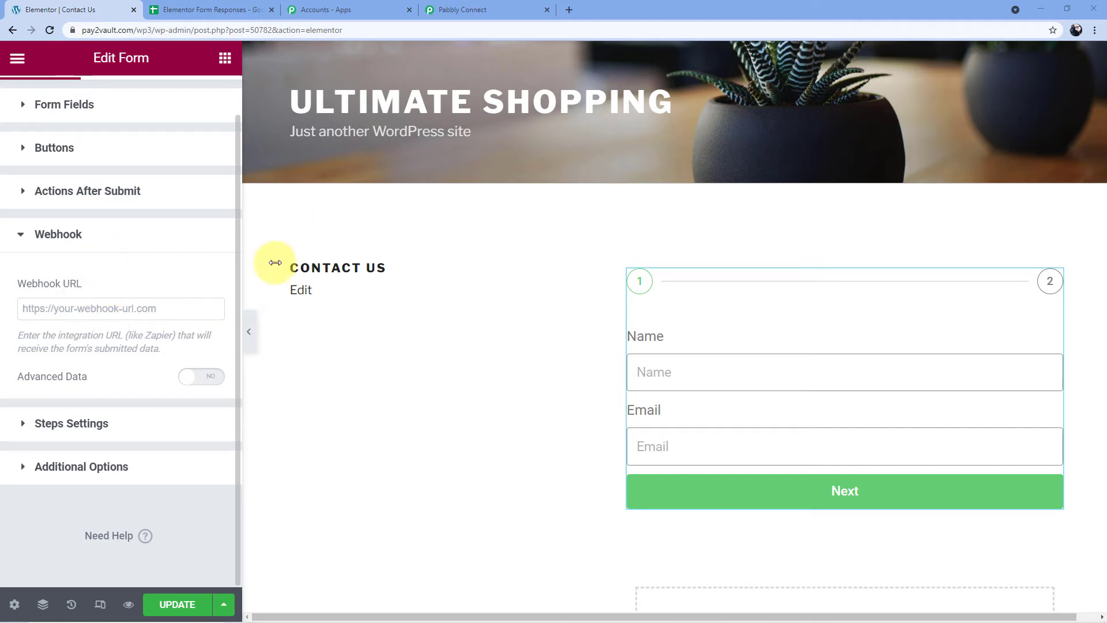
click(498, 5)
scroll(408, 248, down, 1)
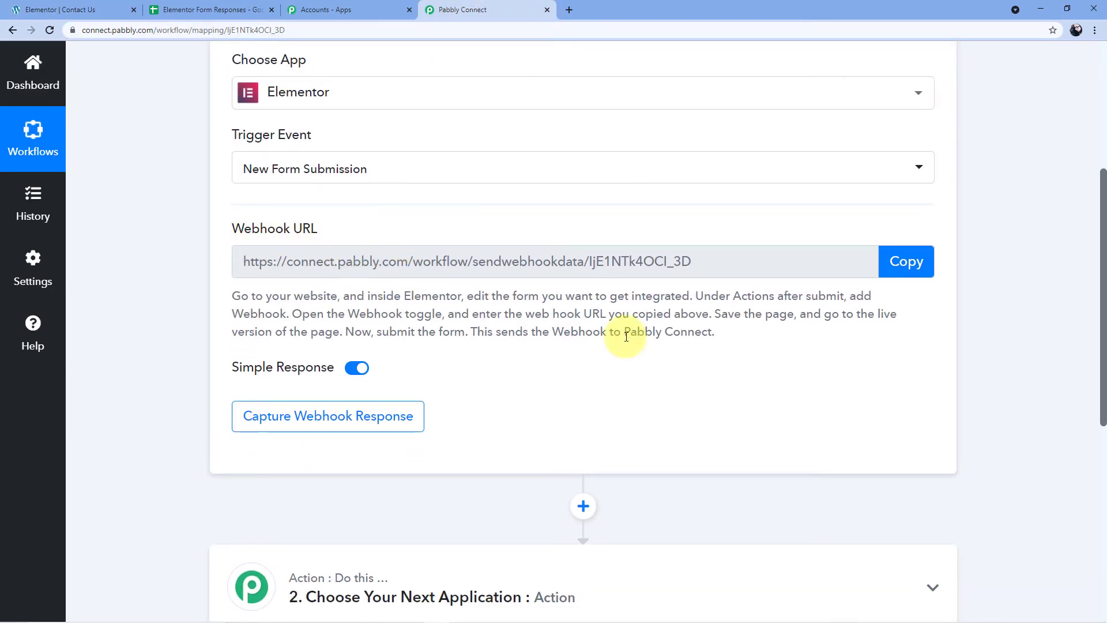
Paste Pabbly's copied webhook URL into the Elementor form's Webhook URL field and update the page.
click(905, 261)
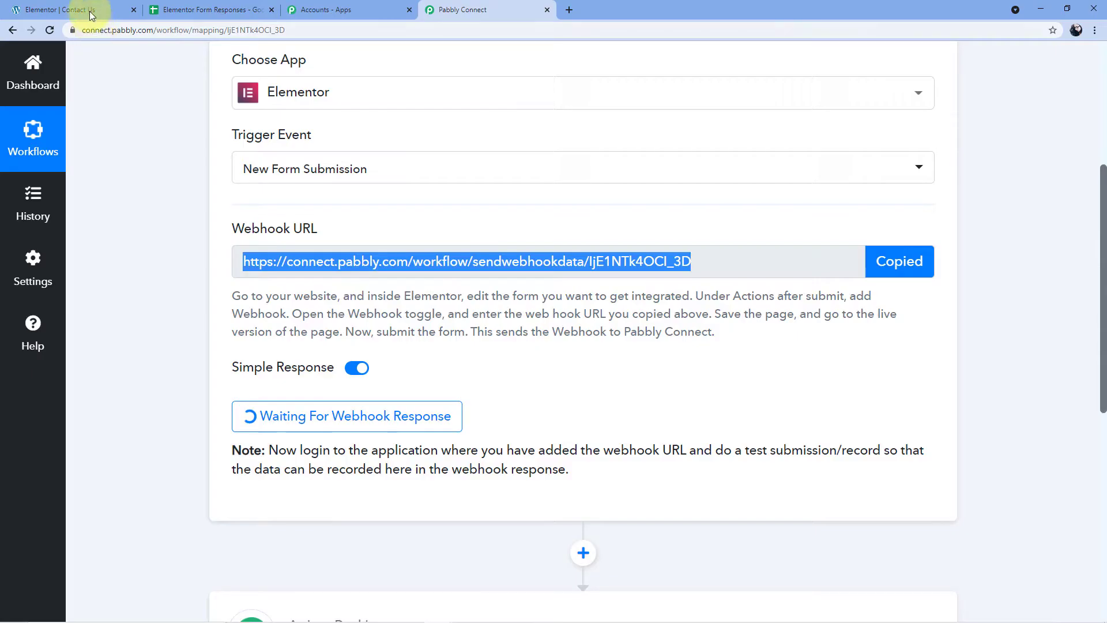
click(75, 10)
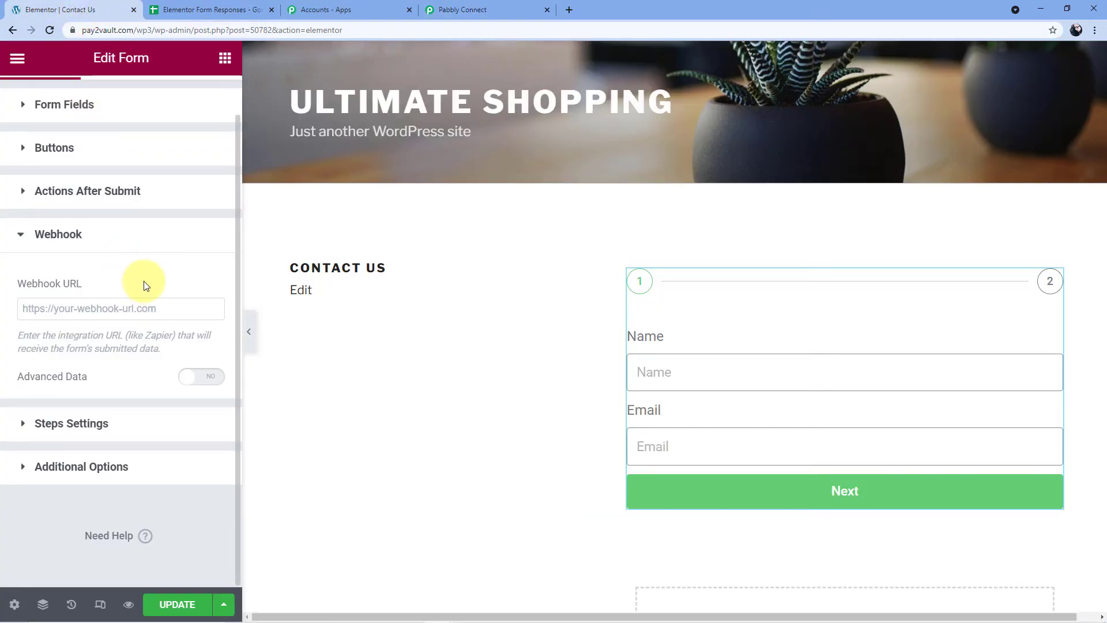
click(41, 307)
right_click(45, 308)
click(85, 396)
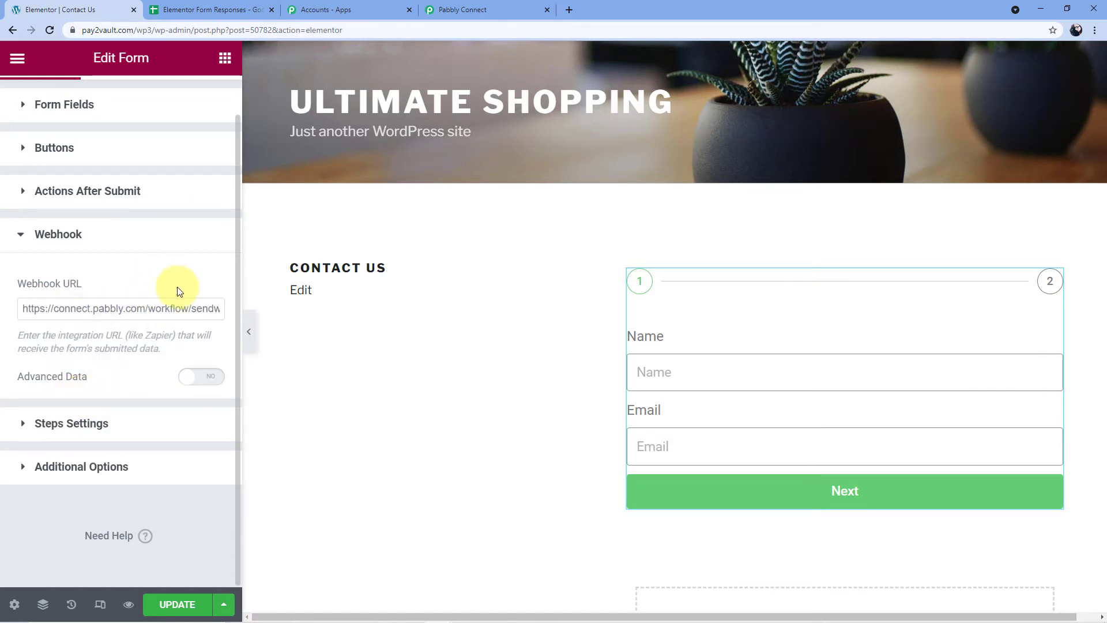
click(179, 611)
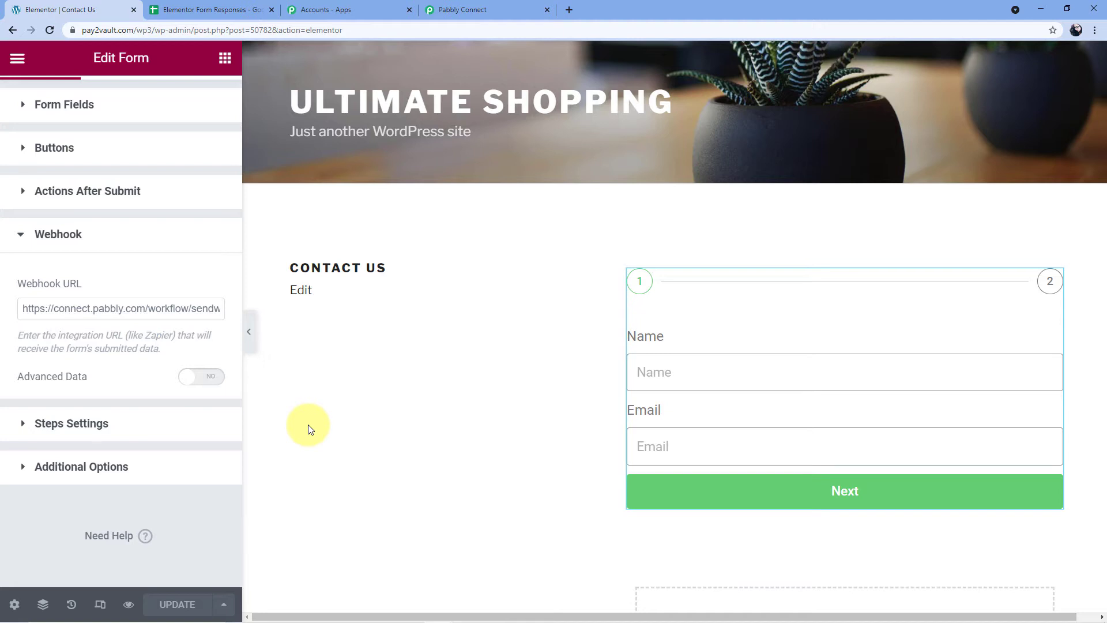
click(508, 10)
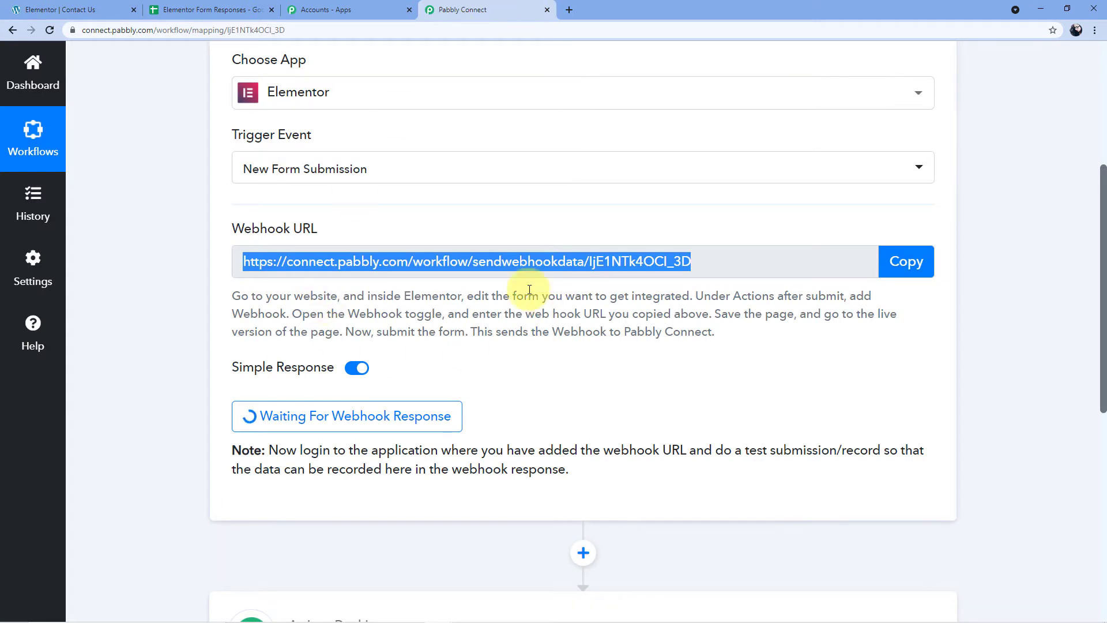
Open a live preview of the Contact Us page from the Elementor editor.
click(514, 357)
scroll(507, 362, down, 1)
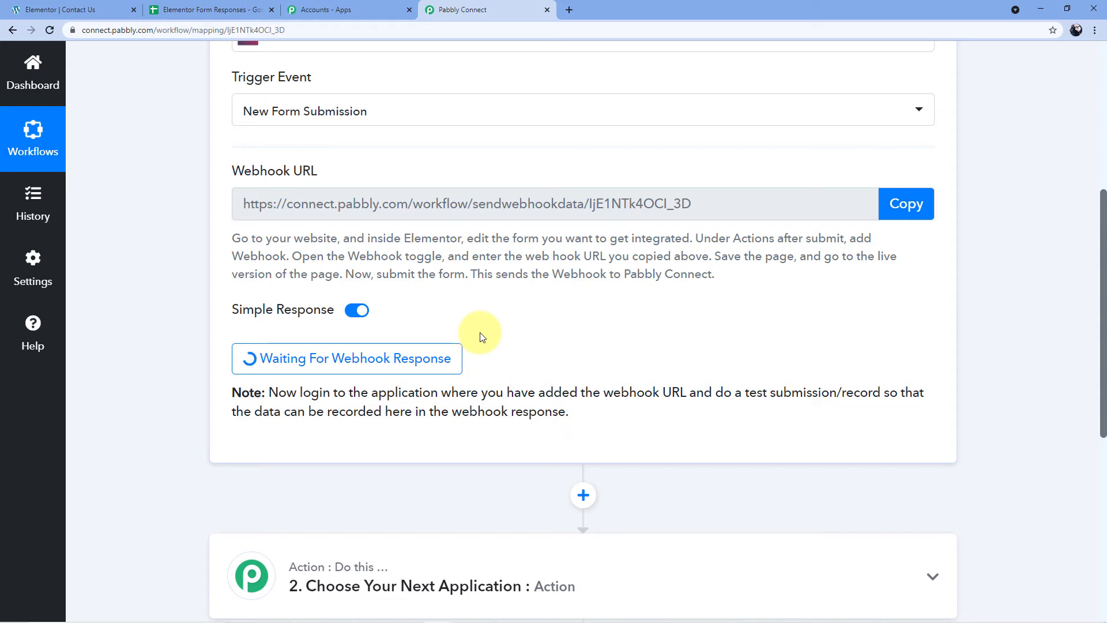
click(85, 10)
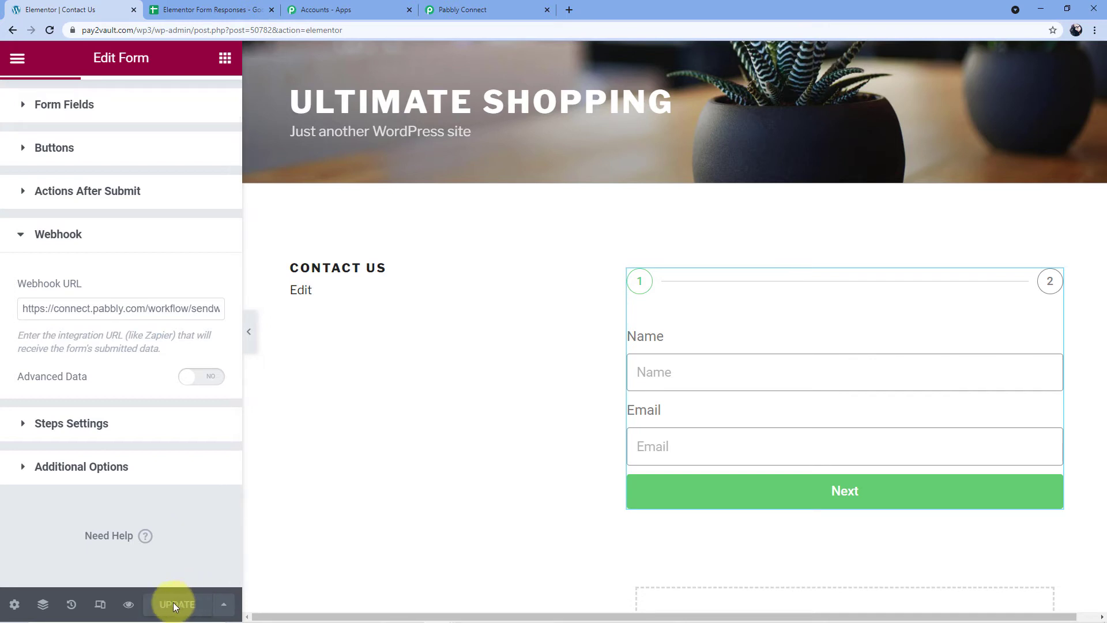
click(128, 607)
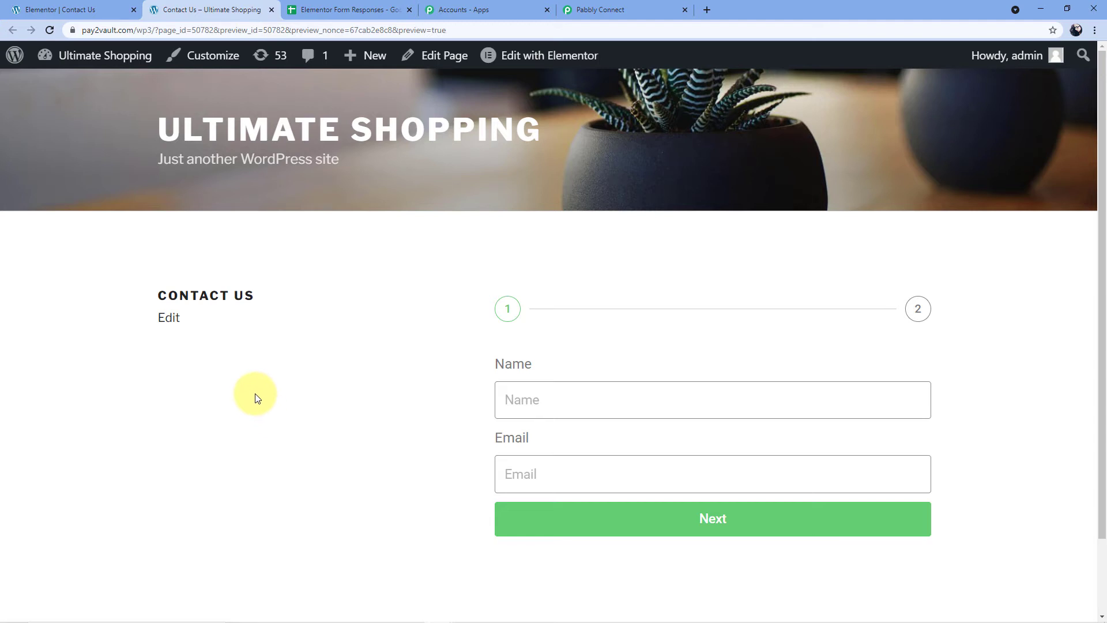
Fill in a test name and e-mail on the form's first step and advance to step 2.
scroll(236, 392, down, 1)
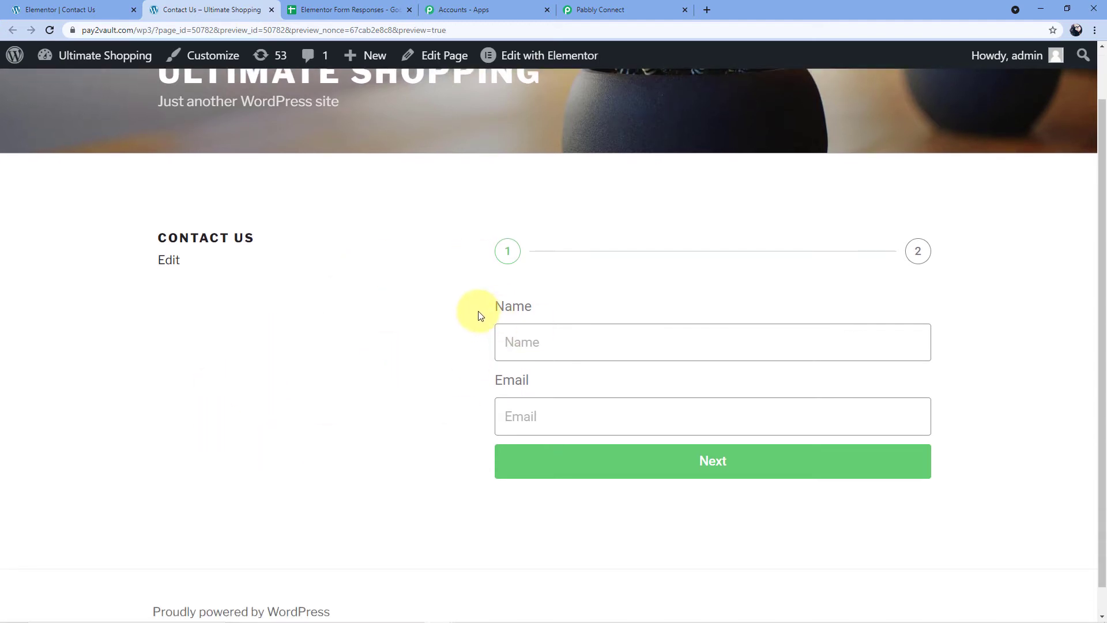
scroll(496, 313, down, 1)
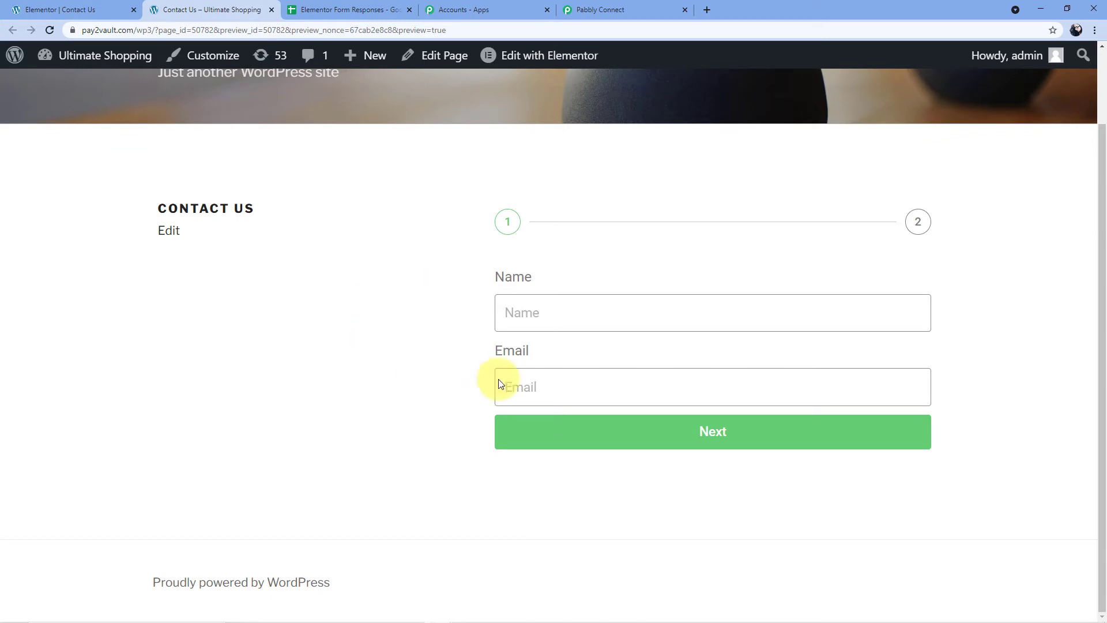
click(521, 313)
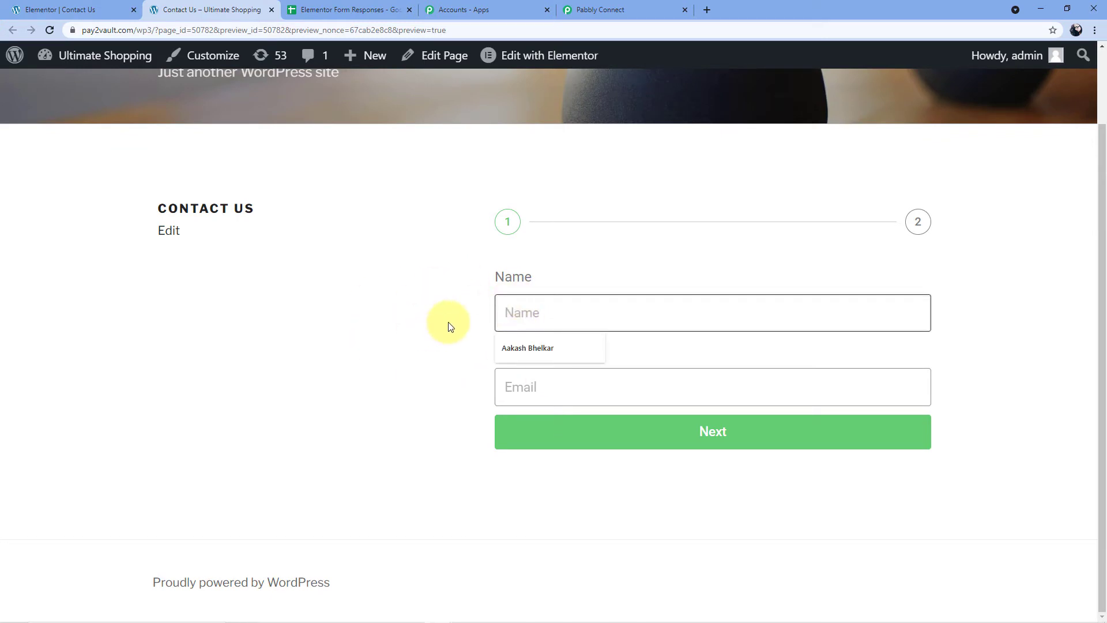
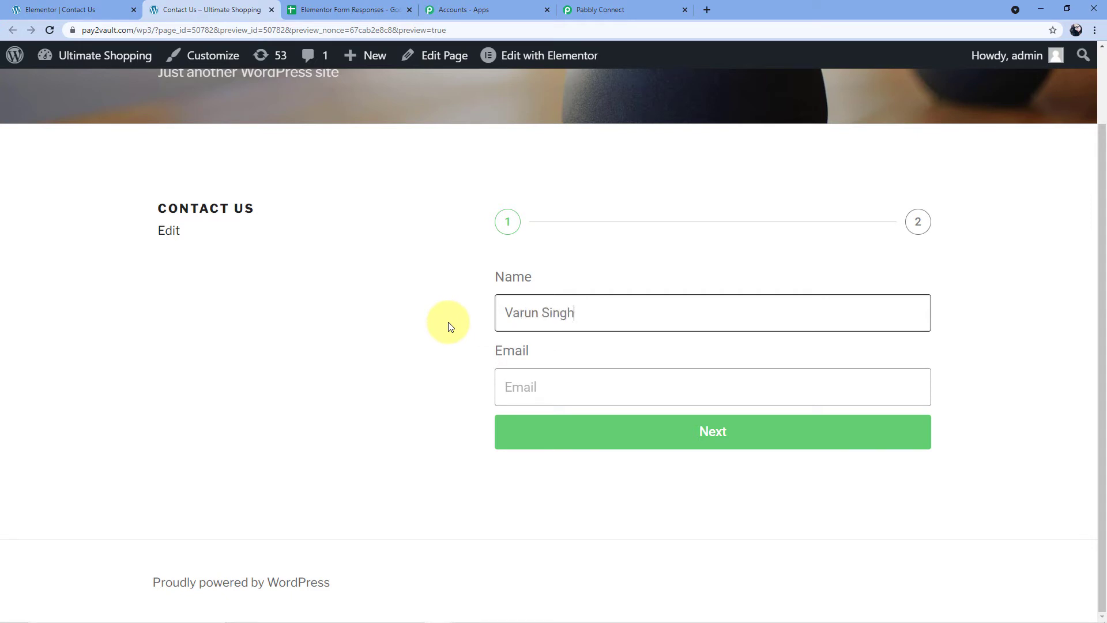
key(Tab)
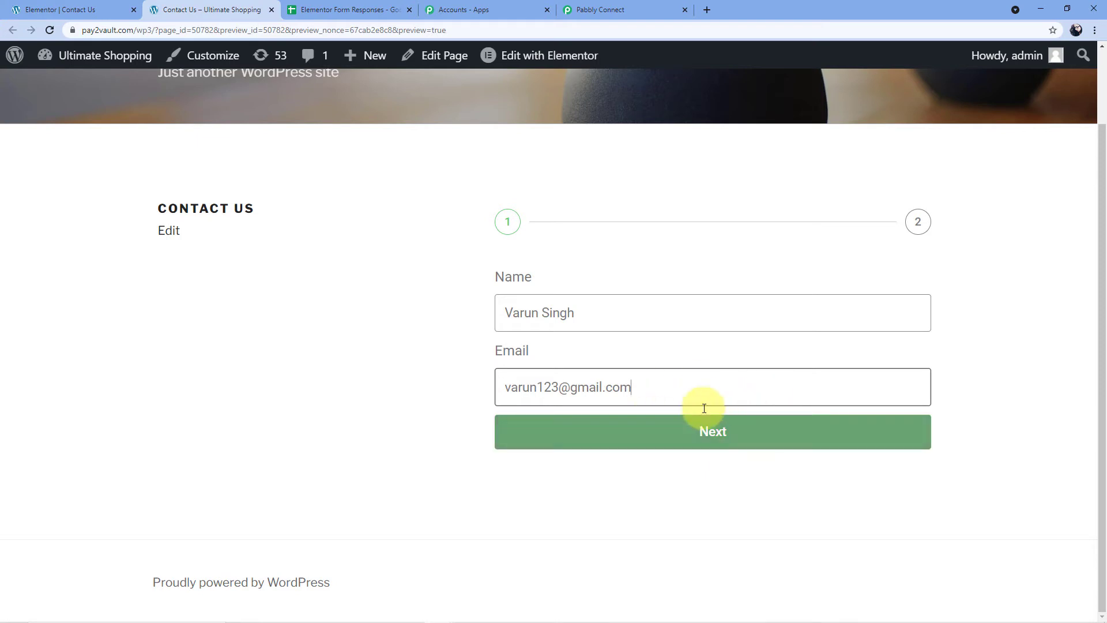
click(734, 438)
click(549, 322)
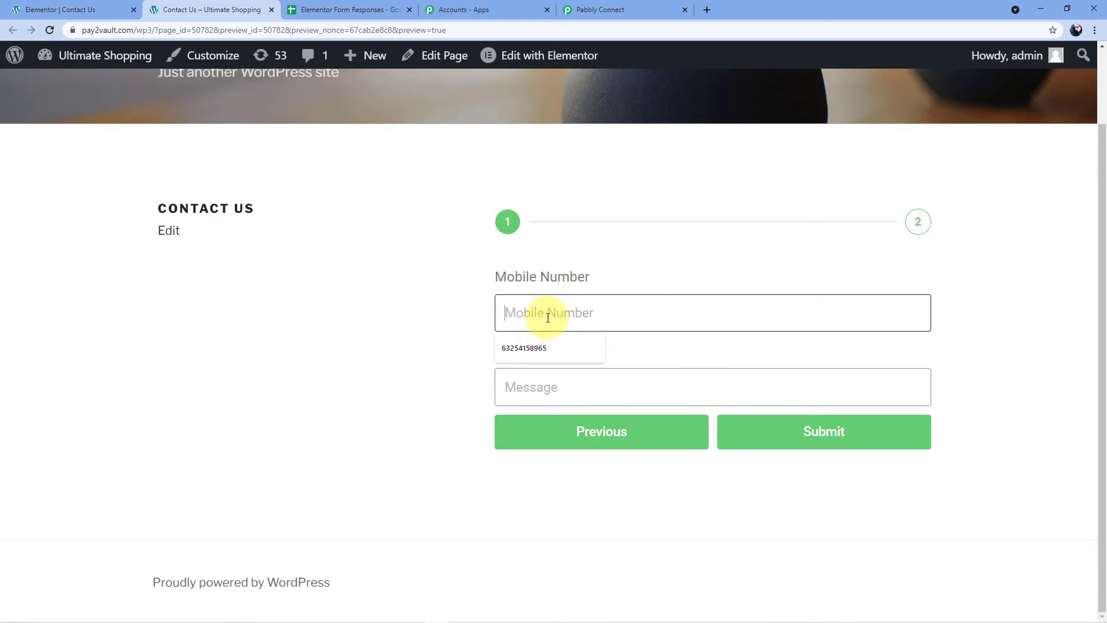
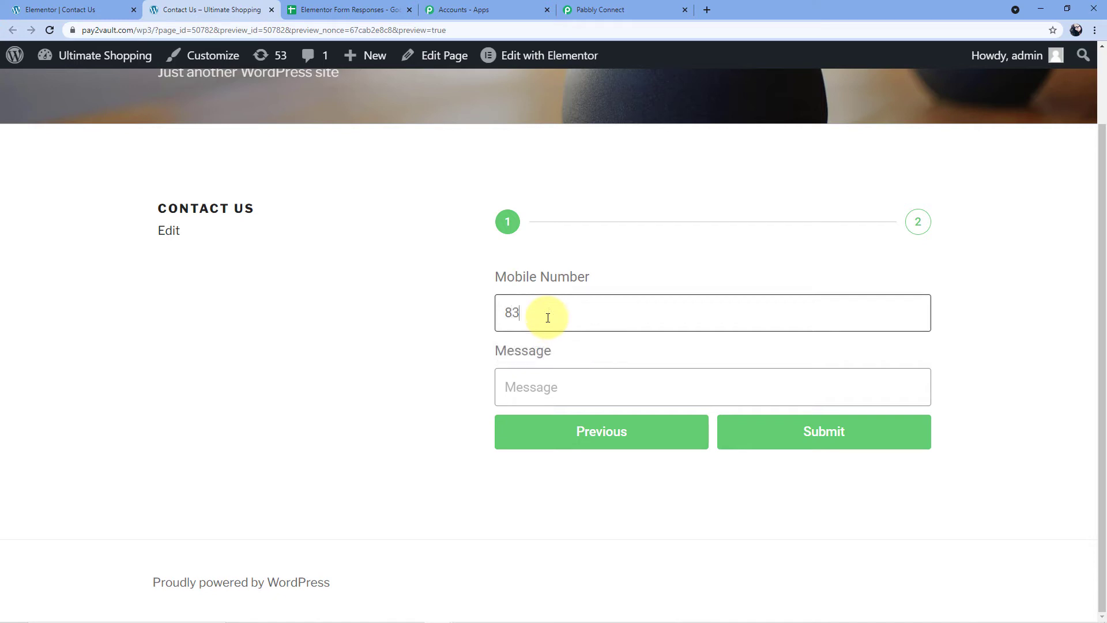
Enter a mobile number and the message 'This is a test submission', then submit the form.
click(553, 388)
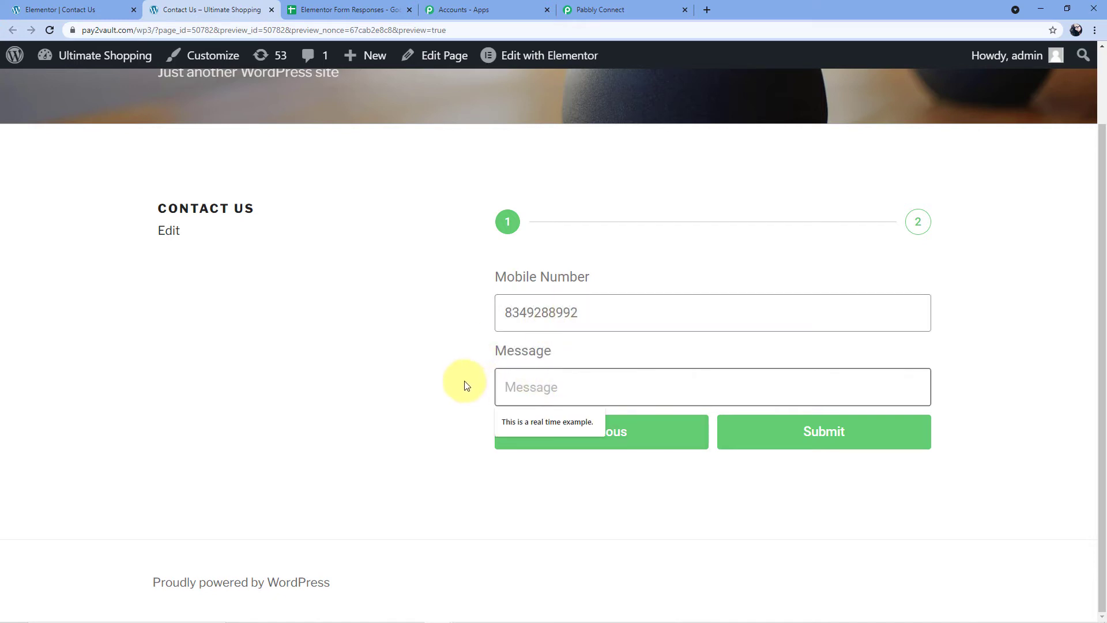
text(This is a tes)
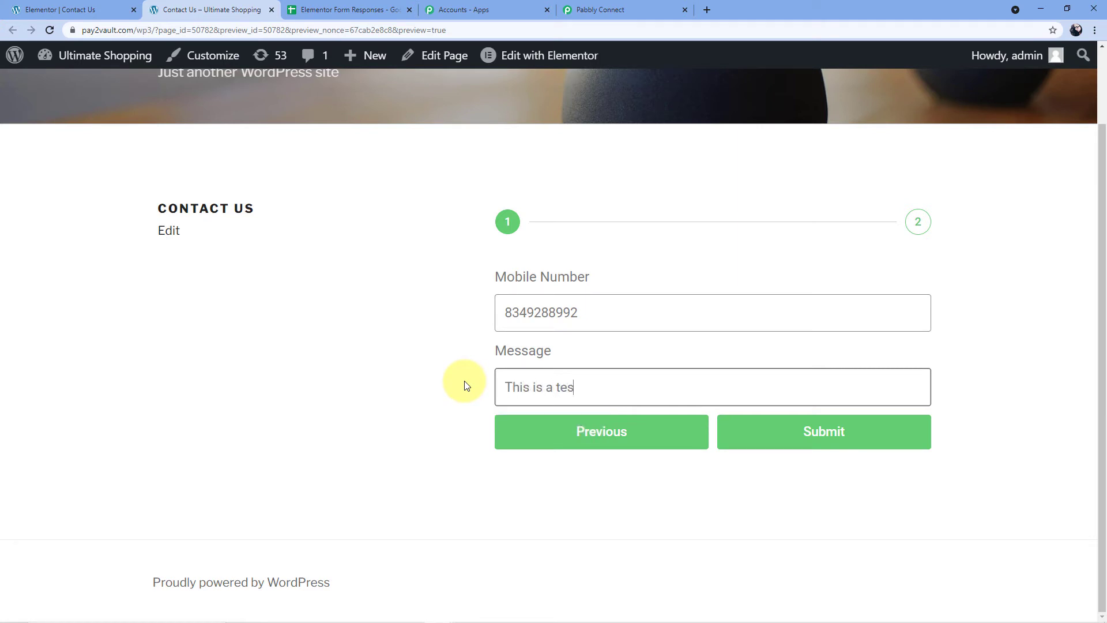
text(t submission.)
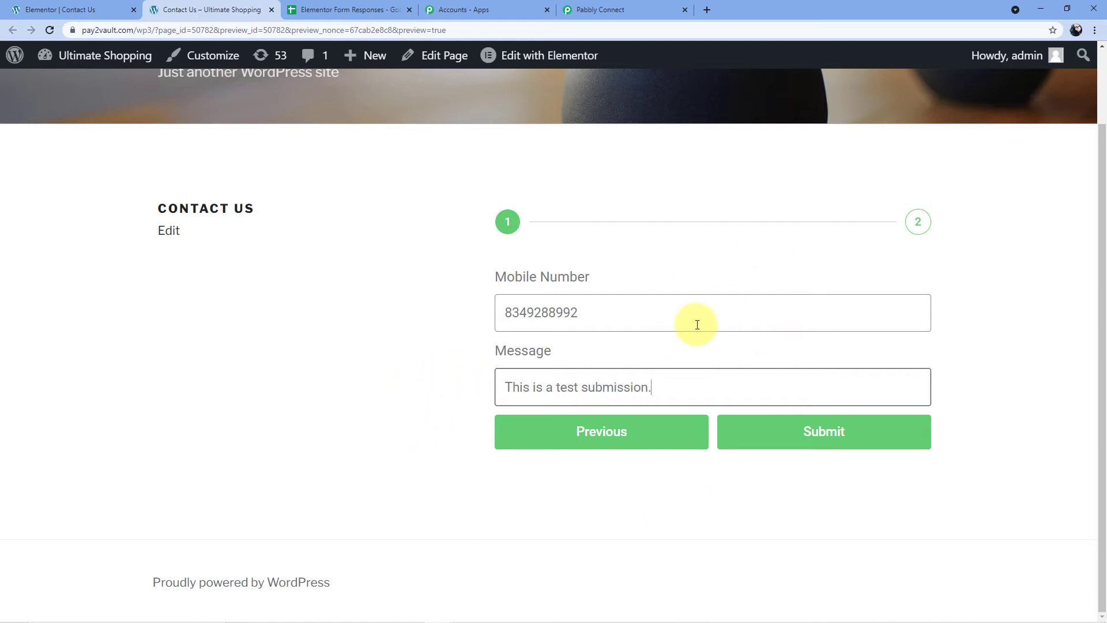
click(801, 439)
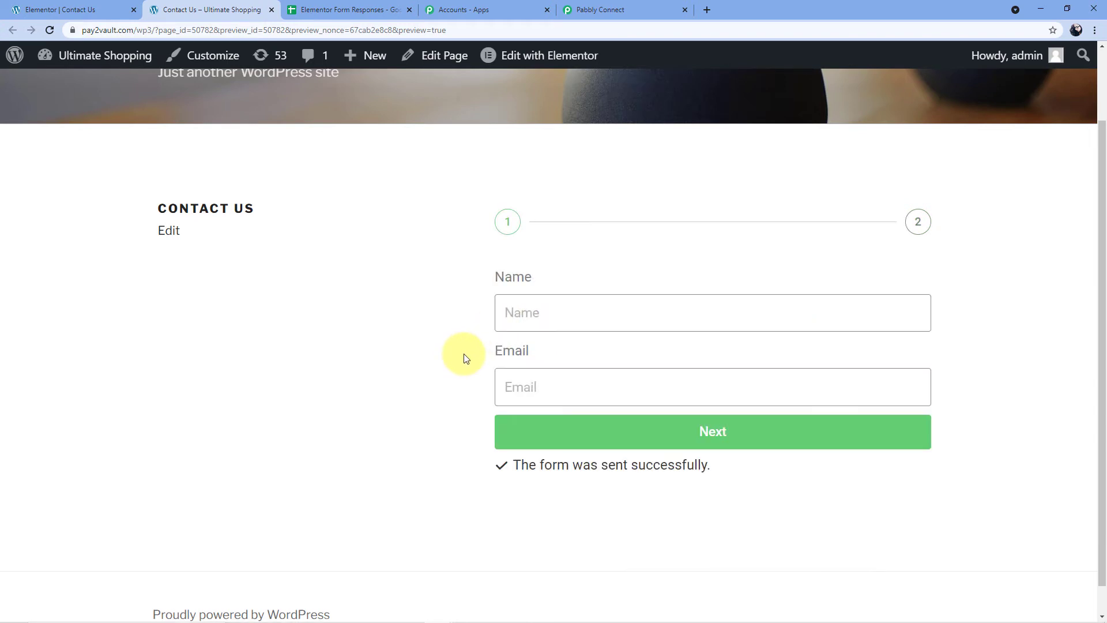
scroll(465, 346, down, 1)
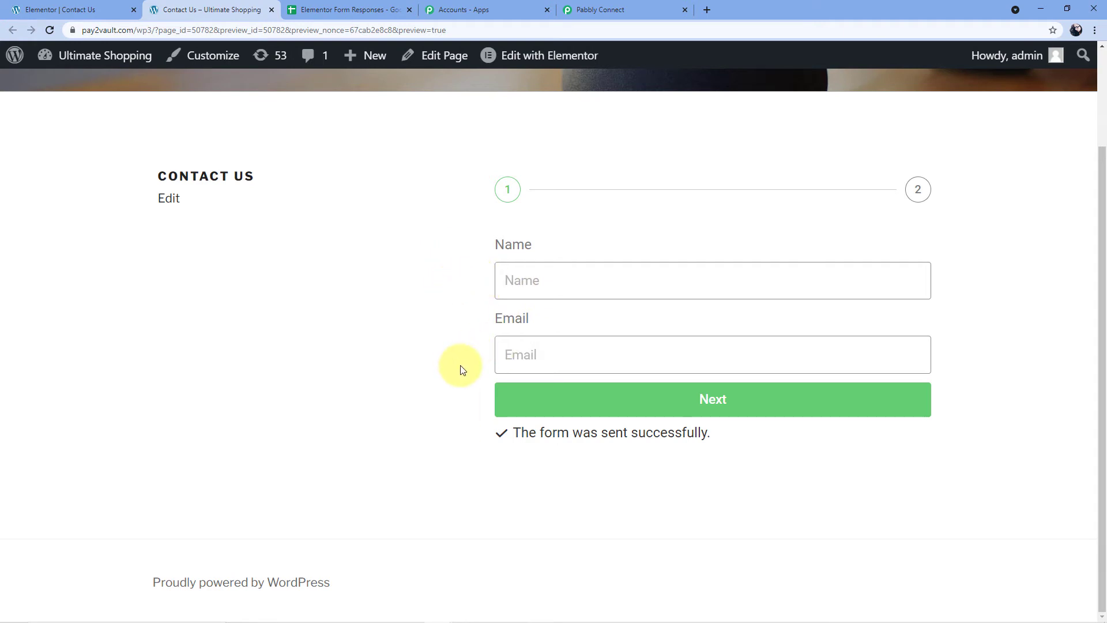
Scroll to Pabbly's Response Received section and inspect the captured Name value.
click(623, 8)
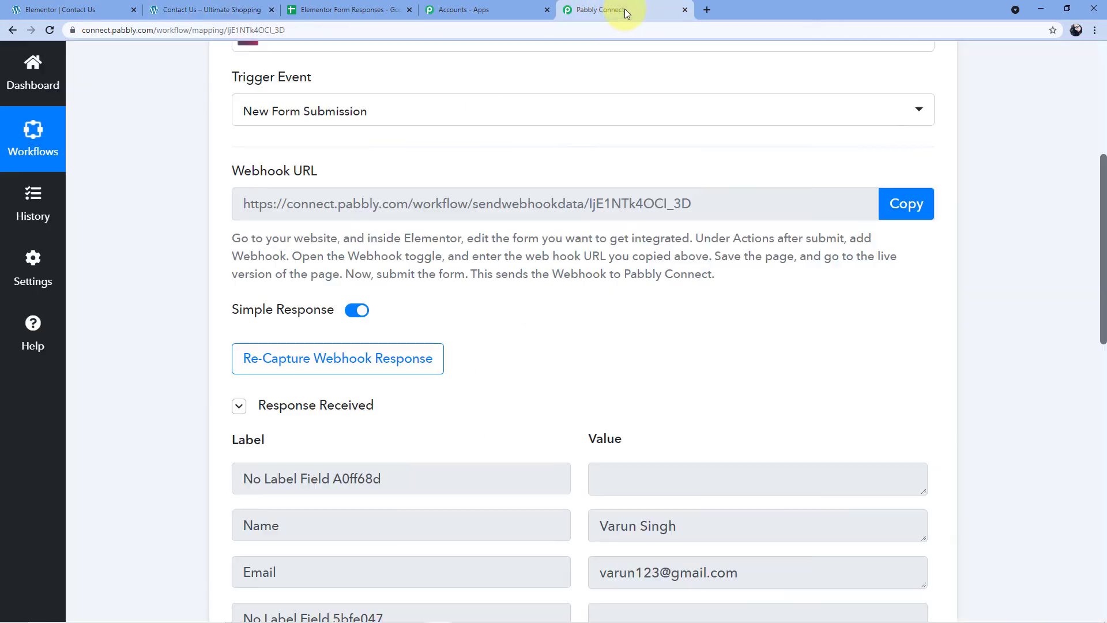
scroll(512, 299, down, 2)
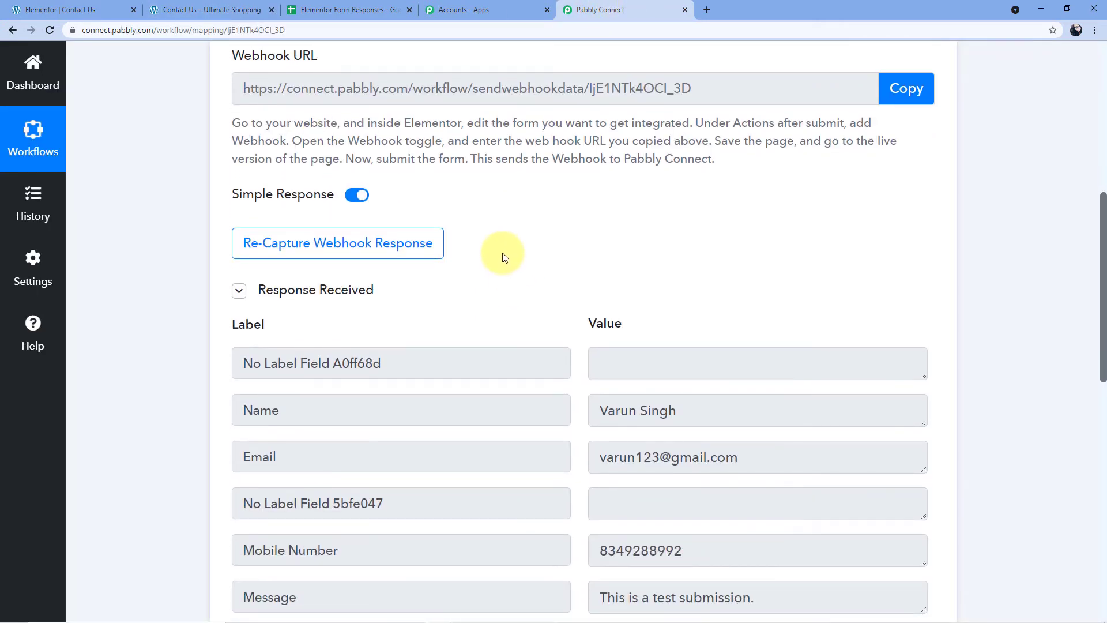
scroll(504, 256, down, 2)
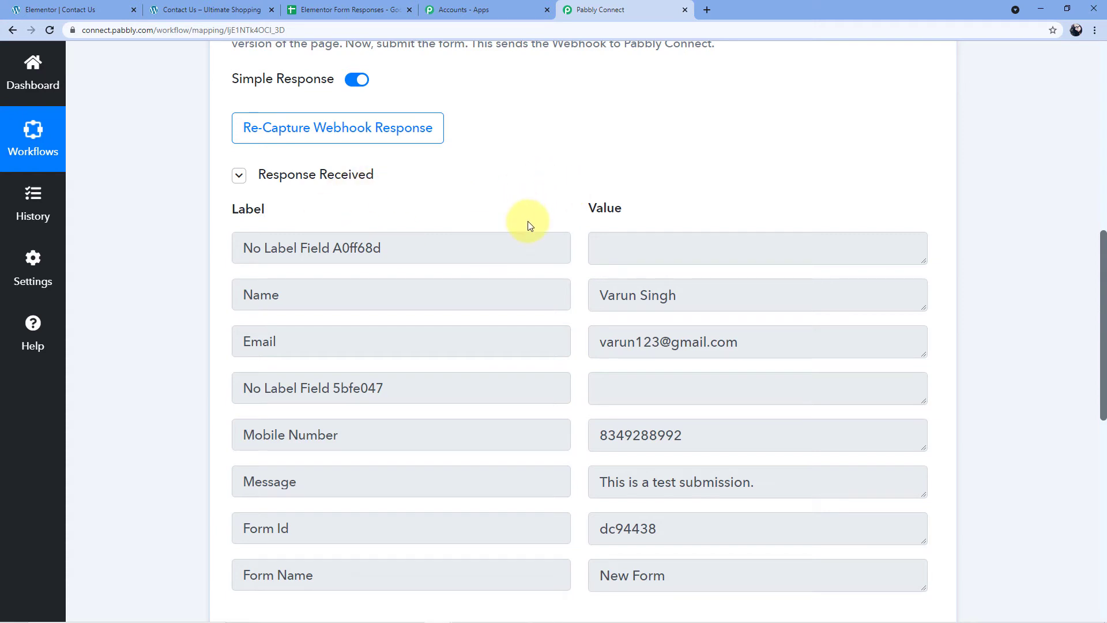
scroll(560, 231, down, 1)
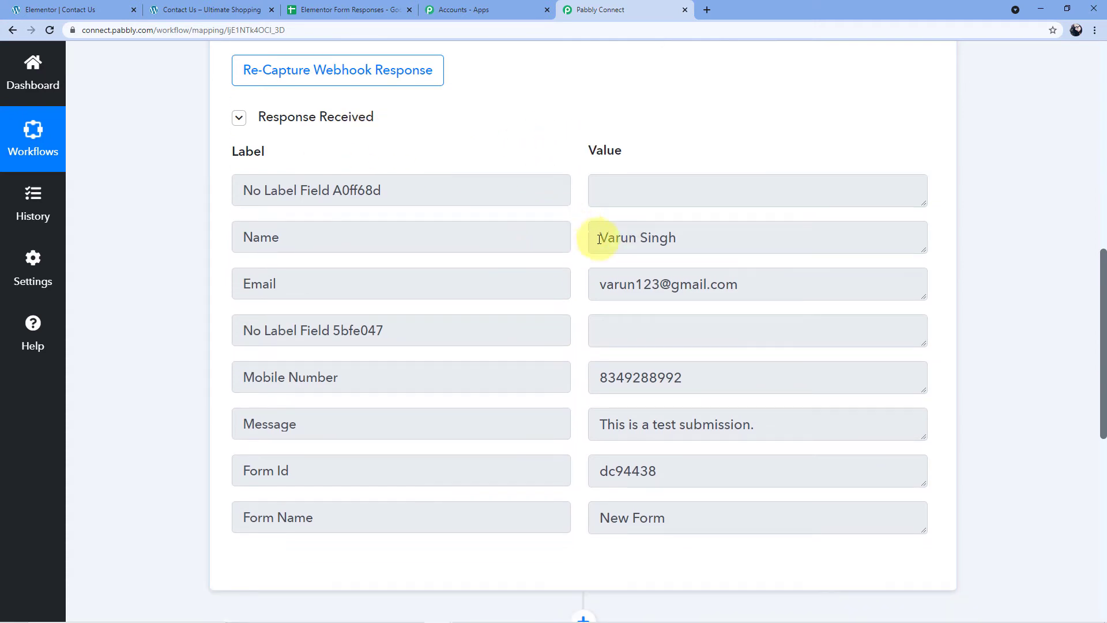
click(600, 239)
drag(600, 239, 682, 240)
click(683, 240)
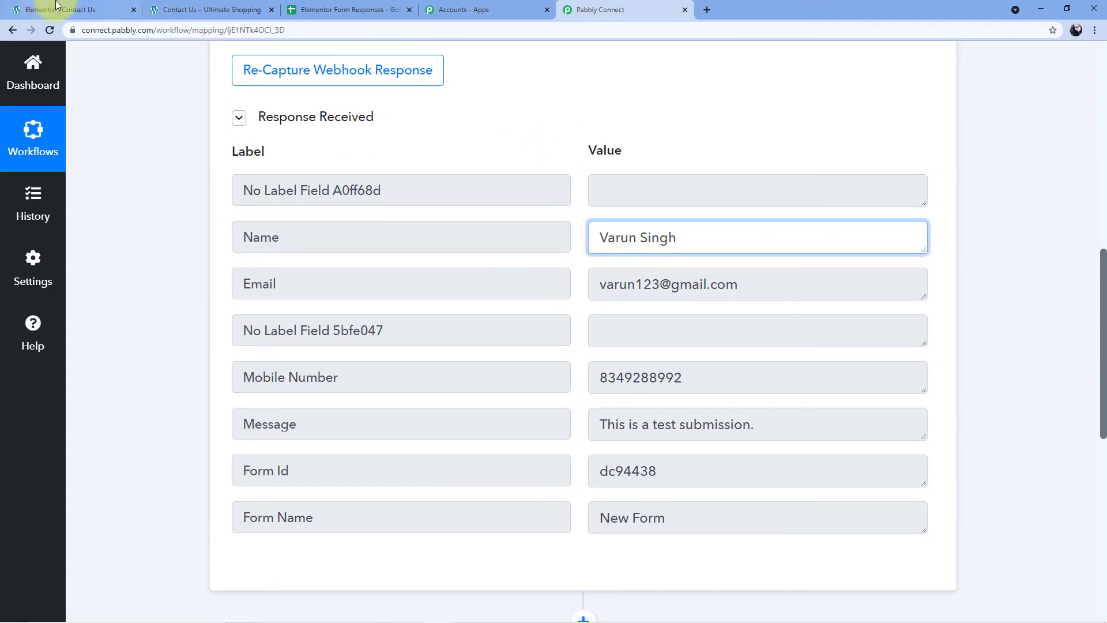
Check the captured Name, Email, Mobile Number, Message and Form Name values against the submitted form.
click(81, 5)
click(214, 9)
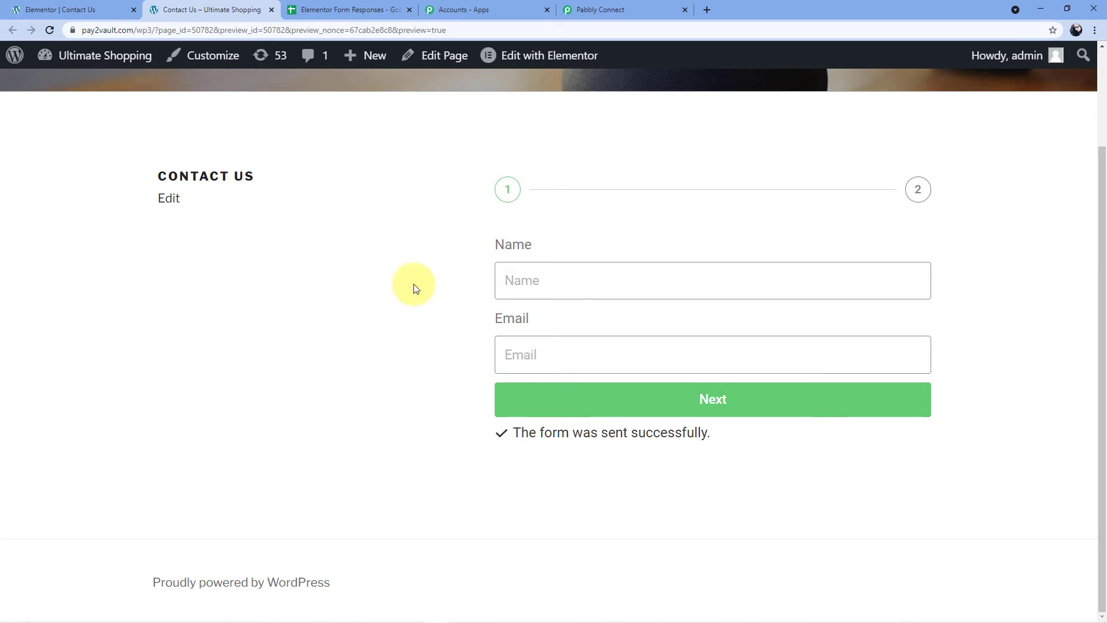
click(628, 10)
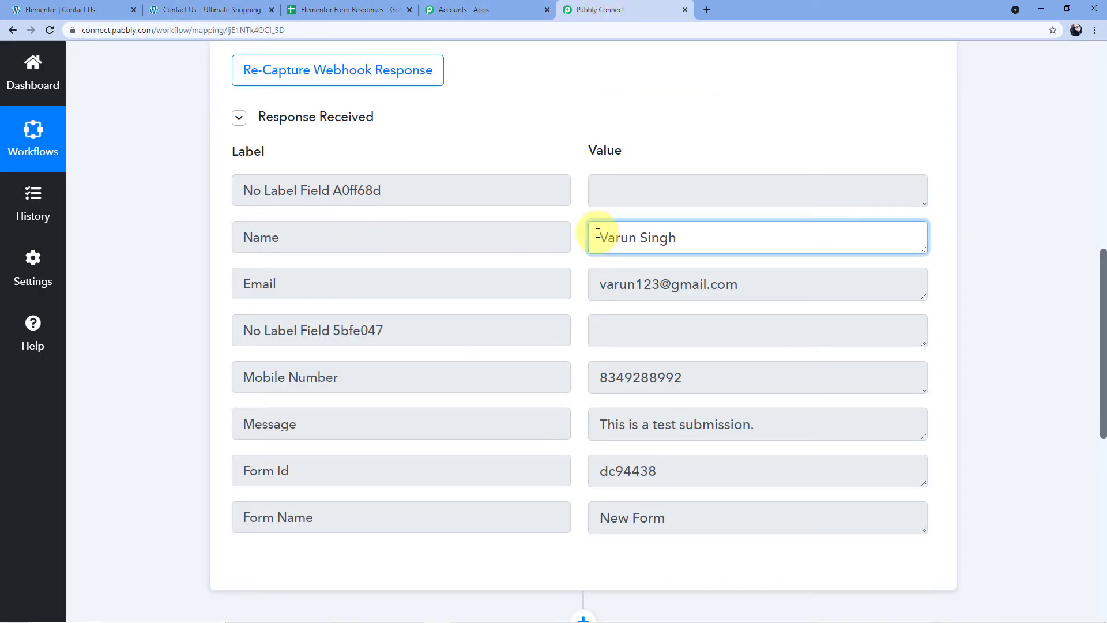
drag(593, 235, 712, 240)
click(691, 240)
drag(652, 284, 716, 284)
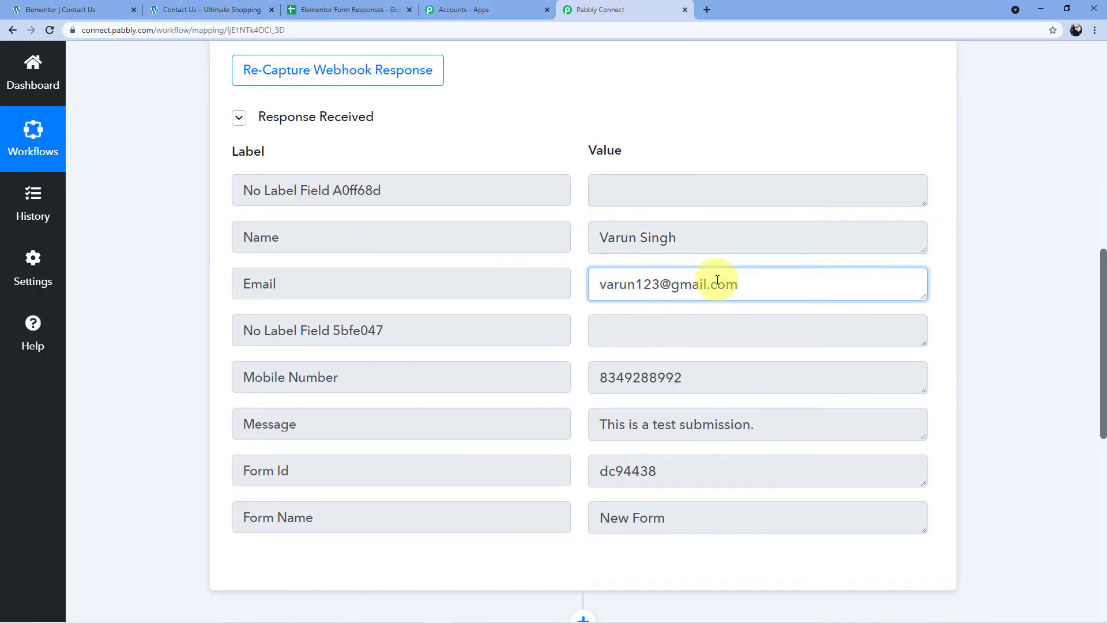
drag(718, 384, 593, 376)
drag(760, 425, 580, 437)
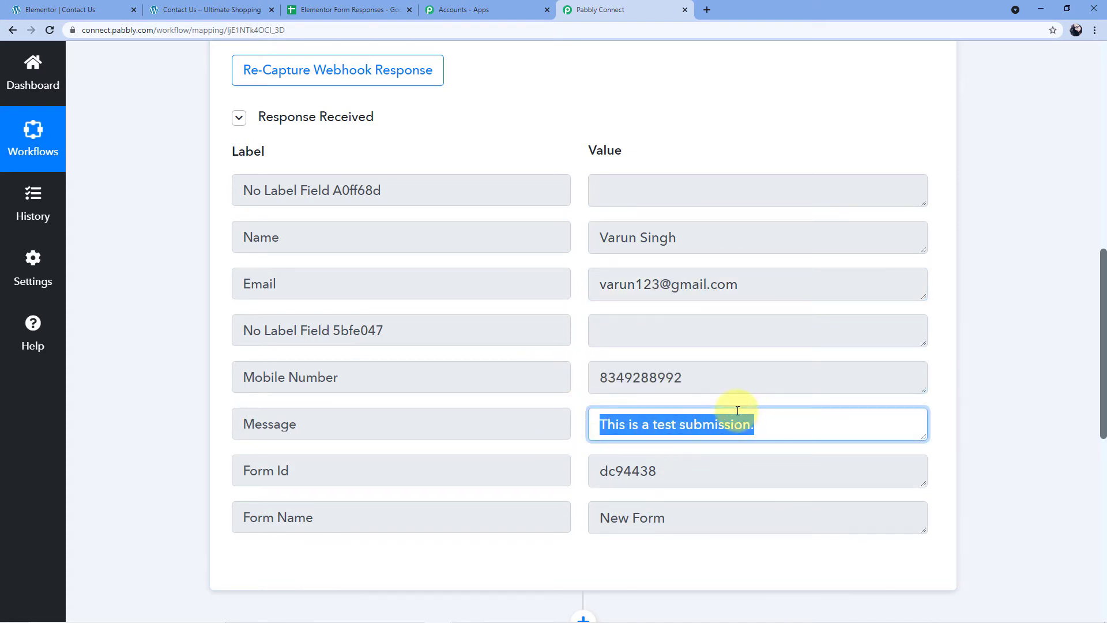
click(571, 135)
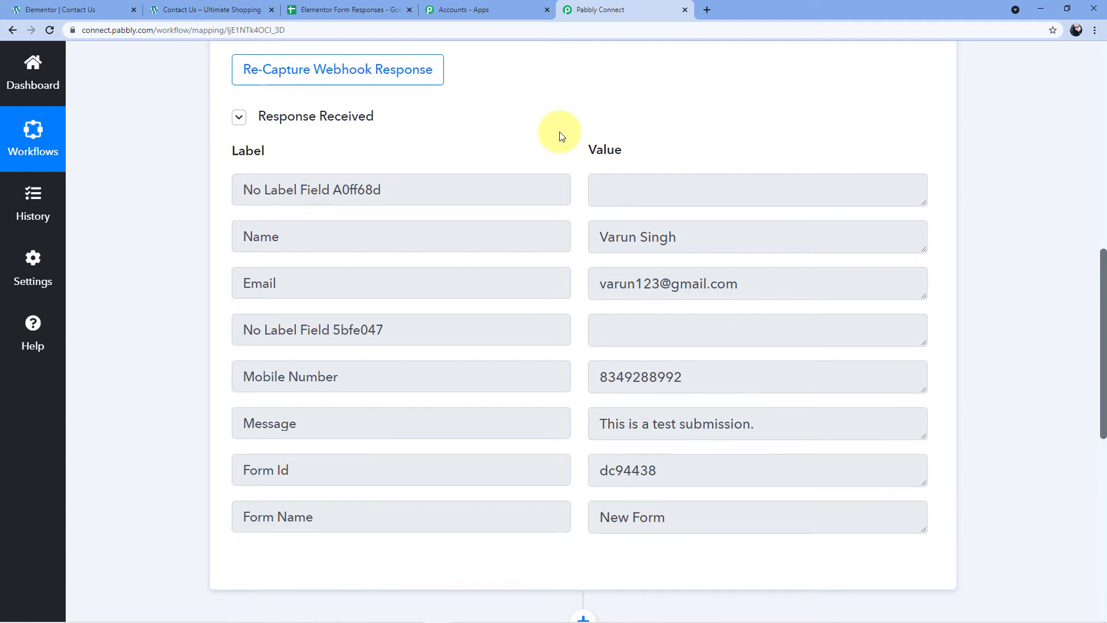
scroll(562, 137, down, 1)
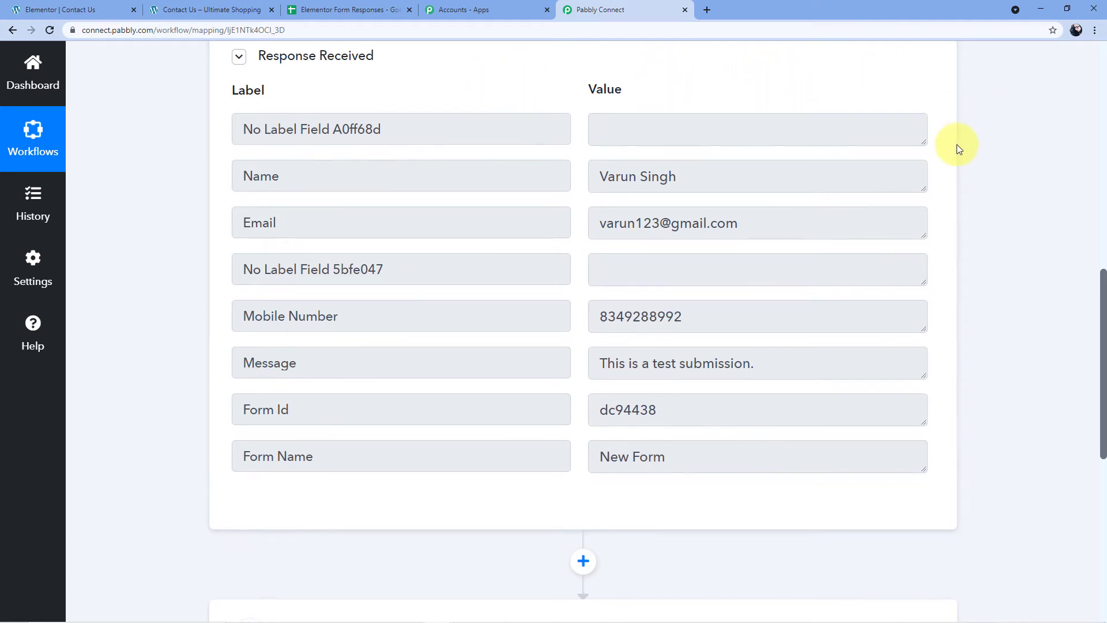
scroll(959, 146, down, 5)
Choose Google Sheets as the action app and Add New Row as its action event.
click(317, 277)
click(263, 287)
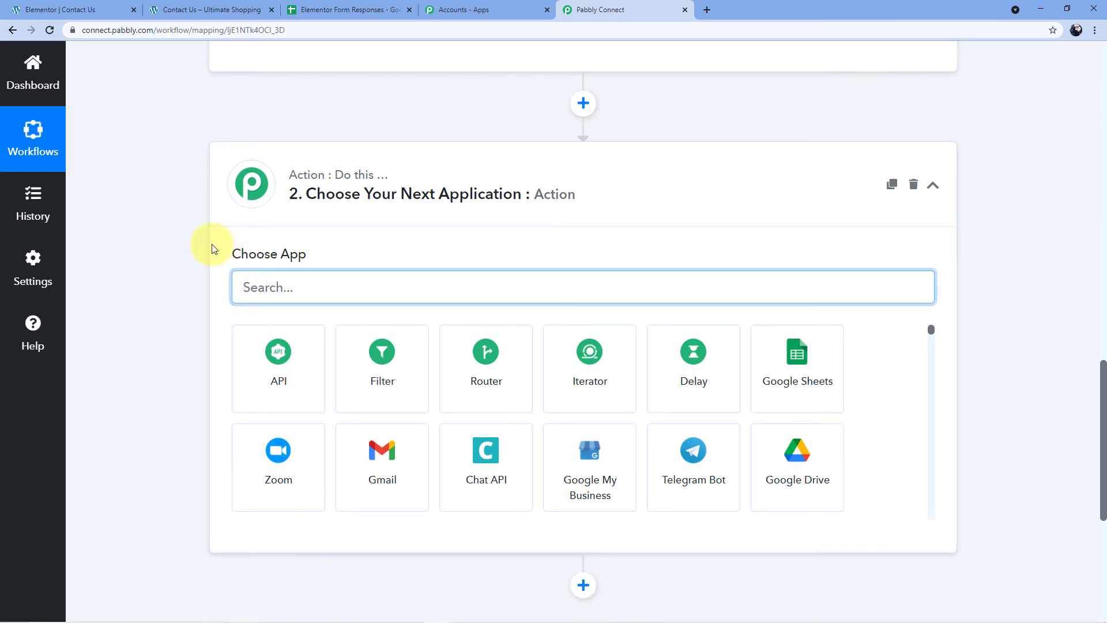
text(Google)
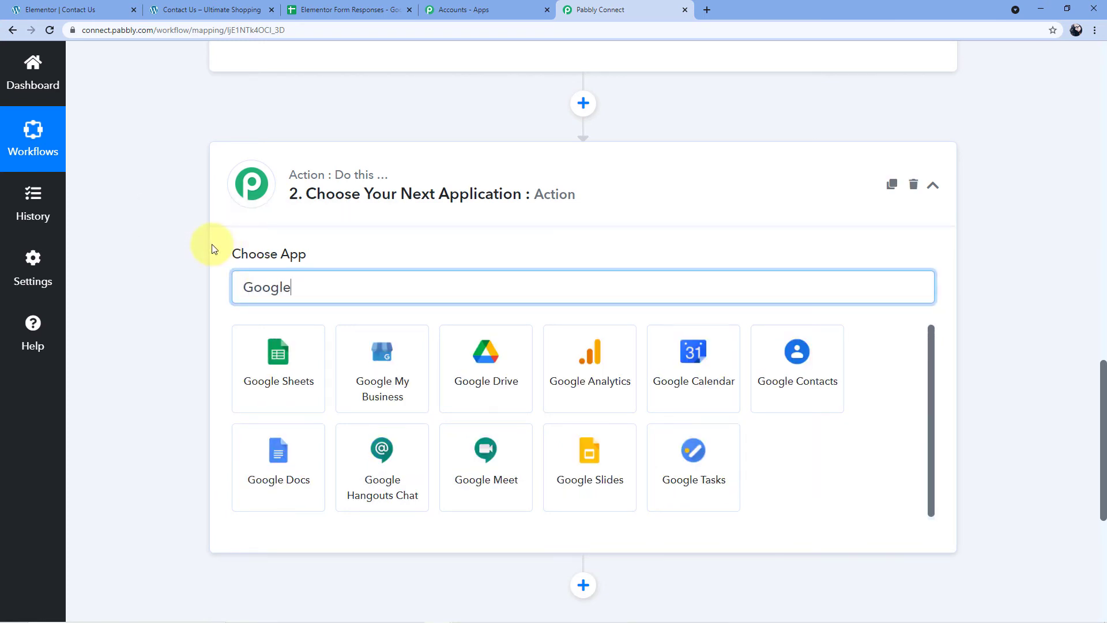
text( Sheets)
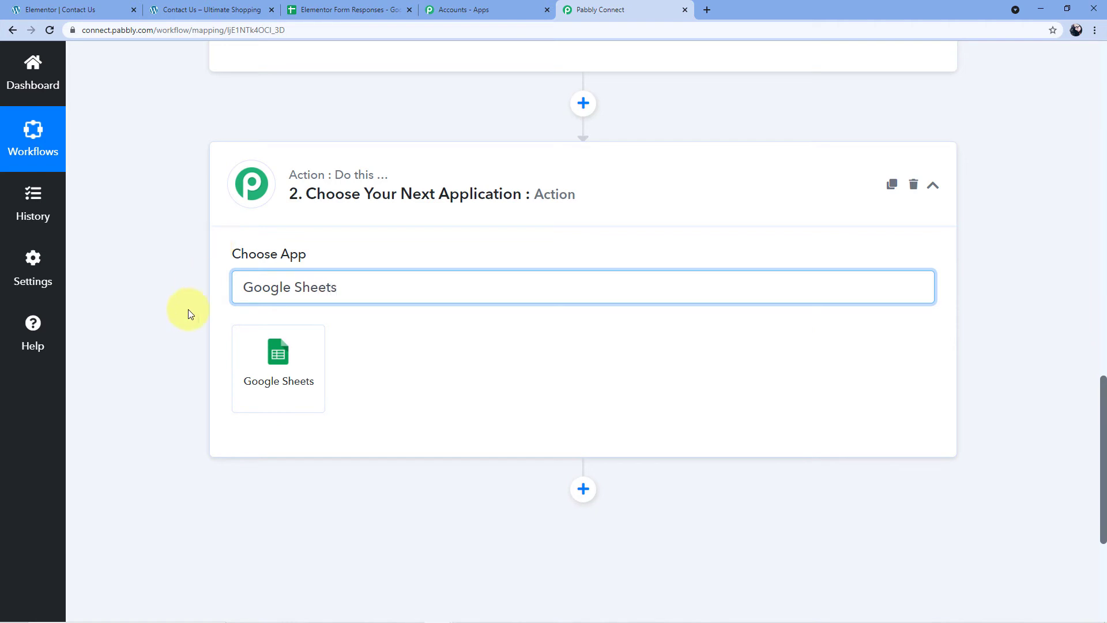
click(255, 378)
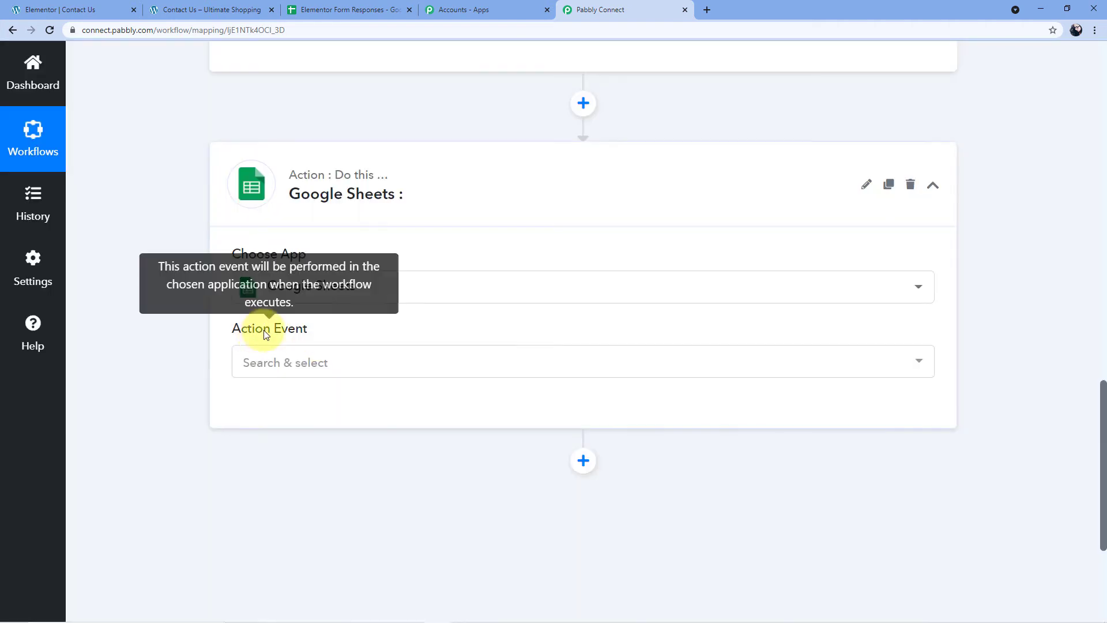
click(291, 363)
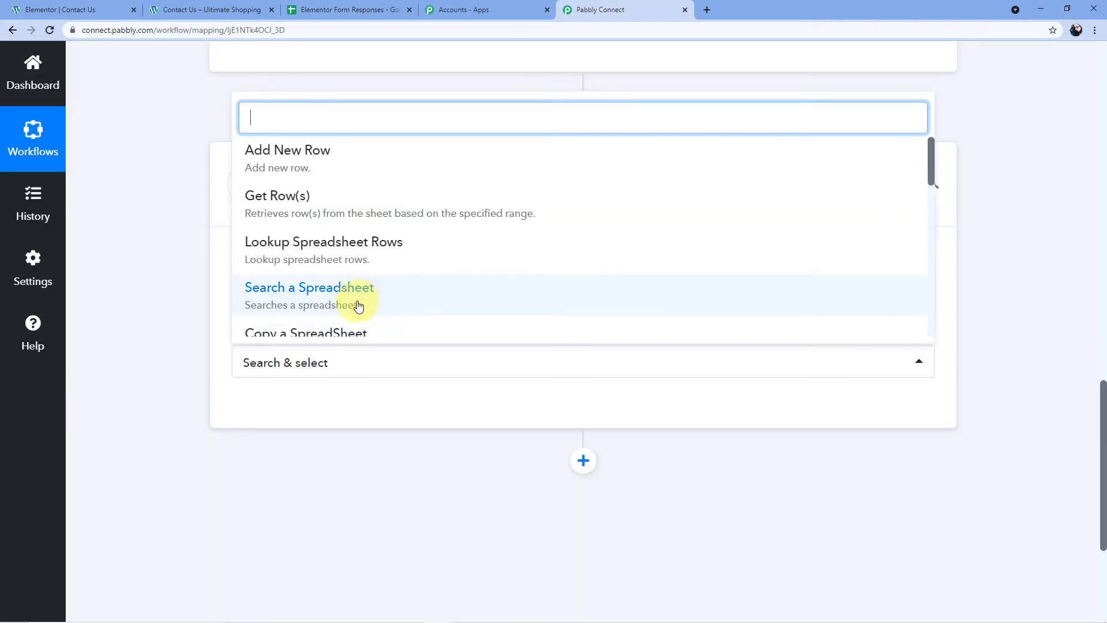
scroll(358, 181, down, 5)
scroll(366, 210, up, 1)
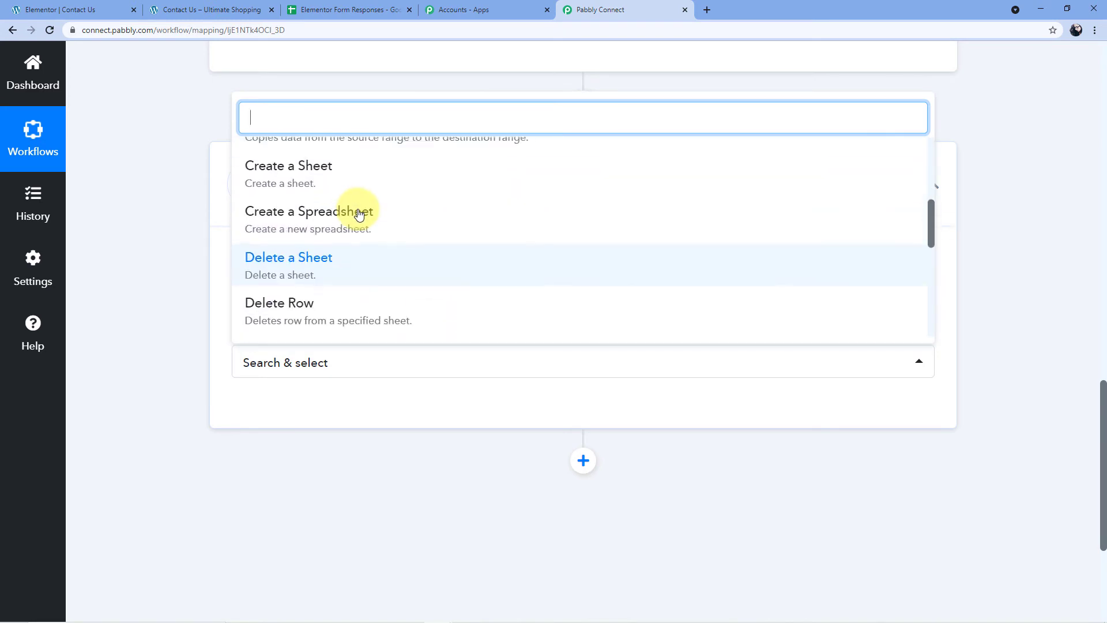
scroll(358, 212, up, 5)
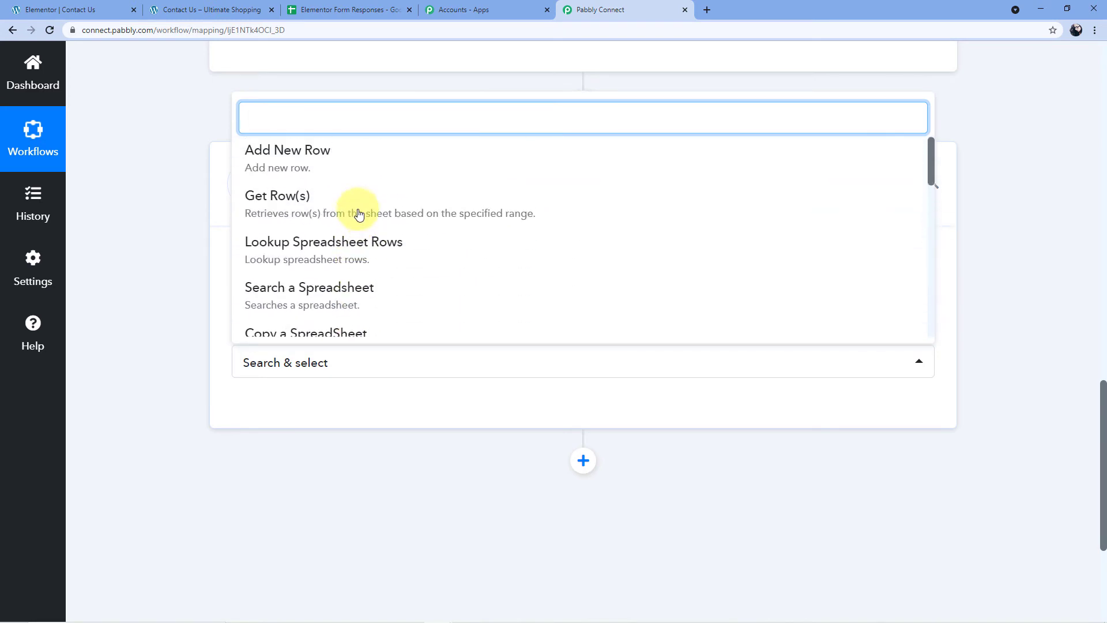
click(287, 158)
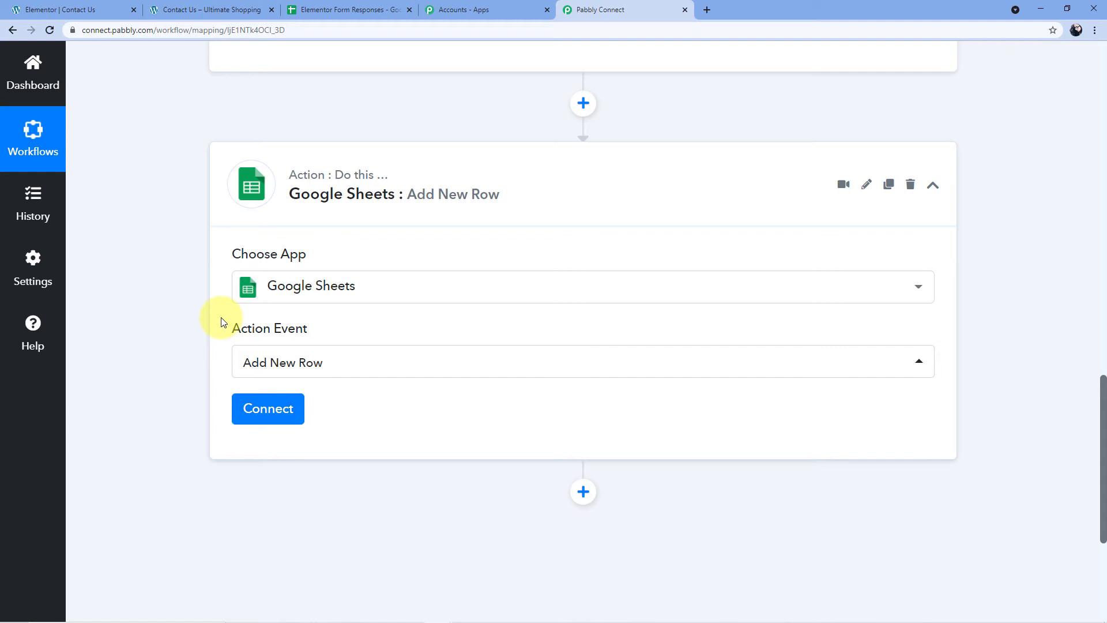
scroll(224, 314, down, 1)
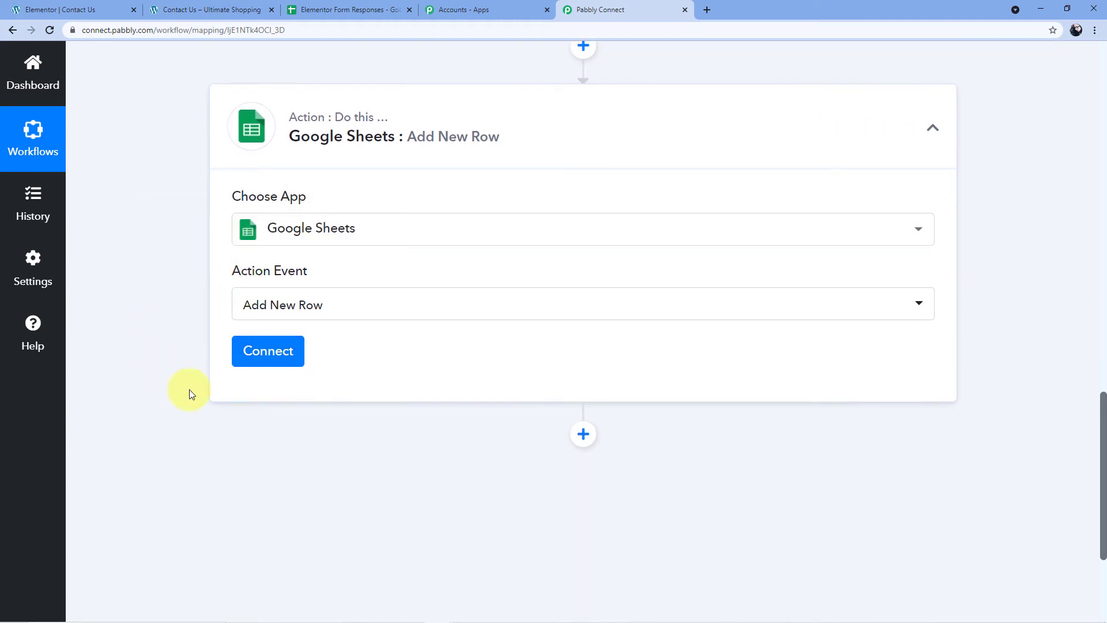
Add a new Google Sheets connection and authorize Pabbly Connect with the Google account.
click(284, 361)
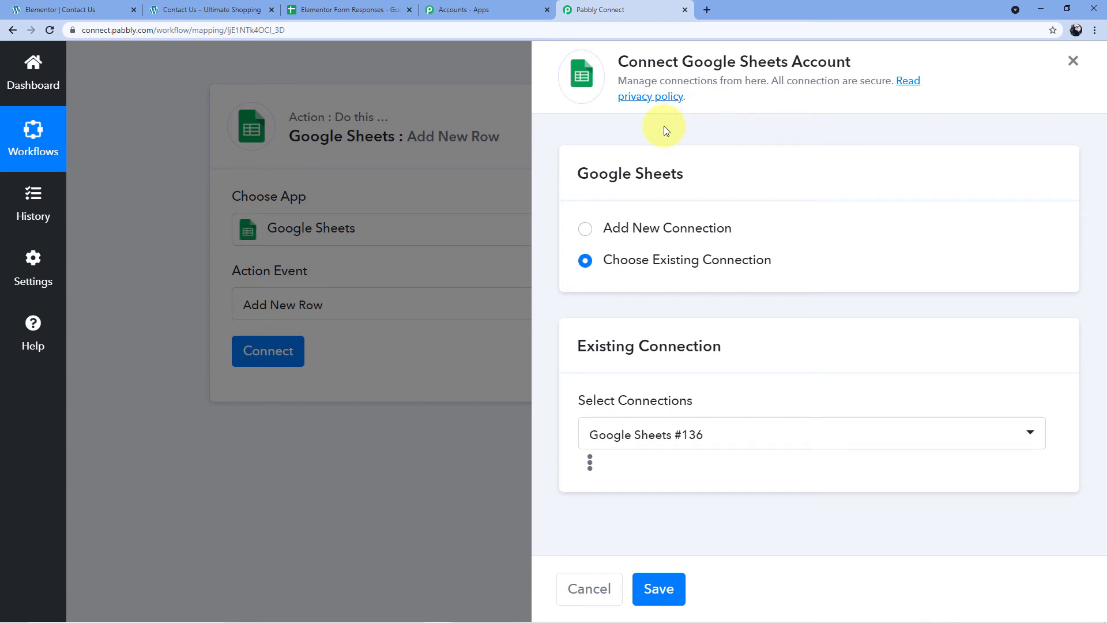
click(586, 231)
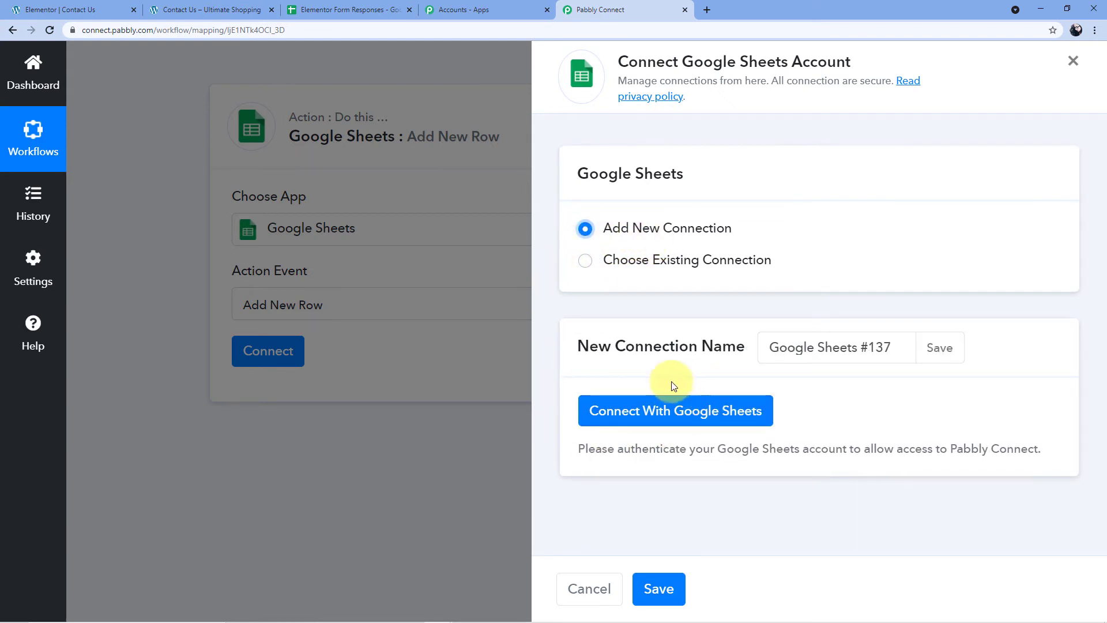
click(679, 422)
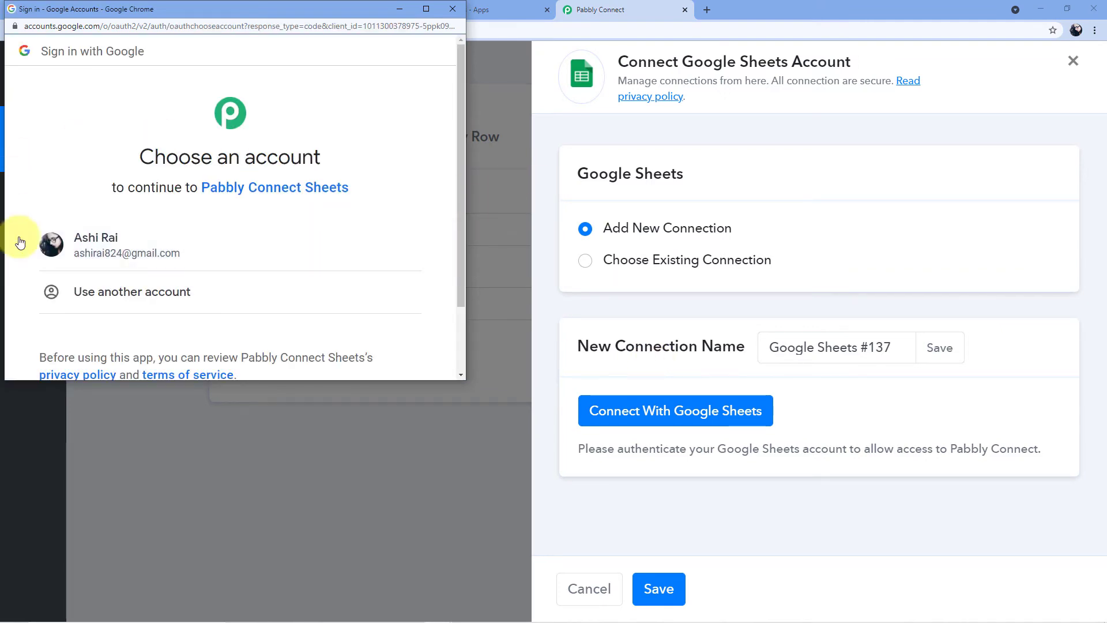
click(145, 241)
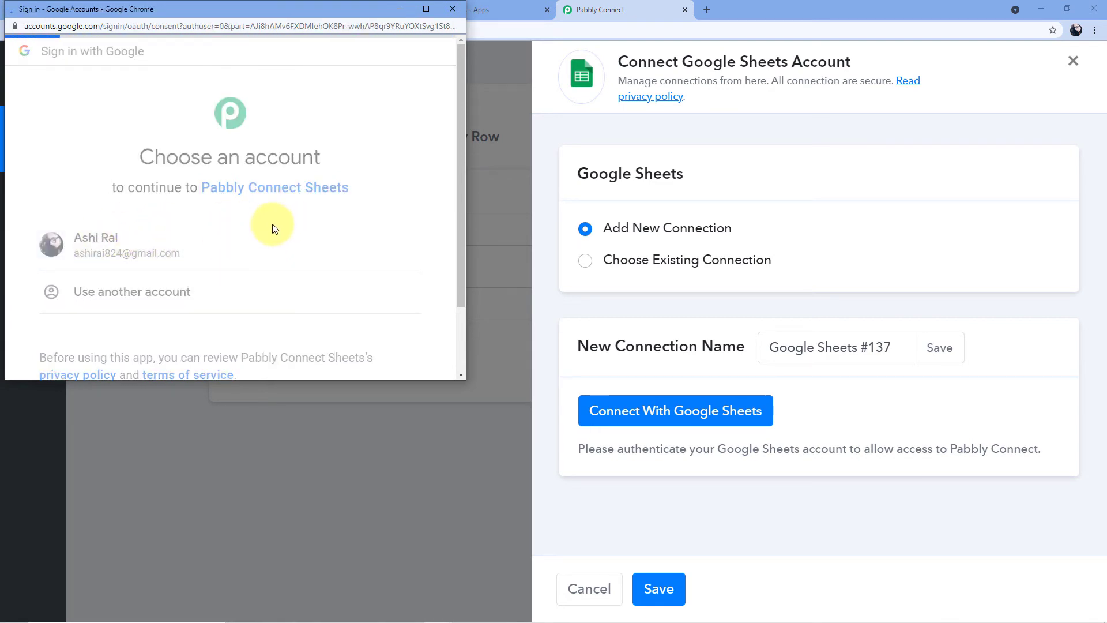
scroll(300, 233, down, 5)
click(301, 271)
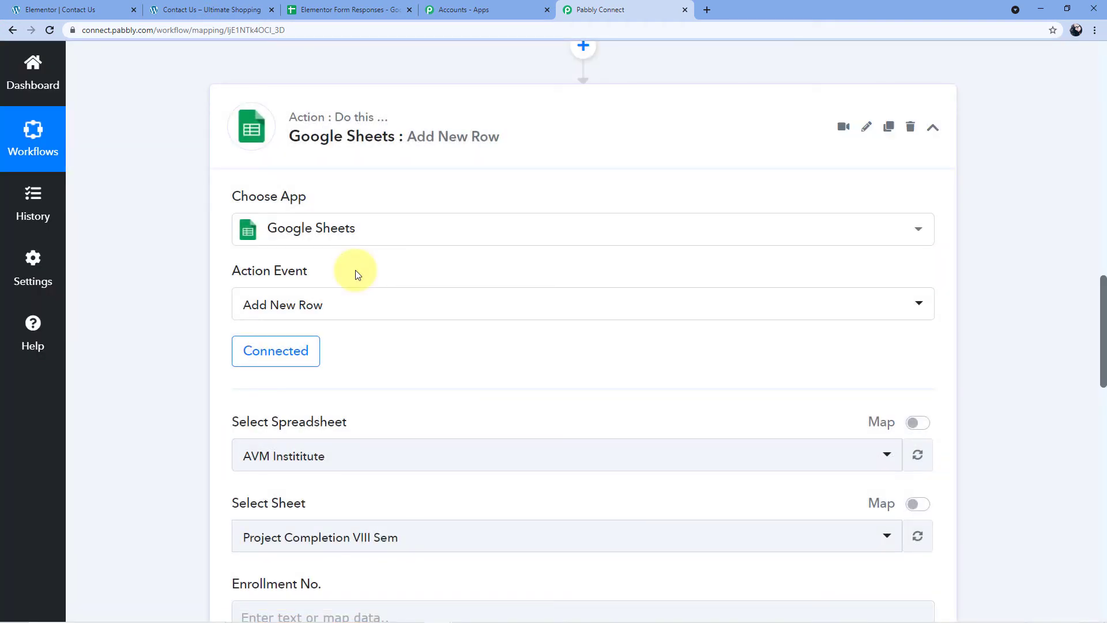
Browse the Select Spreadsheet list, then switch to the Elementor Form Responses spreadsheet tab.
scroll(356, 271, down, 3)
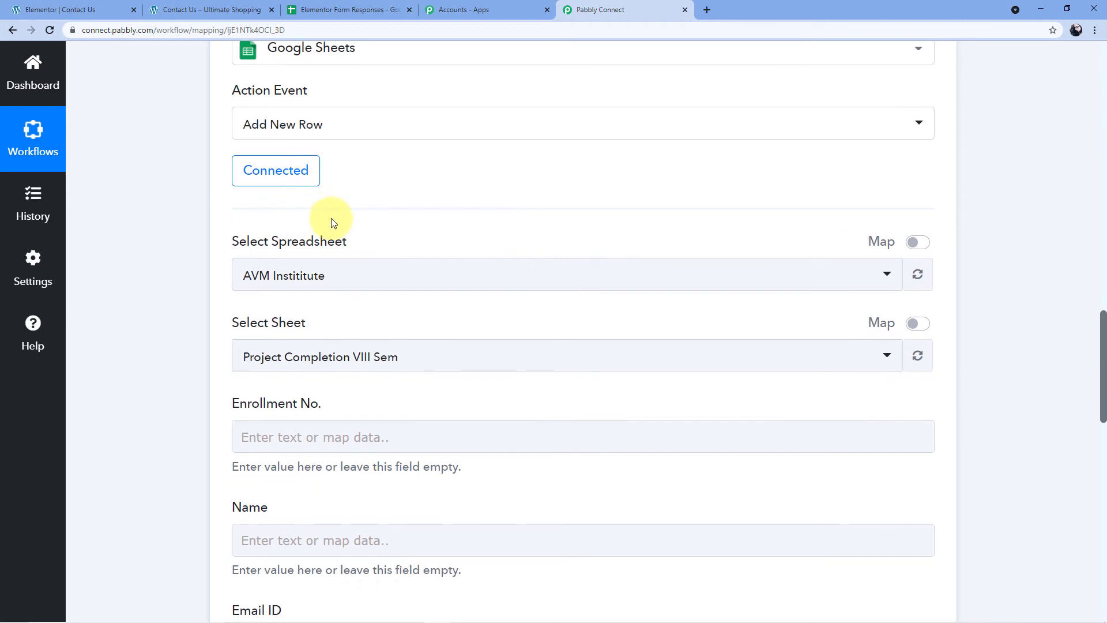
scroll(326, 226, down, 1)
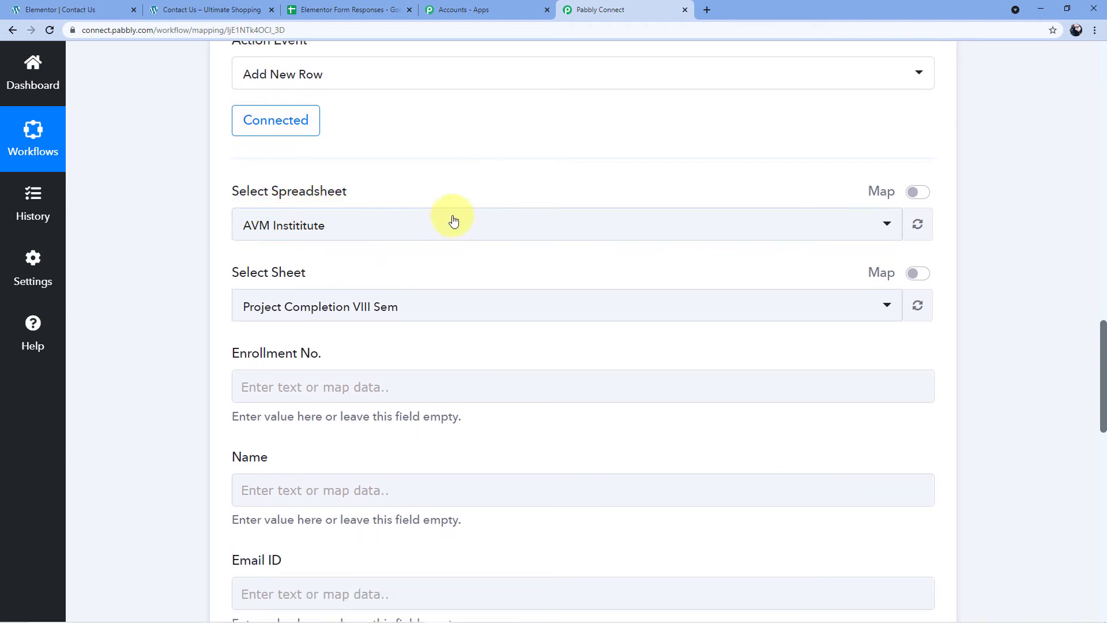
click(403, 228)
scroll(386, 313, down, 7)
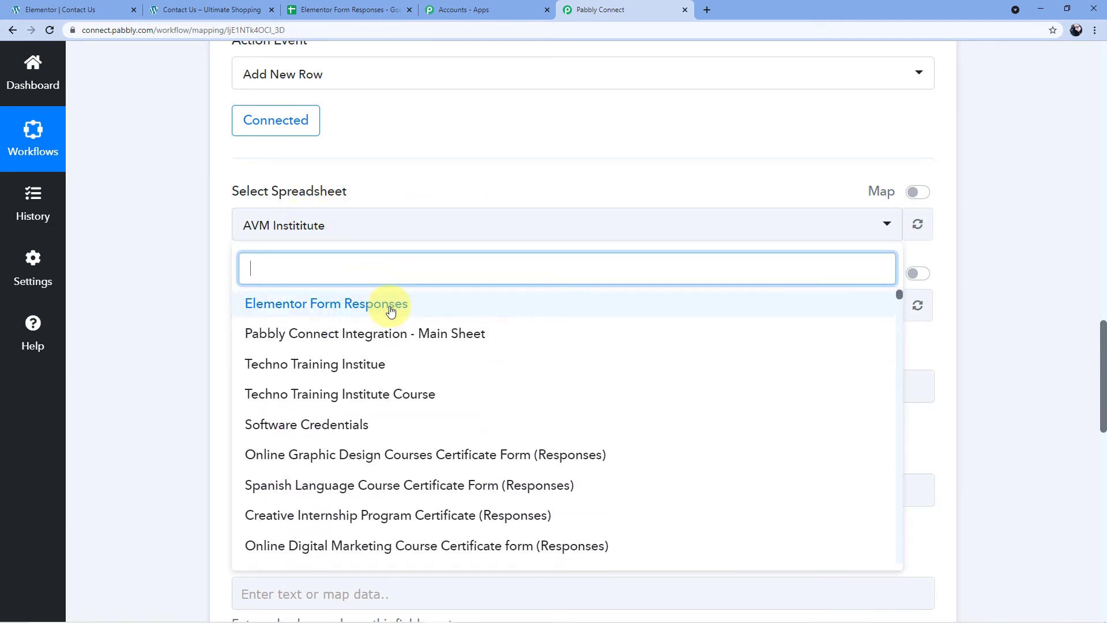
scroll(396, 312, down, 3)
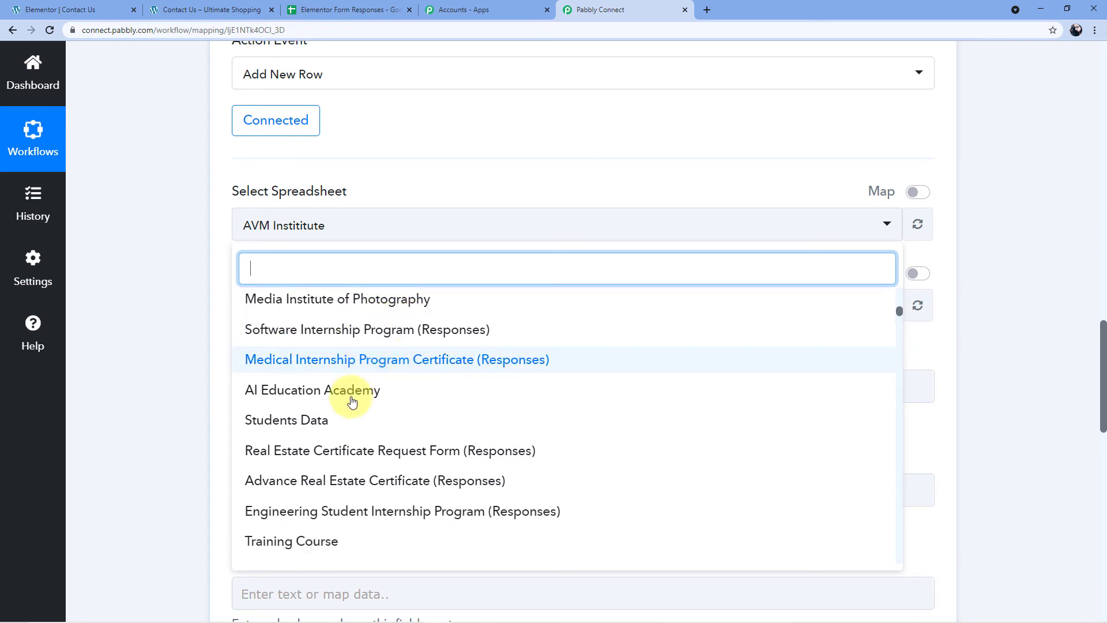
scroll(370, 398, down, 1)
scroll(371, 408, up, 6)
scroll(369, 378, up, 6)
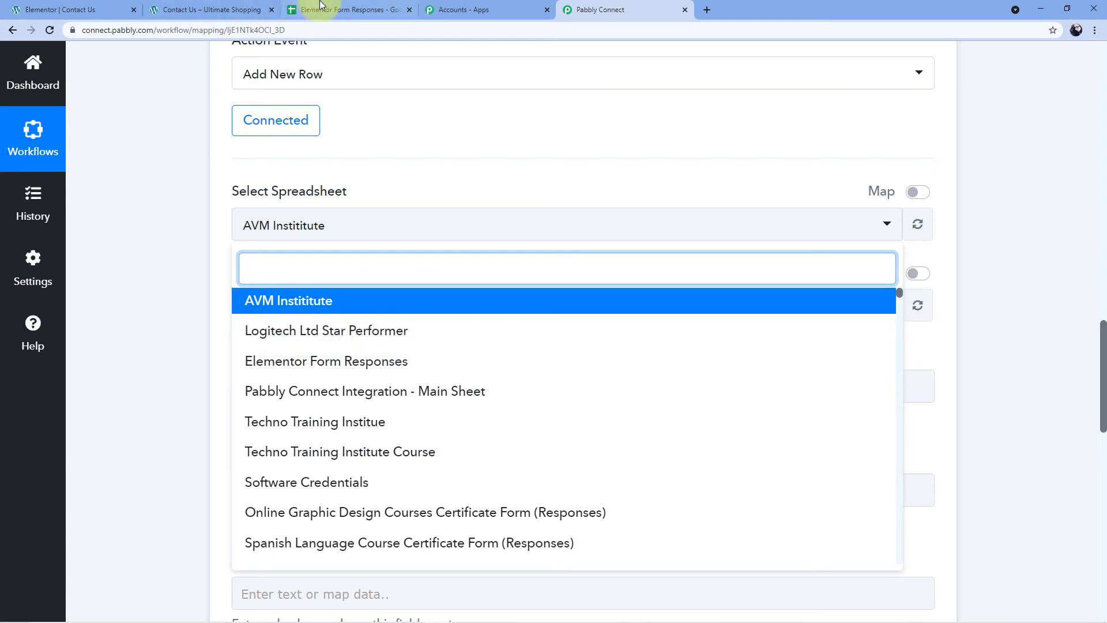
click(346, 10)
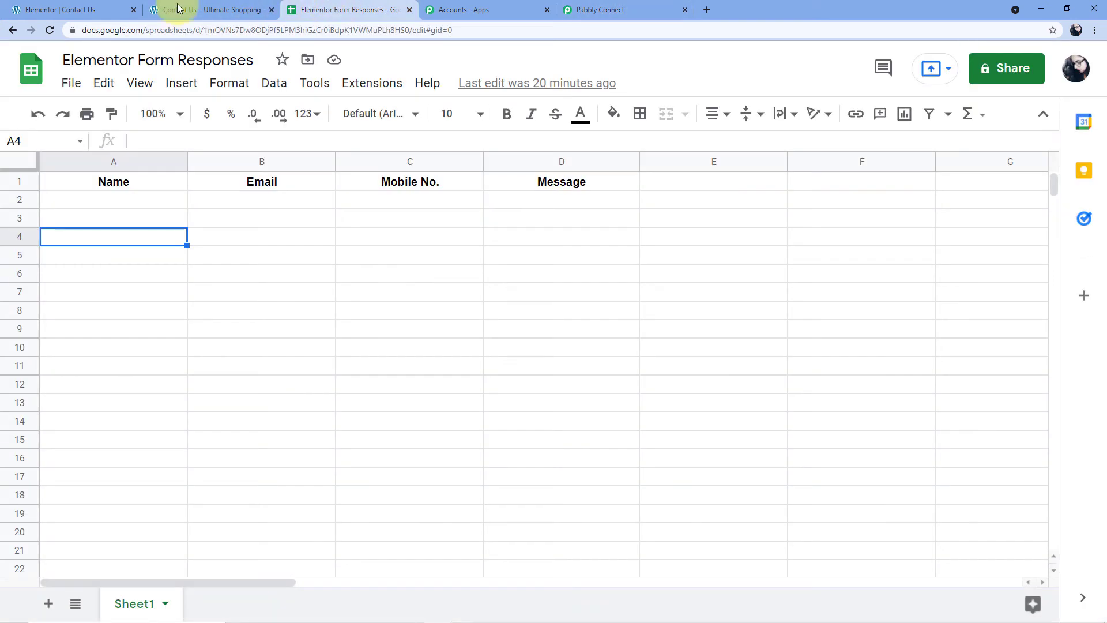
Browse the Google Sheets file list and glance back at the Pabbly workflow.
click(38, 65)
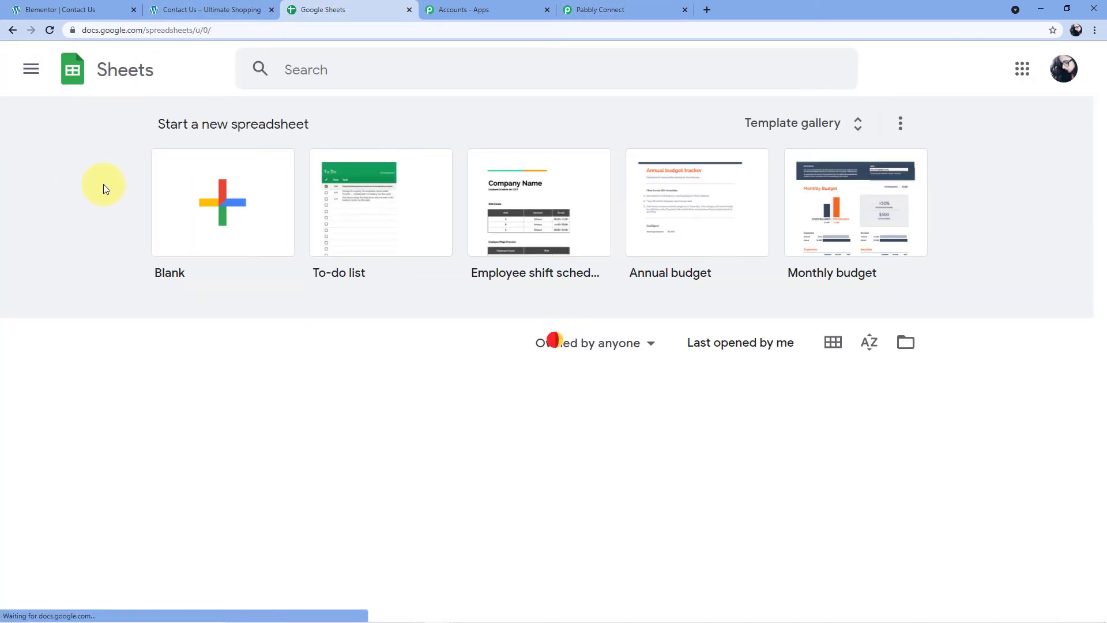
scroll(101, 185, down, 3)
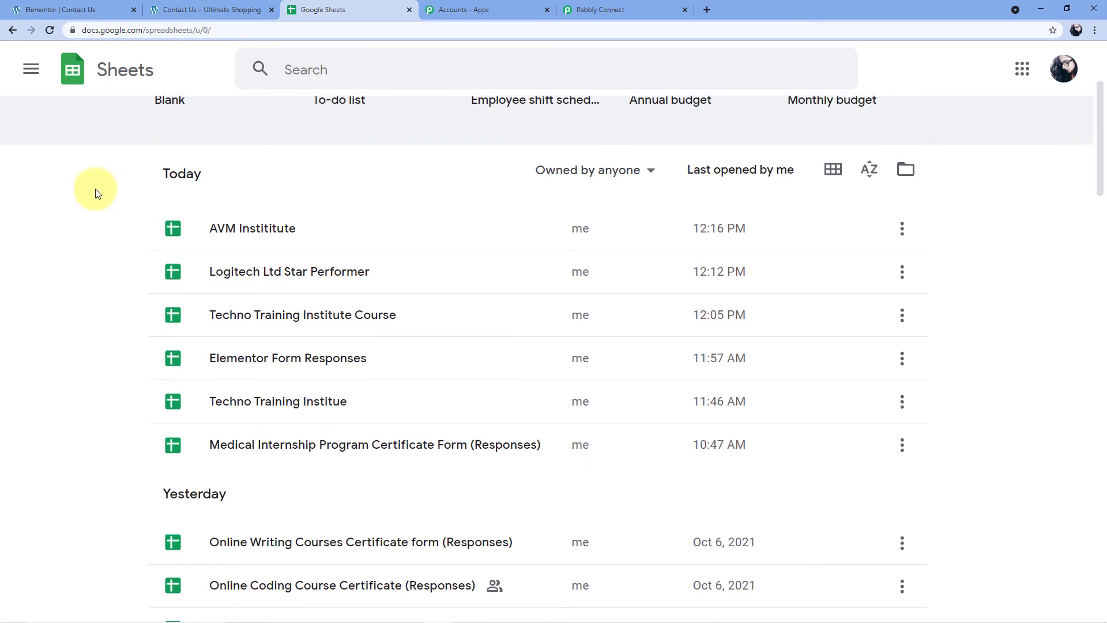
scroll(104, 185, down, 2)
scroll(121, 160, down, 6)
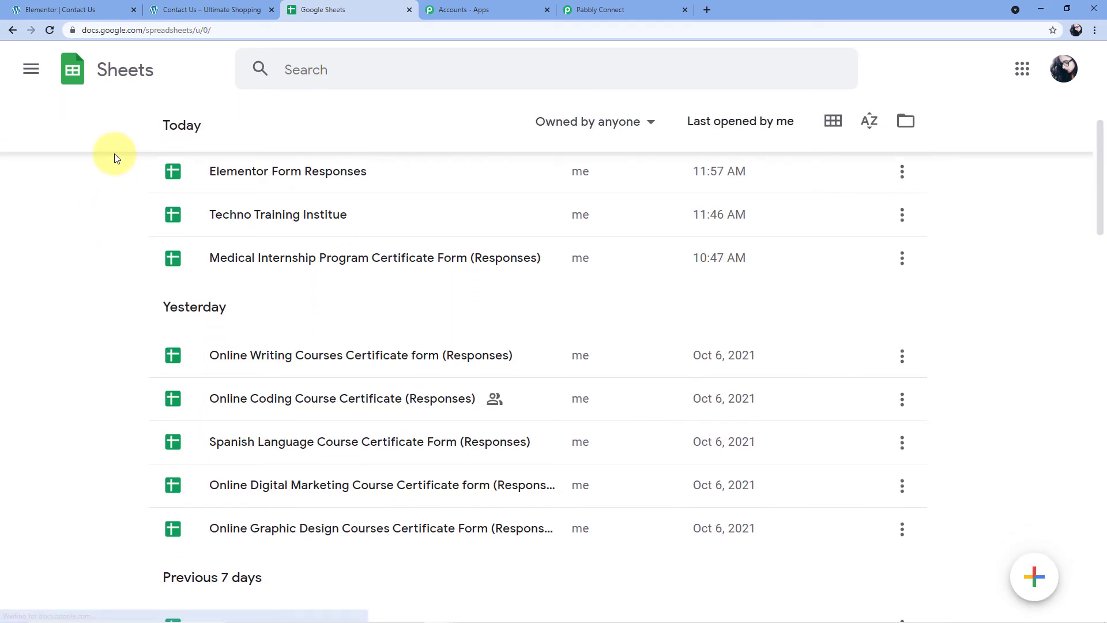
scroll(116, 173, down, 4)
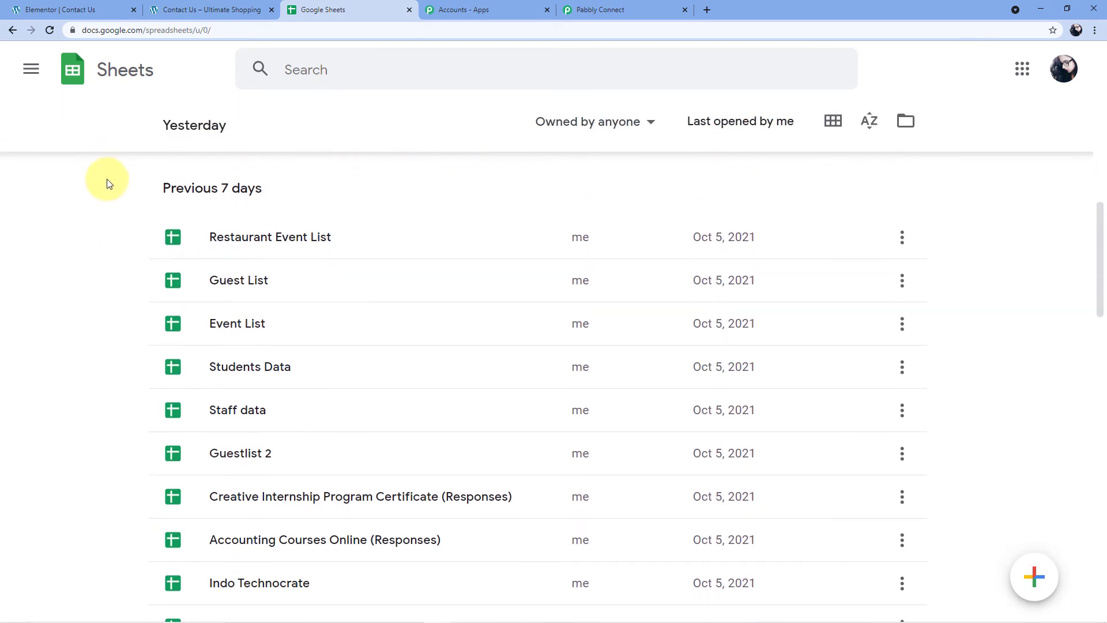
scroll(111, 233, down, 5)
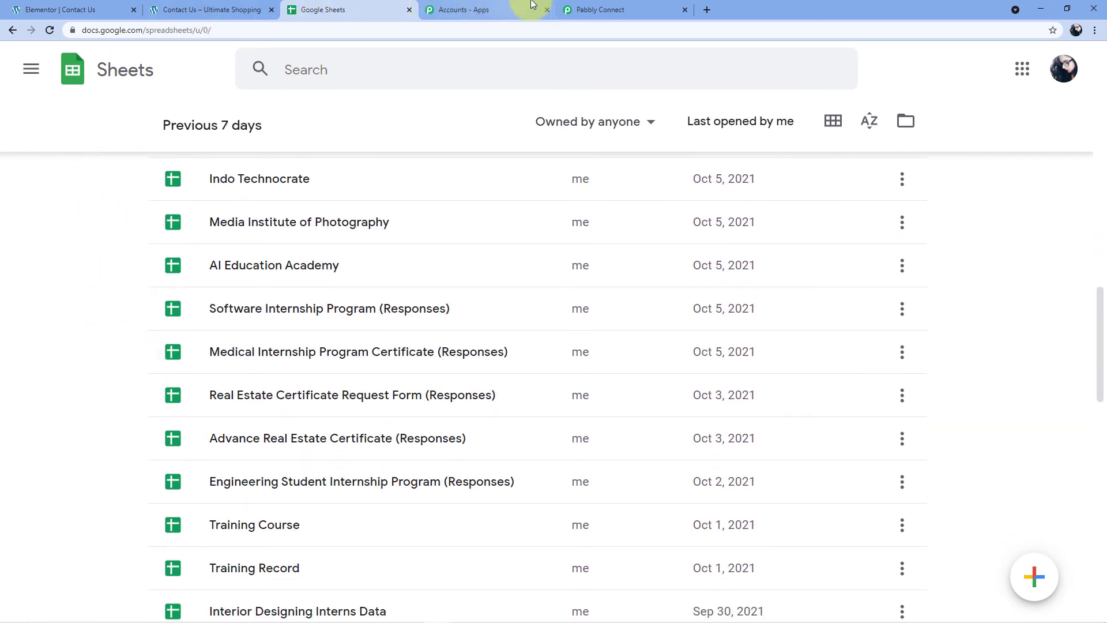
click(611, 10)
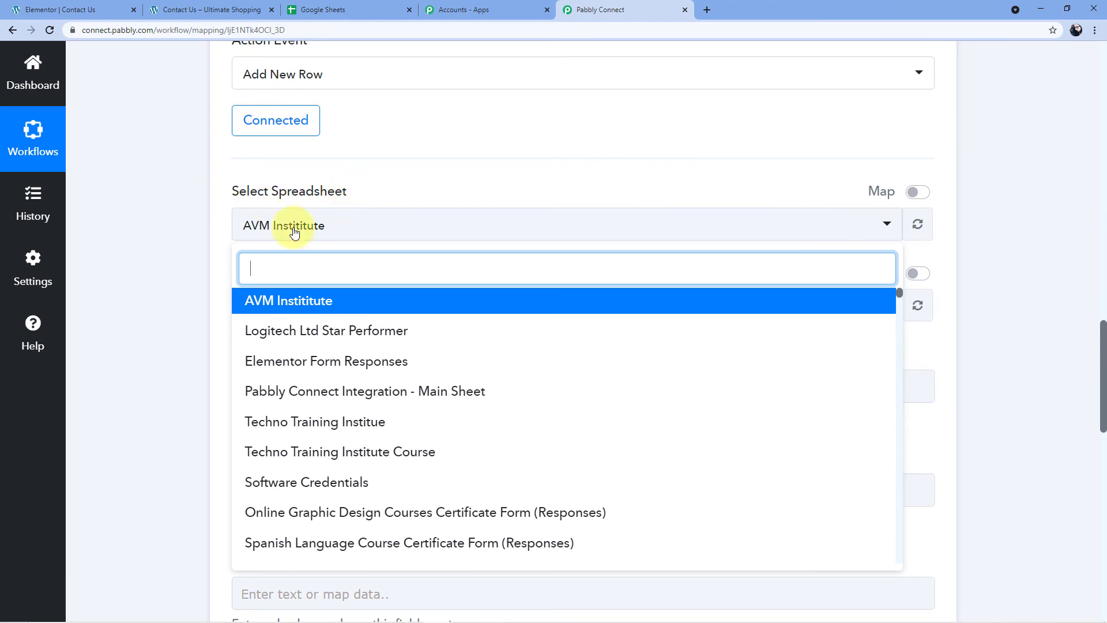
scroll(289, 348, down, 5)
scroll(300, 363, up, 6)
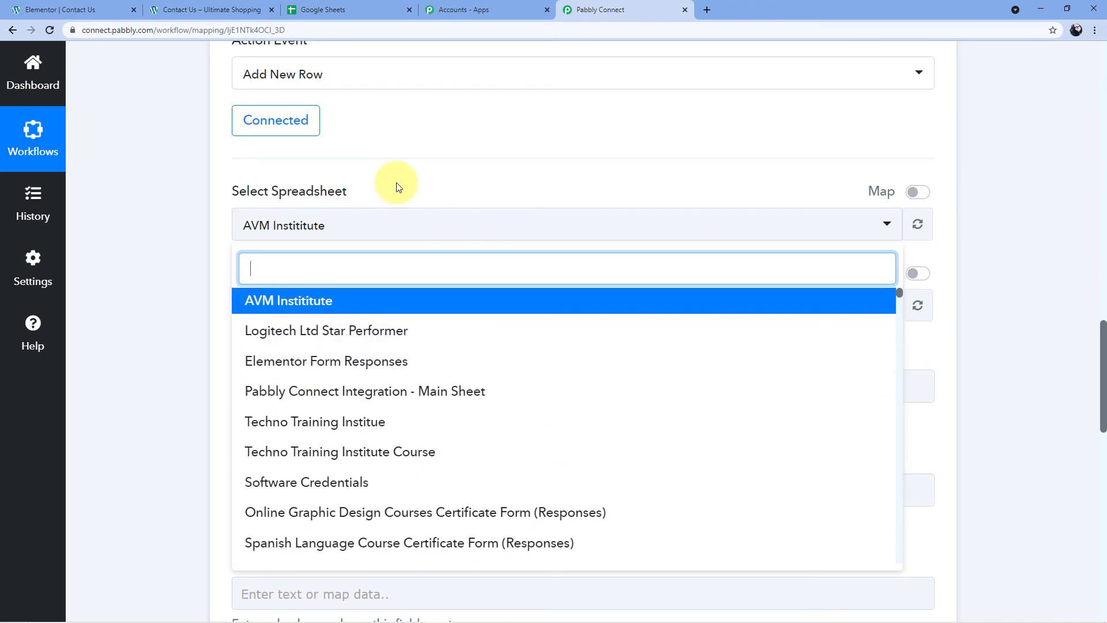
Open the Elementor Form Responses spreadsheet from the Sheets file list.
click(340, 10)
scroll(121, 285, up, 13)
scroll(122, 288, up, 5)
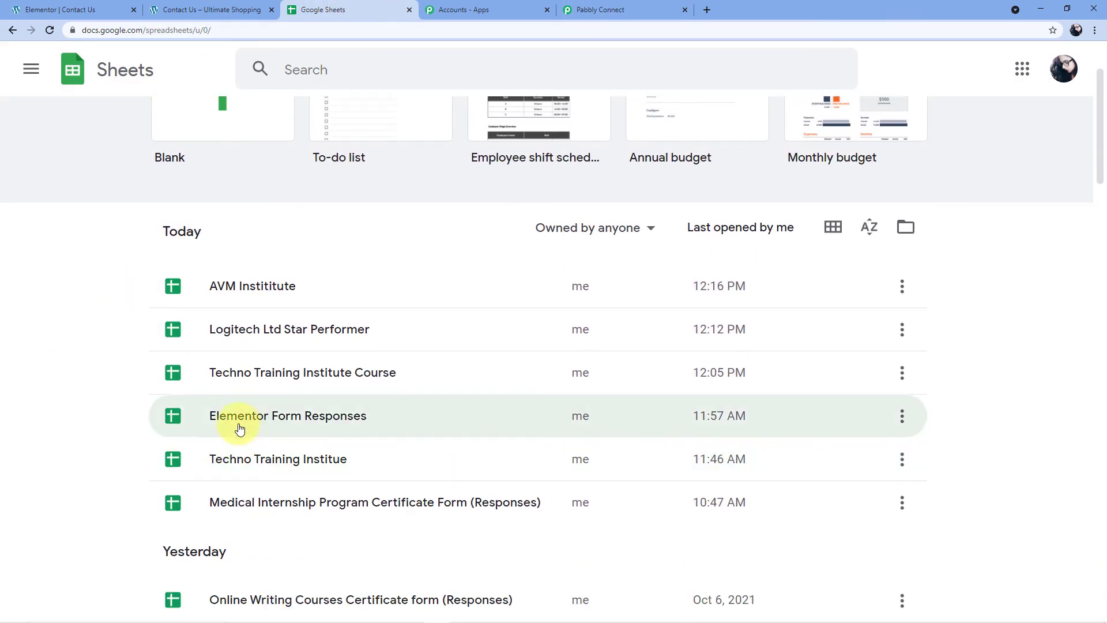
click(274, 416)
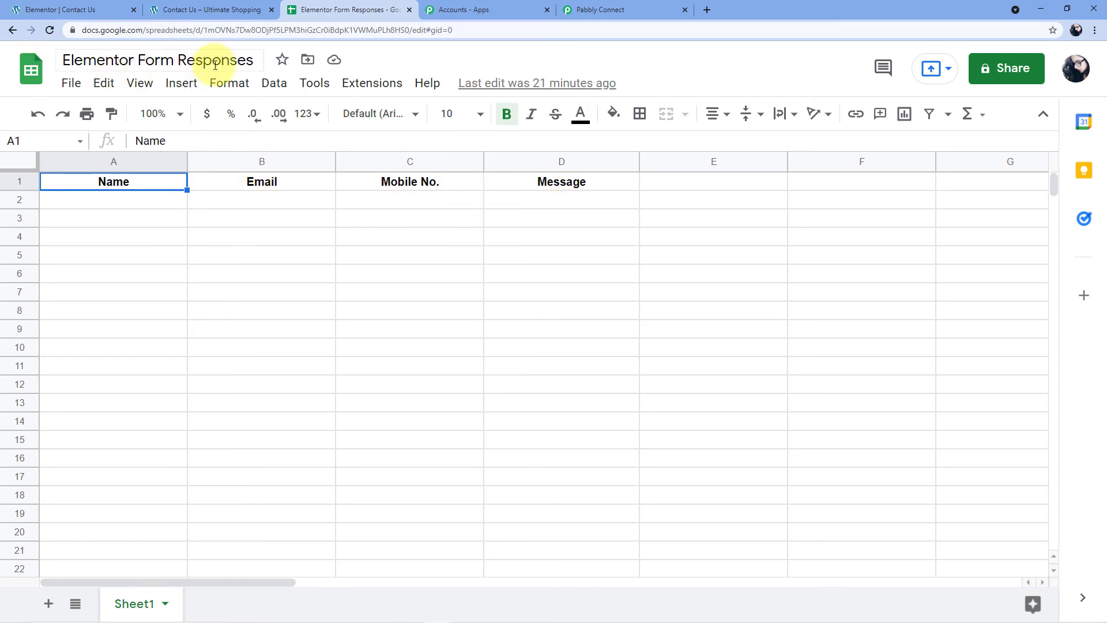
Target the Elementor Form Responses spreadsheet and Sheet1 in the Add New Row action.
click(608, 4)
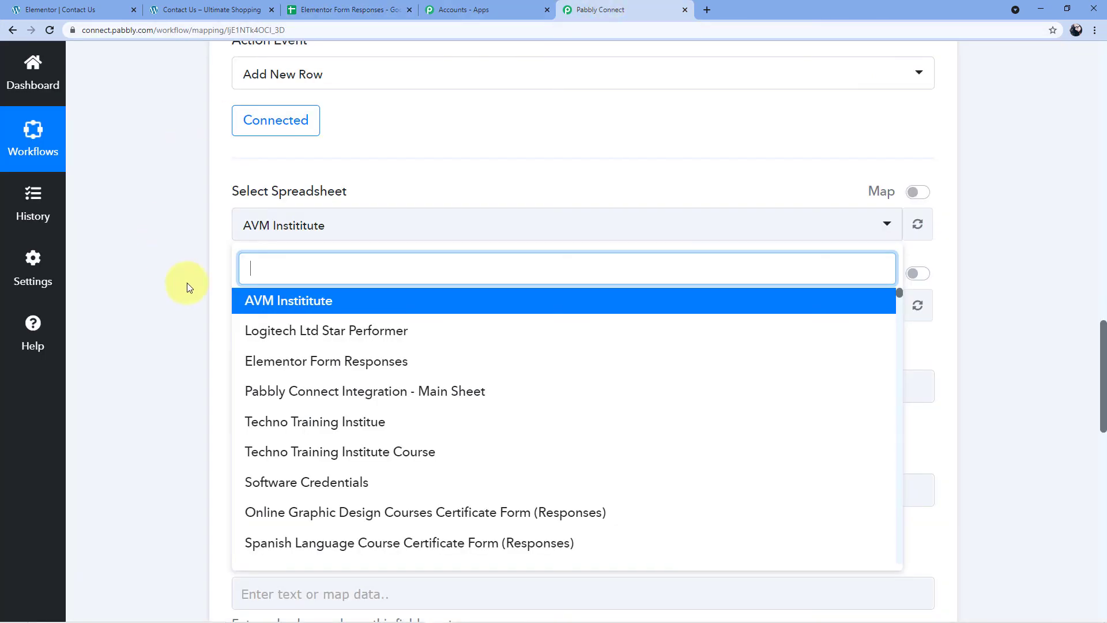
scroll(321, 334, down, 2)
scroll(326, 348, up, 2)
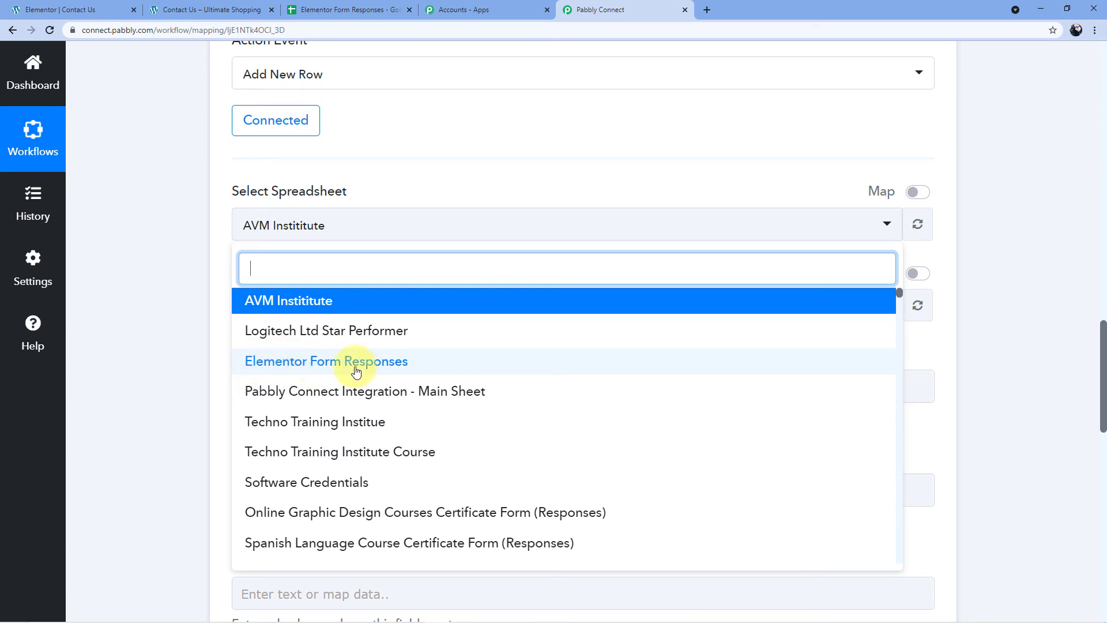
click(271, 363)
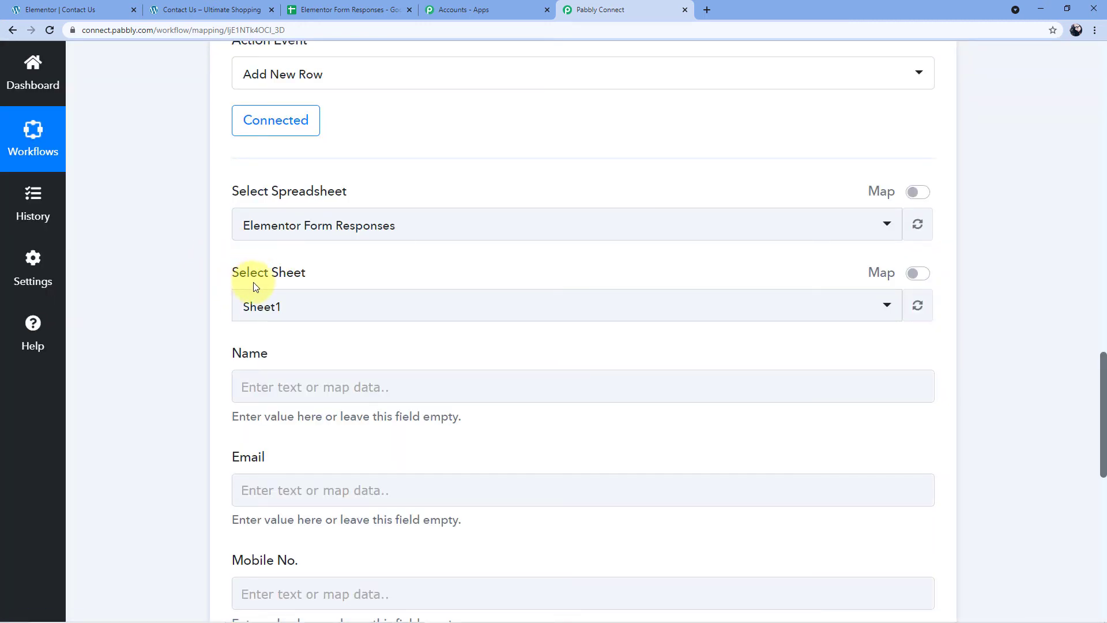
click(303, 305)
click(280, 310)
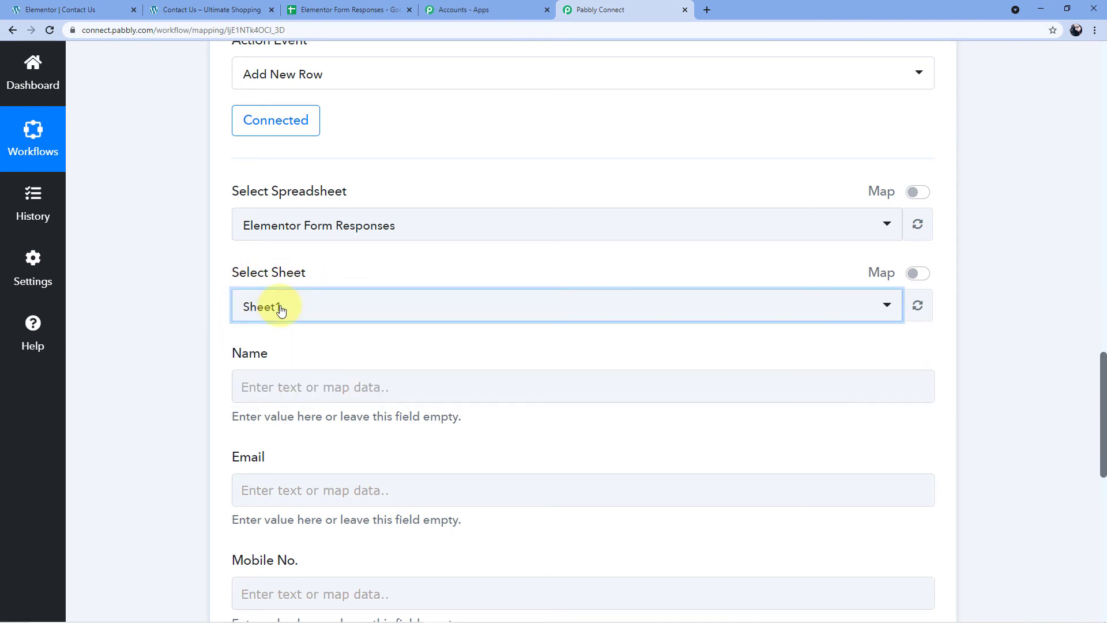
Compare the Name, Email, Mobile No. and Message fields with the sheet's column headers.
click(358, 10)
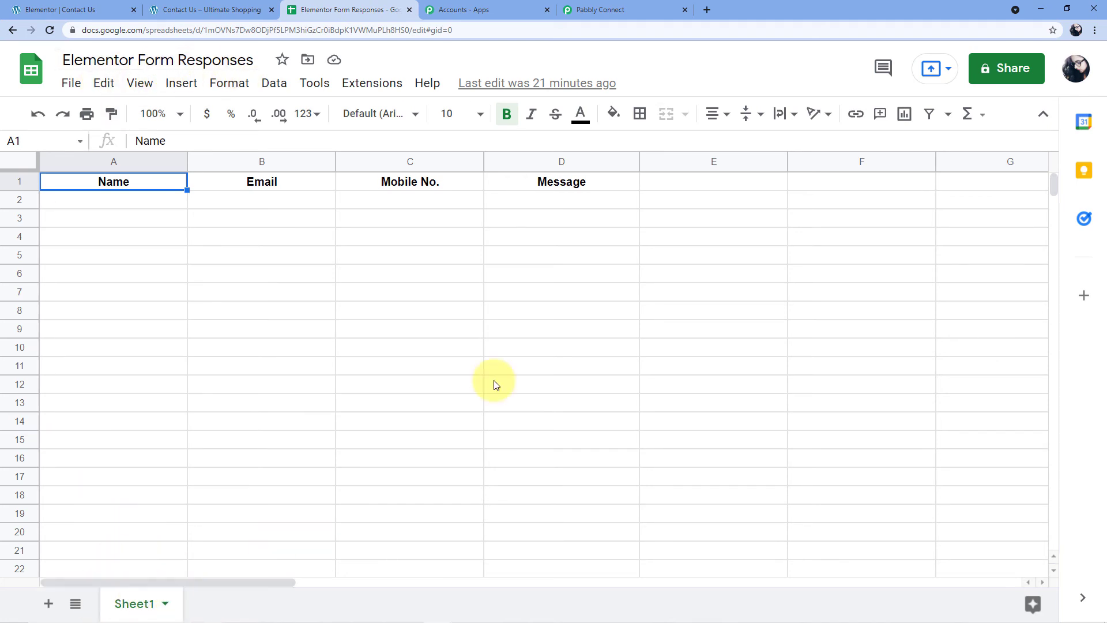
click(634, 9)
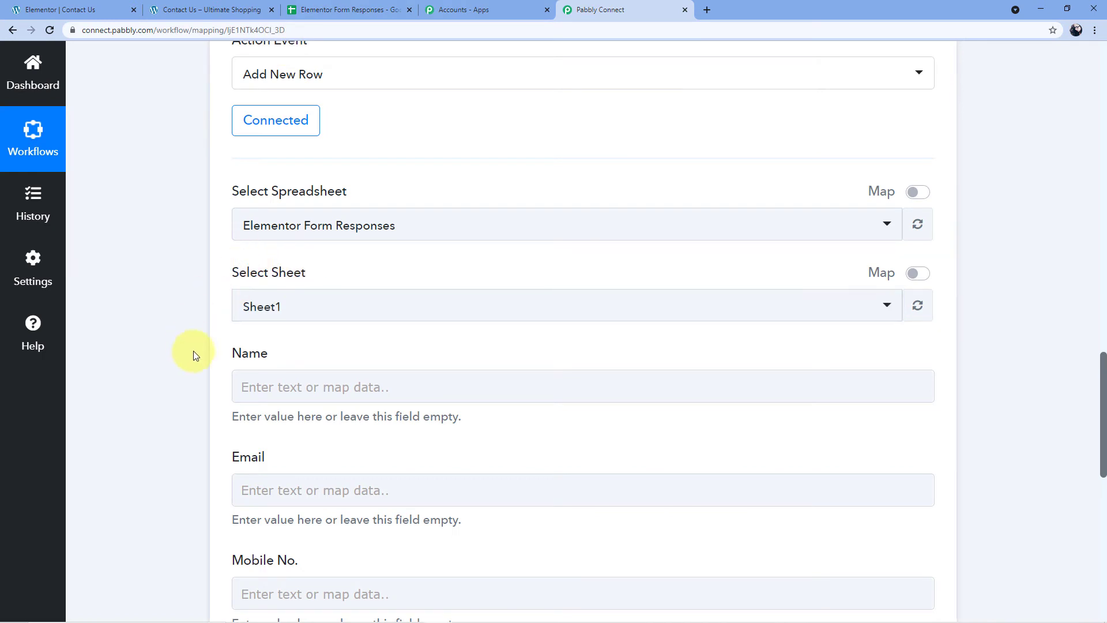
scroll(246, 353, down, 2)
scroll(230, 298, down, 1)
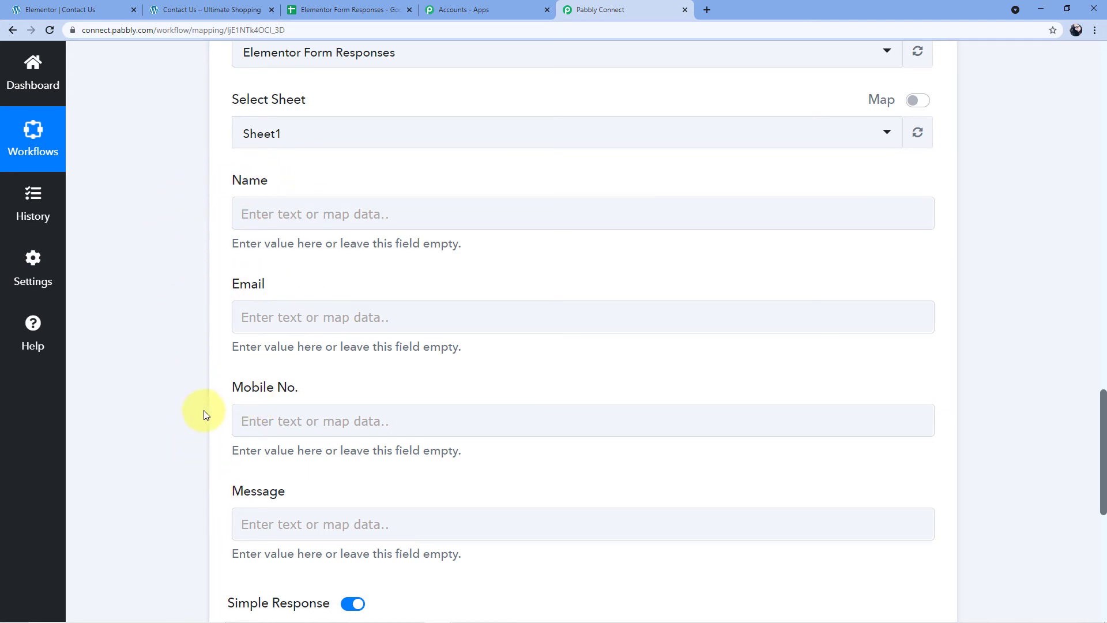
click(357, 10)
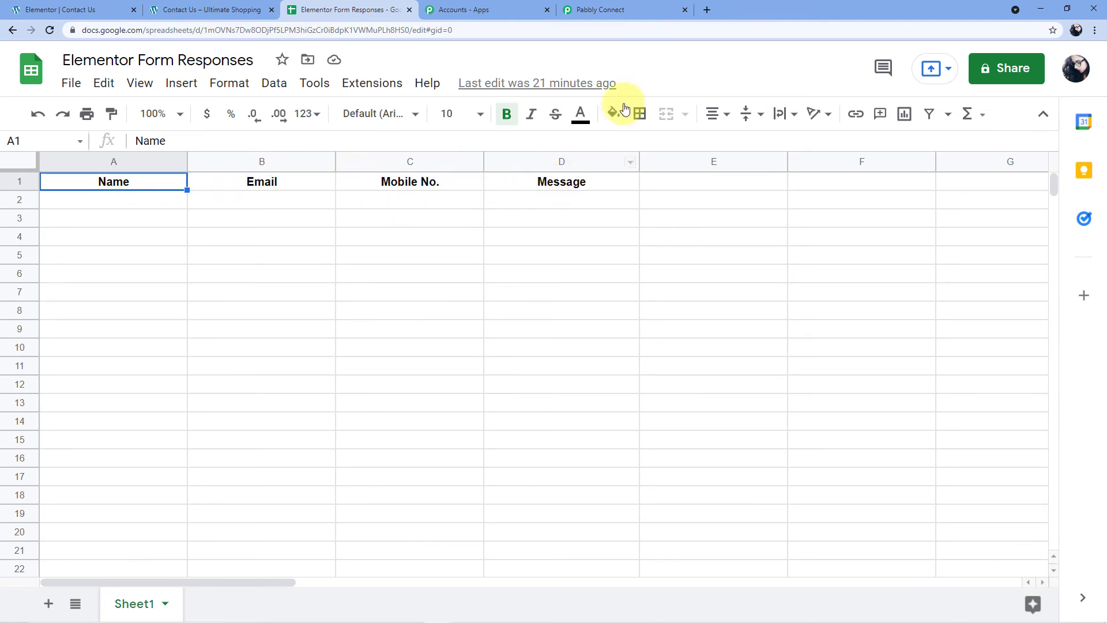
Review the captured Elementor submission values, then scroll back down to the Name field.
click(627, 5)
scroll(623, 219, up, 6)
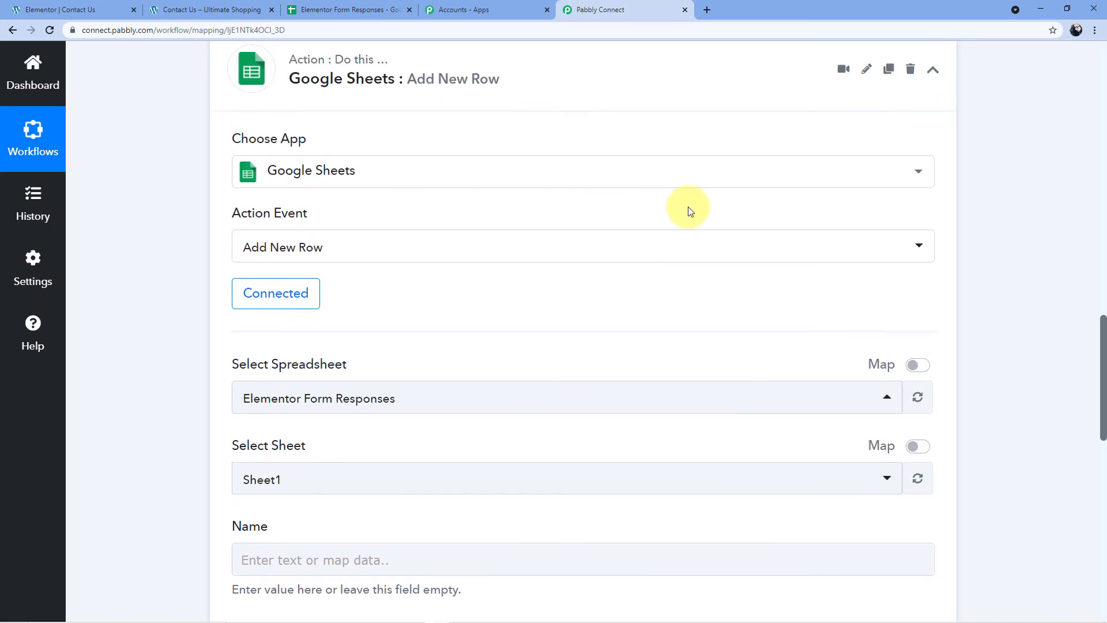
scroll(626, 214, down, 9)
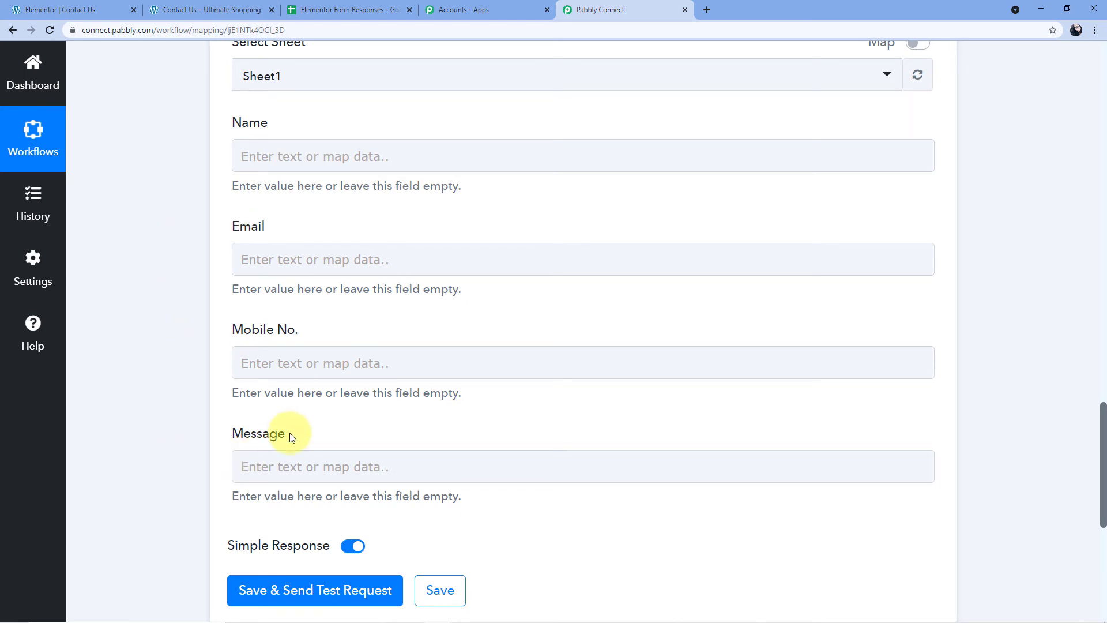
scroll(346, 199, up, 2)
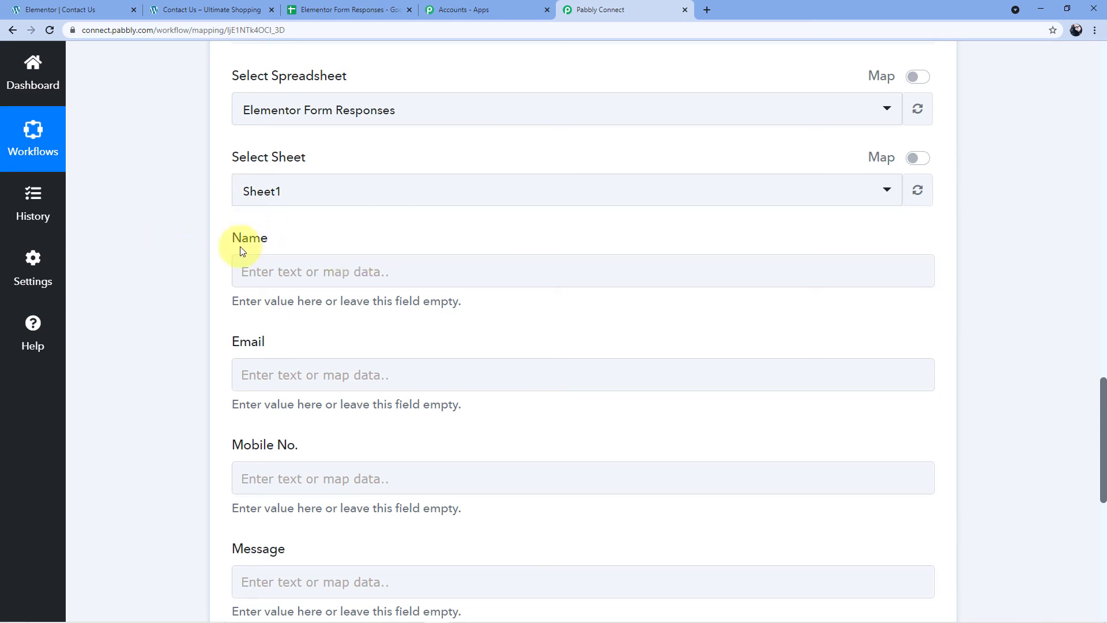
scroll(762, 213, up, 10)
scroll(681, 265, up, 5)
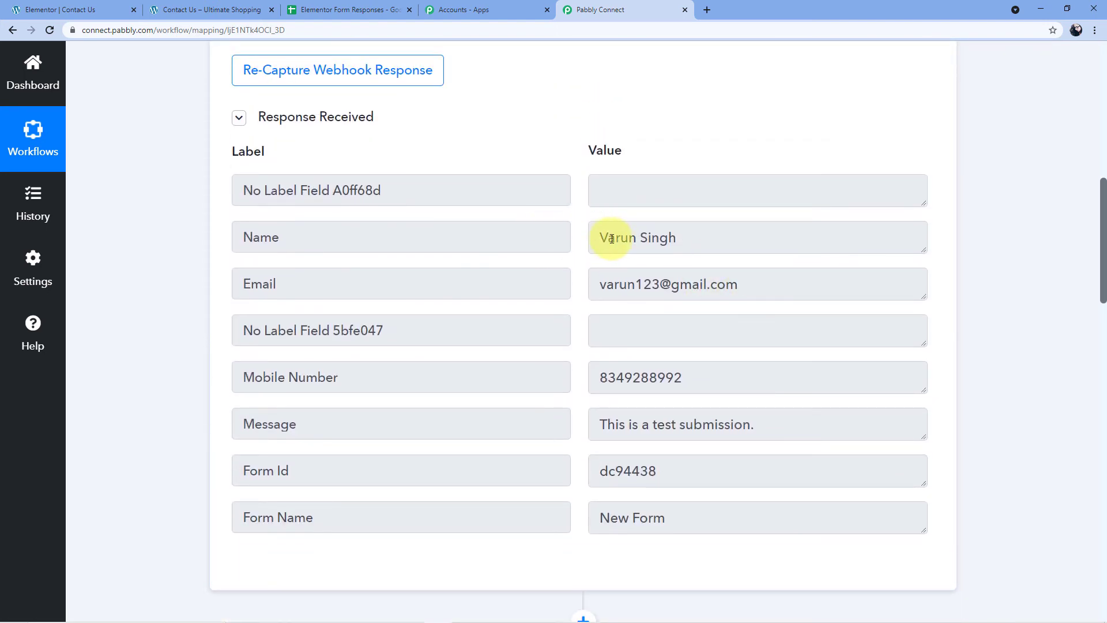
mouse_move(596, 236)
mouse_down()
mouse_move(682, 245)
mouse_move(598, 237)
mouse_up()
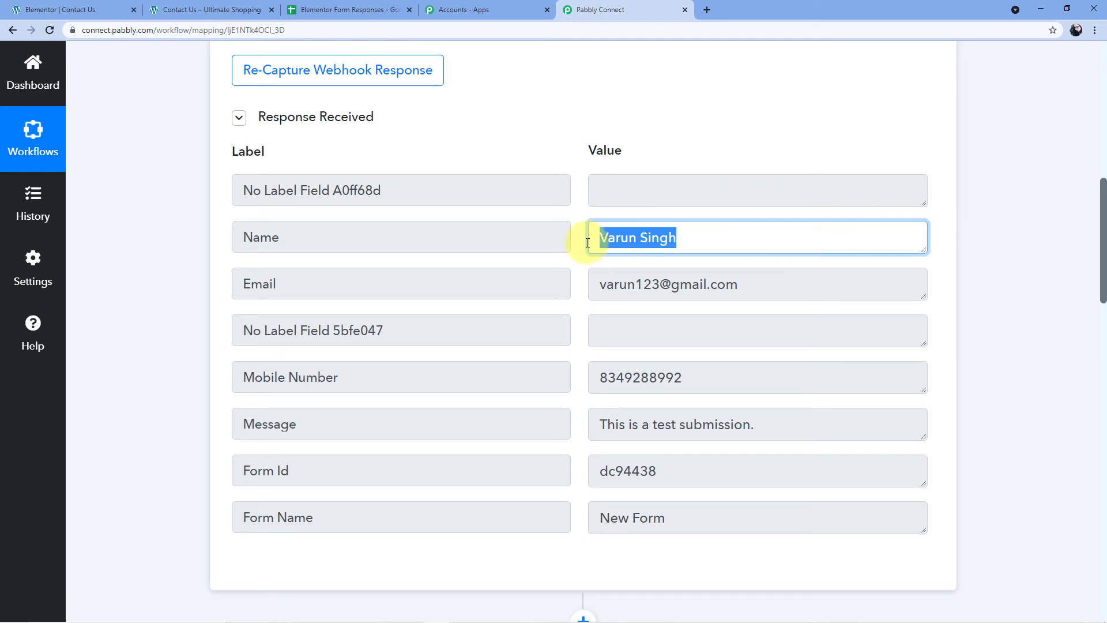
click(685, 240)
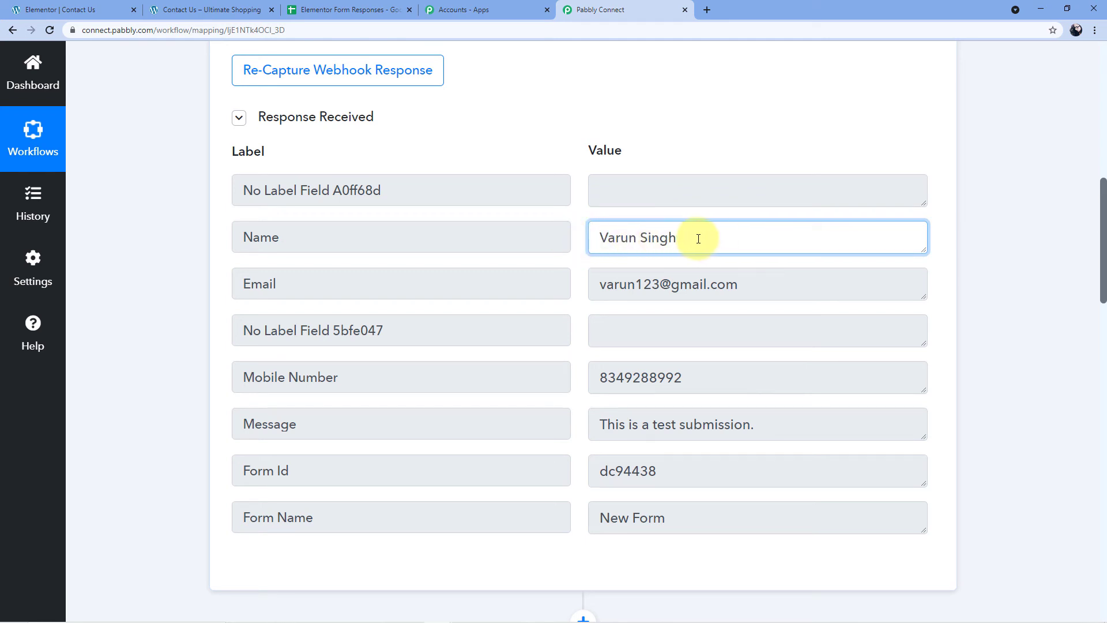
scroll(942, 241, down, 10)
scroll(944, 244, down, 5)
scroll(277, 239, down, 1)
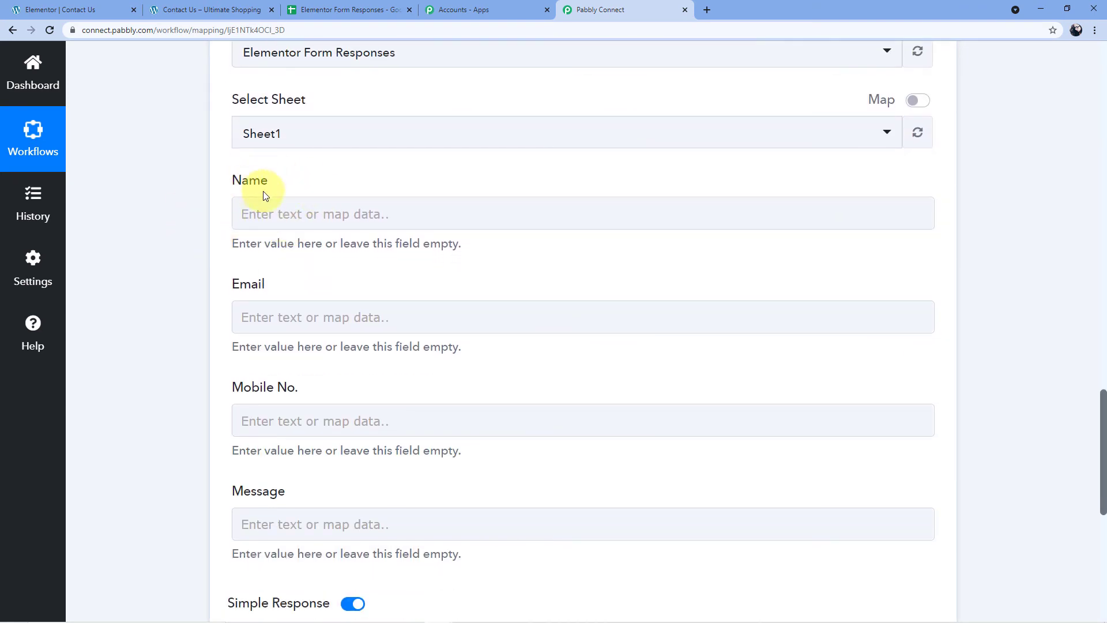
Map the submission's Name value into the Name field.
click(258, 213)
click(268, 213)
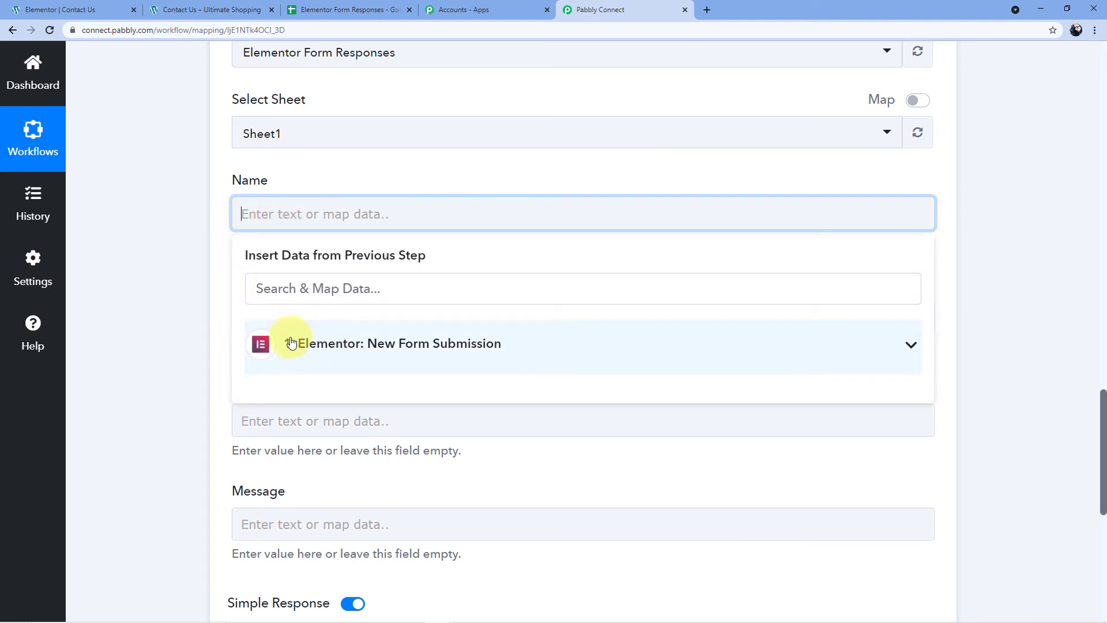
click(329, 345)
scroll(311, 340, down, 2)
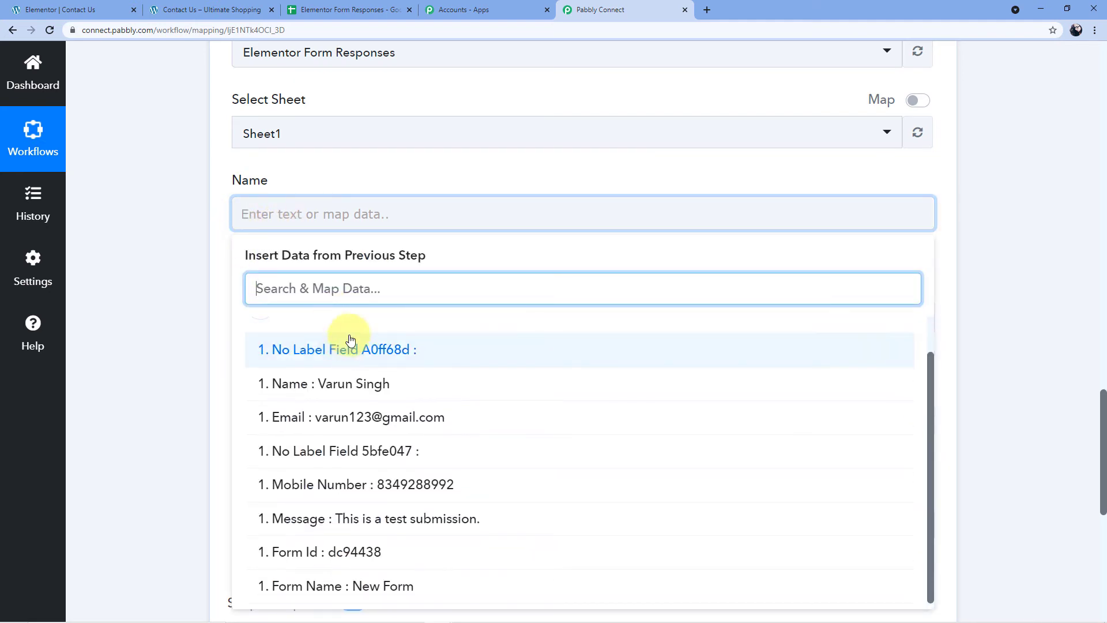
scroll(264, 380, down, 1)
scroll(311, 380, down, 1)
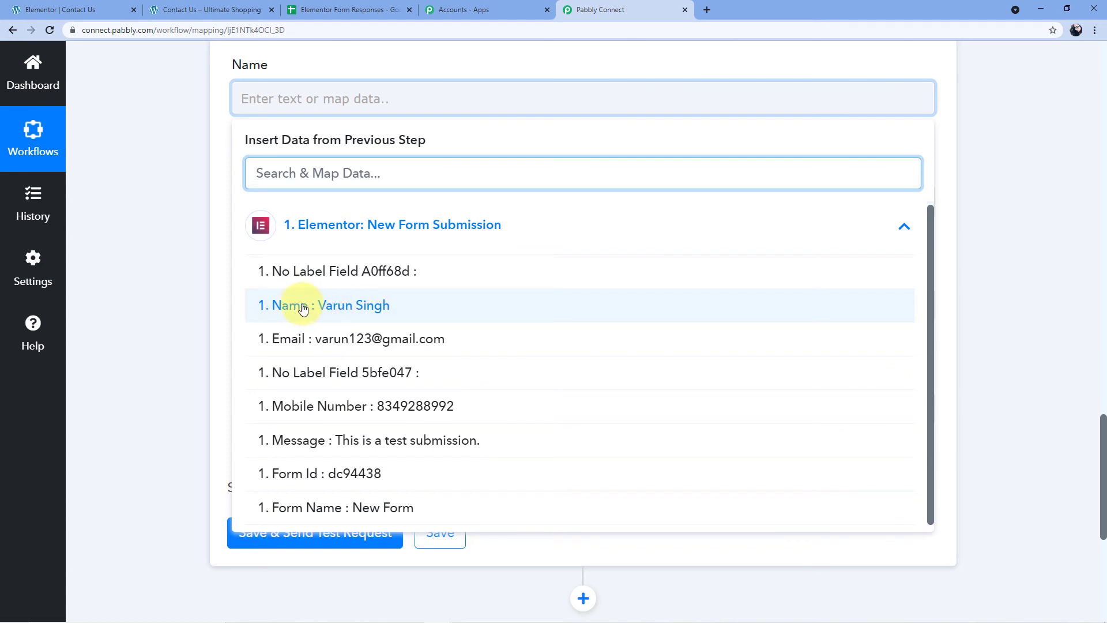
click(303, 308)
click(212, 163)
scroll(242, 201, up, 1)
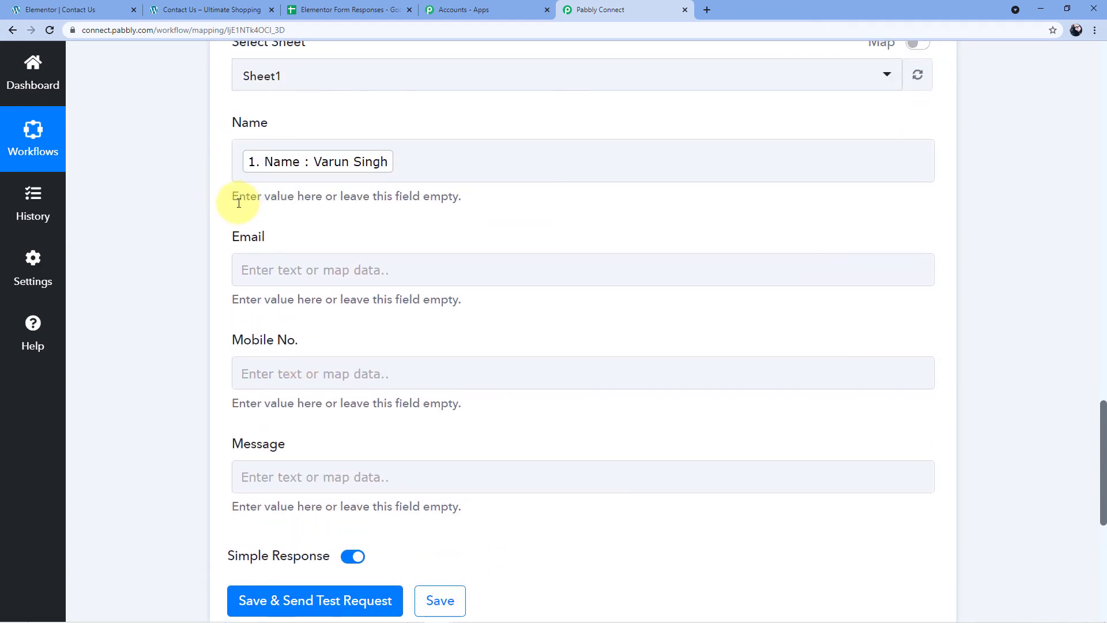
click(315, 144)
click(279, 131)
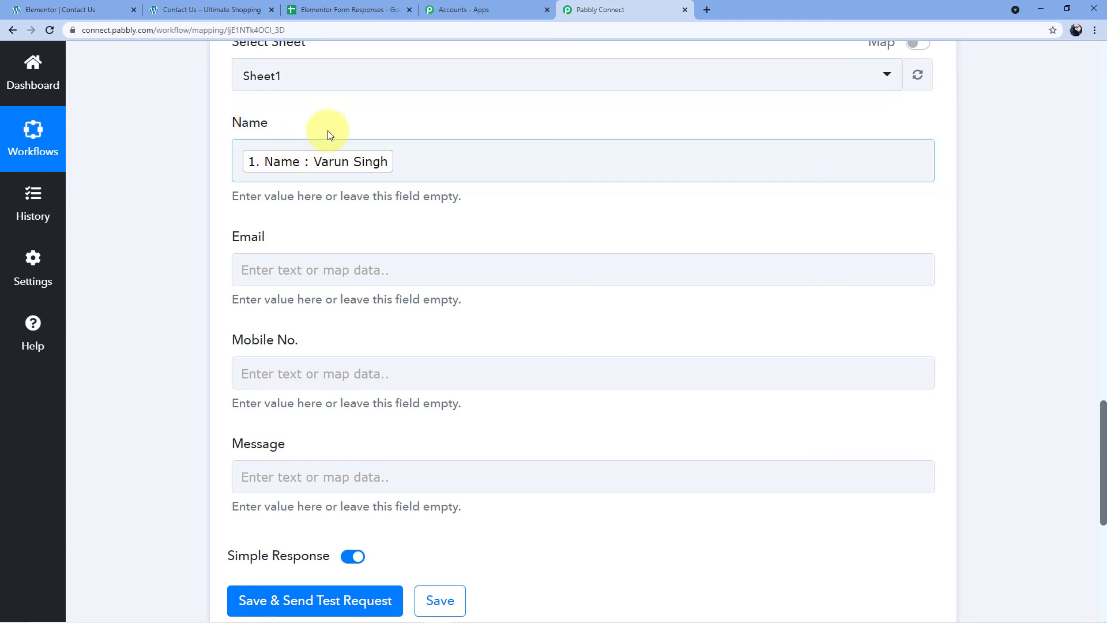
Map the submission's Email value into the Email field.
scroll(339, 151, up, 5)
scroll(313, 313, down, 4)
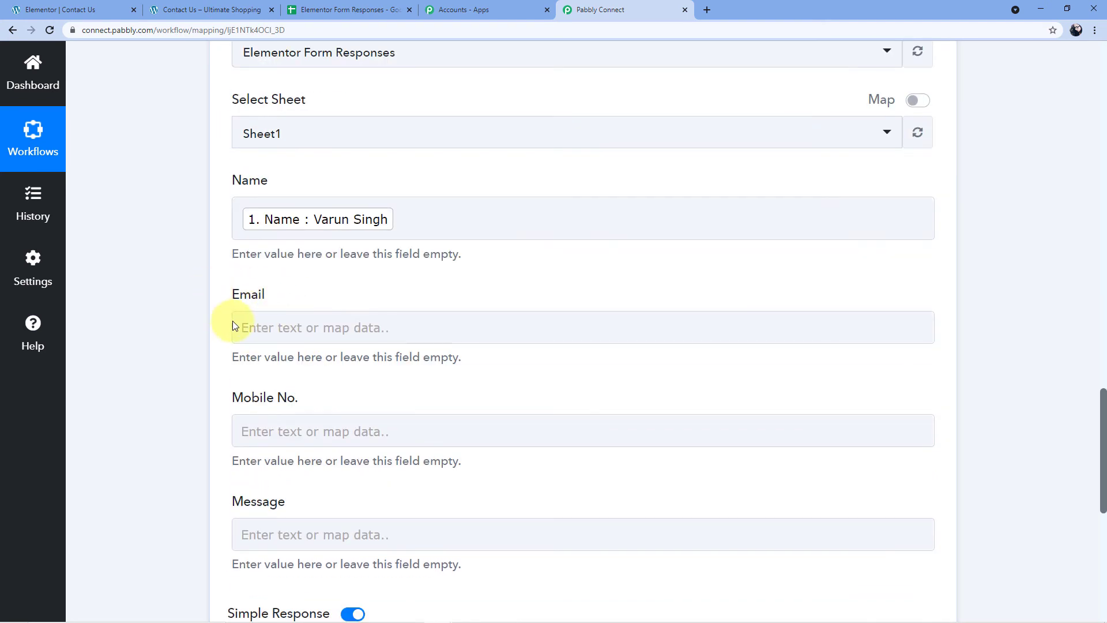
scroll(683, 319, up, 15)
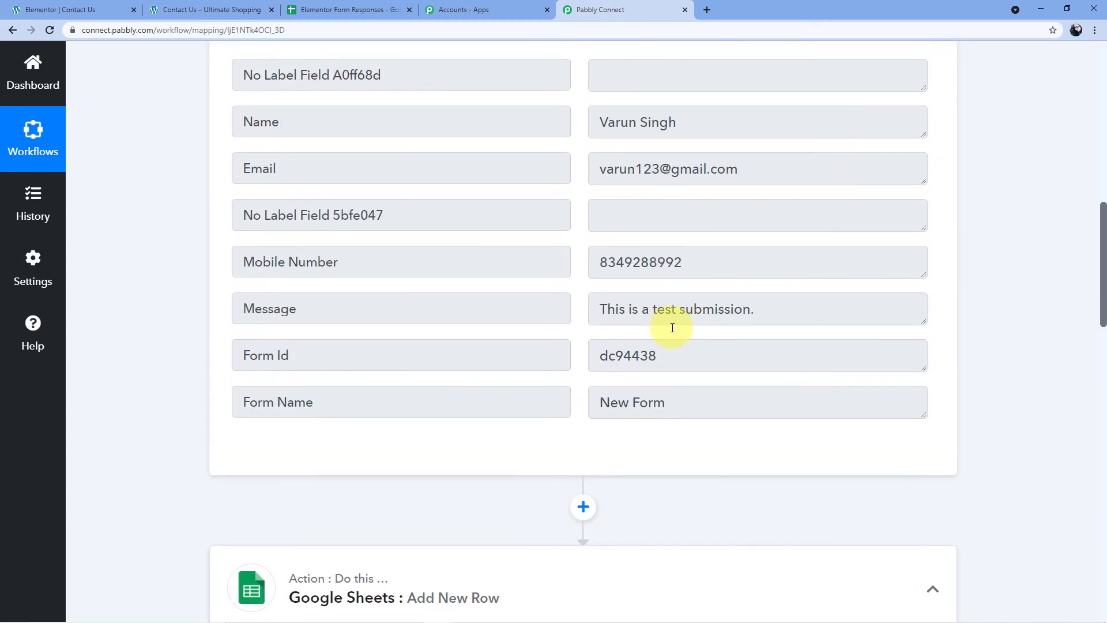
drag(763, 167, 606, 163)
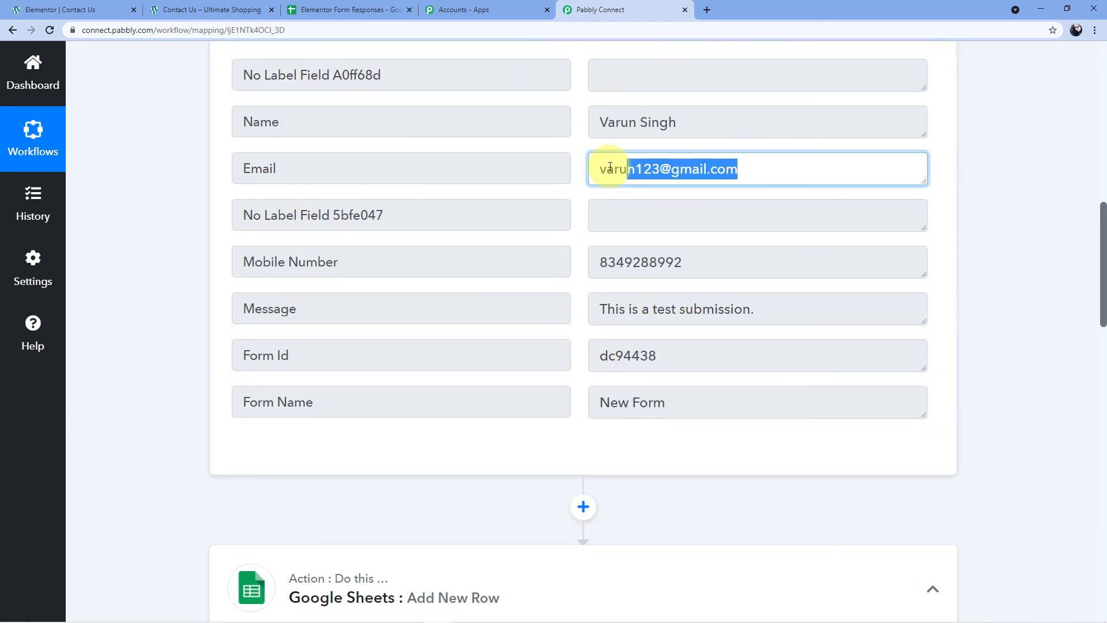
click(757, 171)
scroll(923, 184, down, 15)
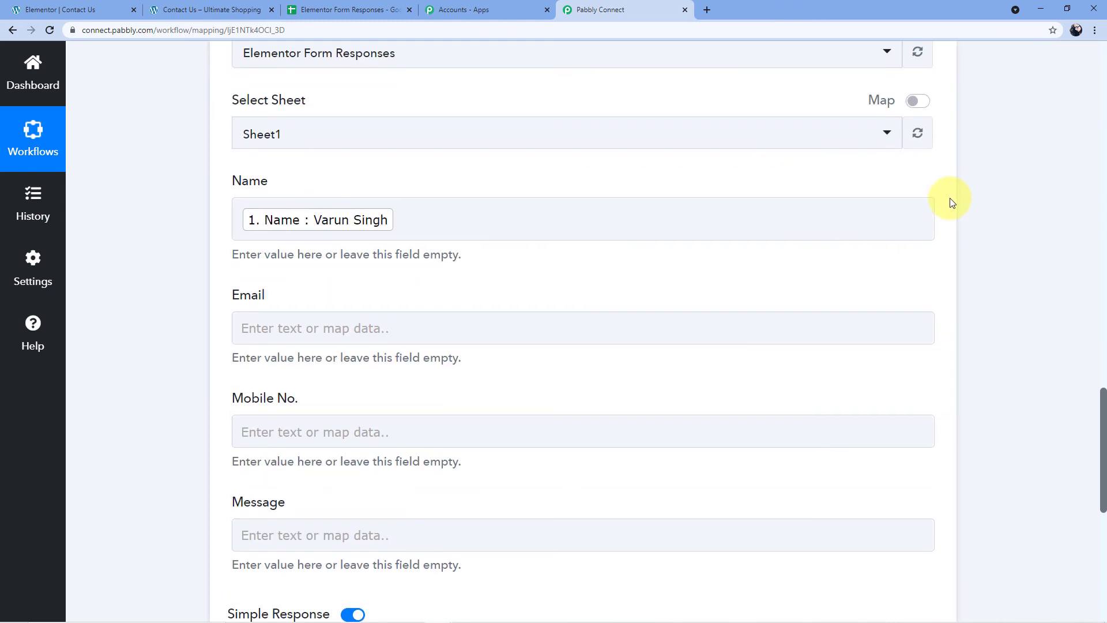
click(260, 321)
scroll(326, 286, down, 2)
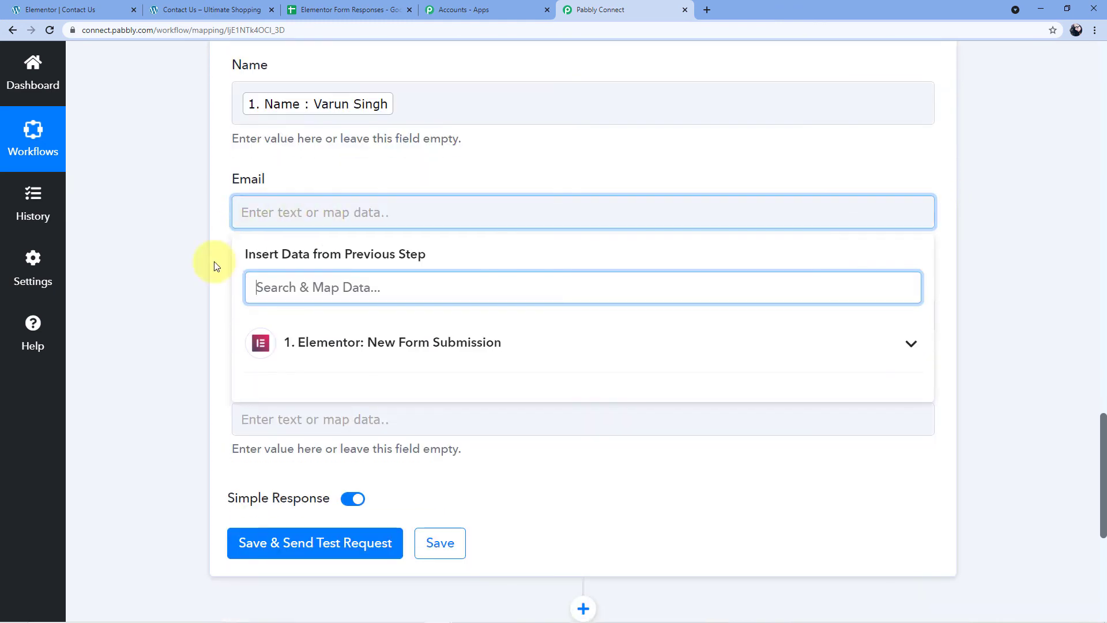
click(322, 346)
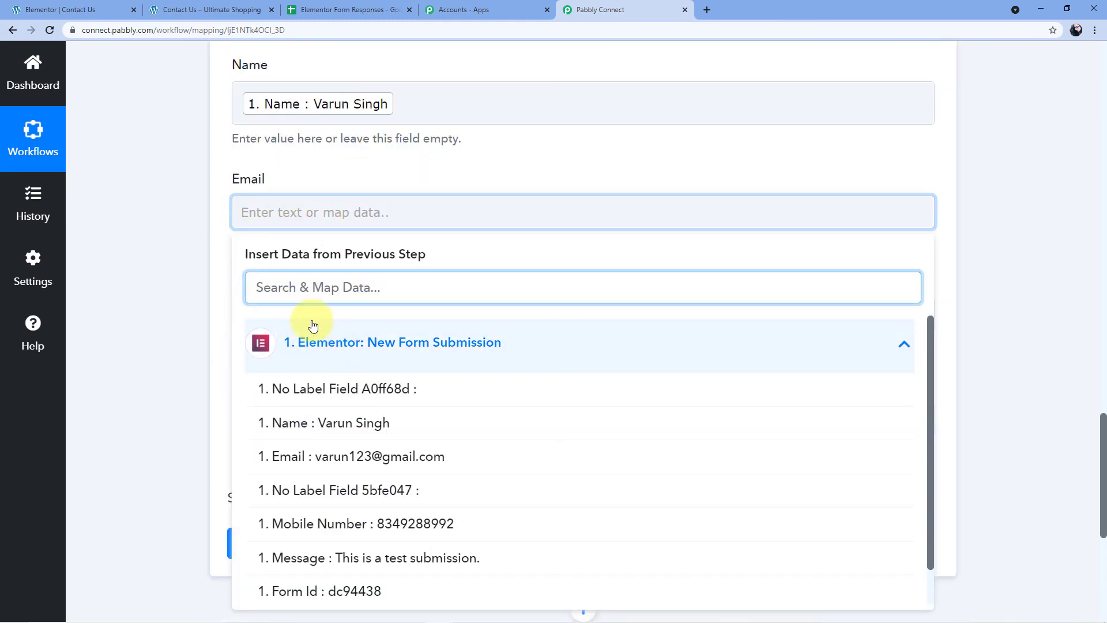
scroll(242, 242, down, 2)
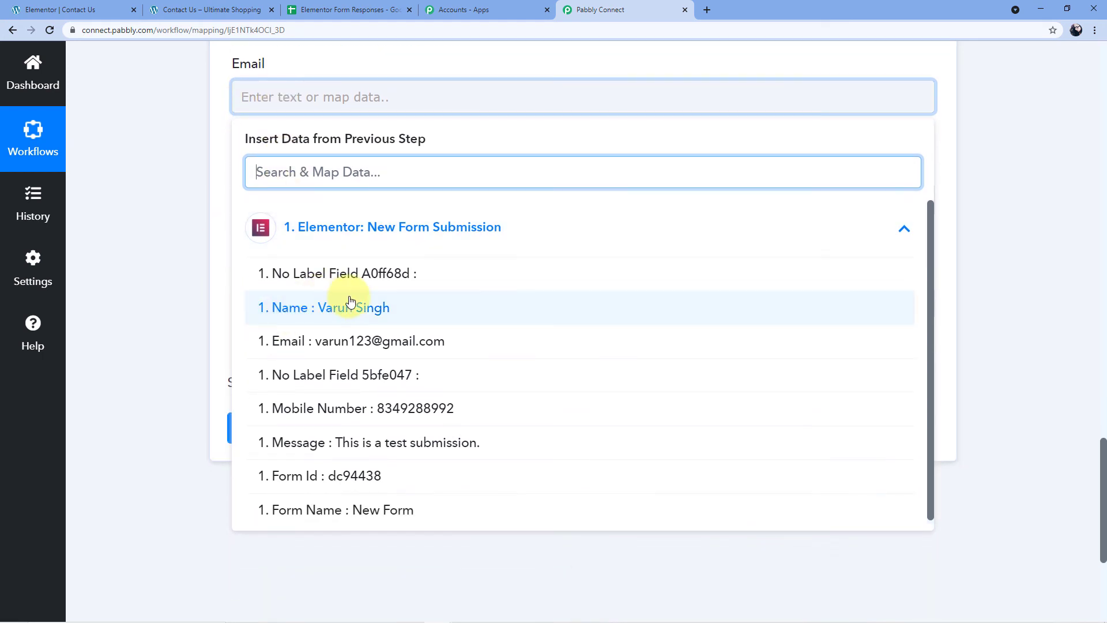
click(300, 339)
click(217, 178)
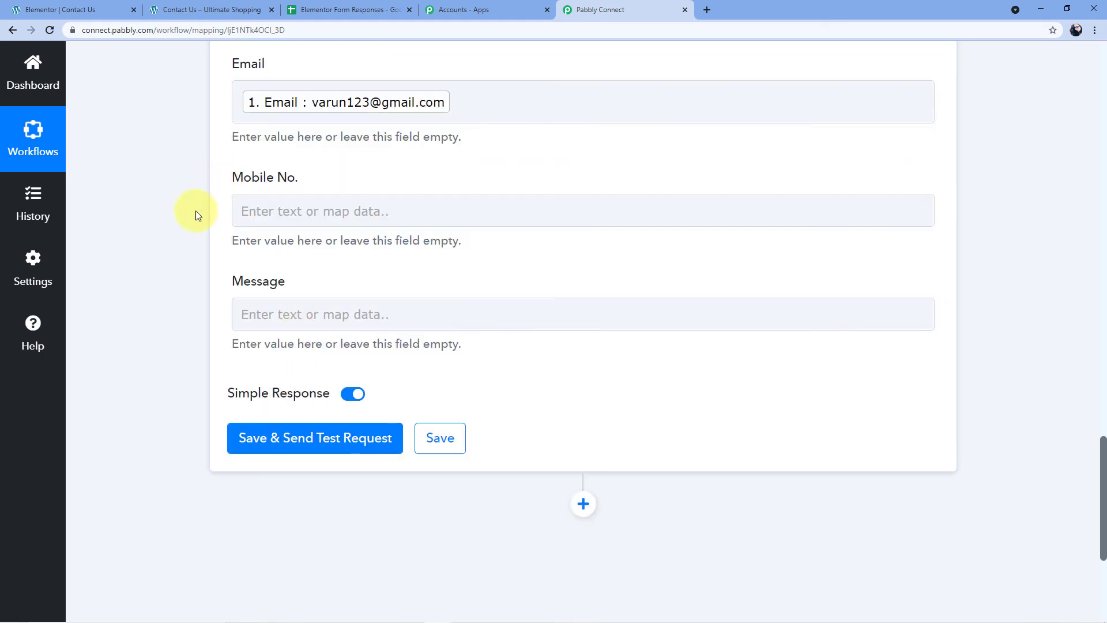
Map the submission's Mobile Number into the Mobile No. field.
click(248, 211)
click(314, 340)
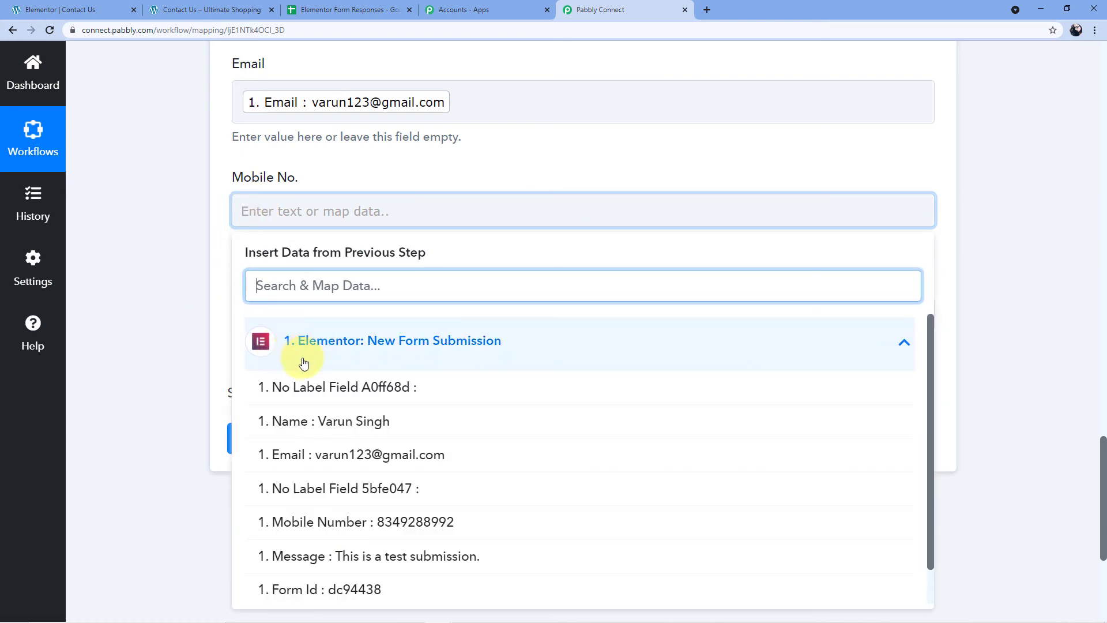
scroll(297, 346, down, 1)
click(356, 477)
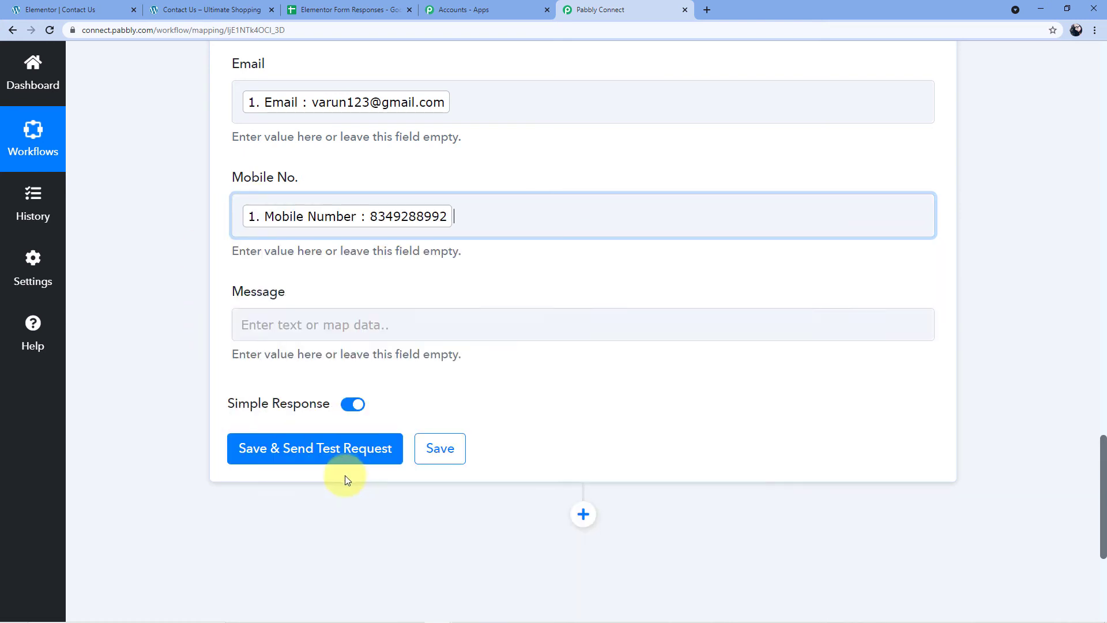
click(218, 310)
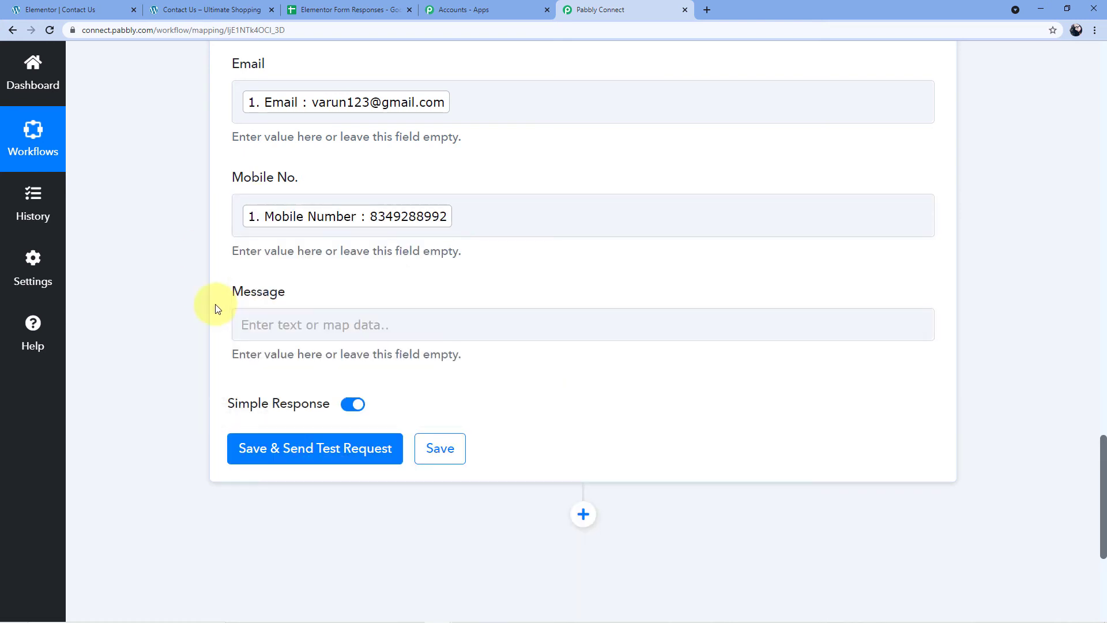
Map the submission's Message into the Message field.
click(245, 324)
click(298, 449)
scroll(306, 358, down, 4)
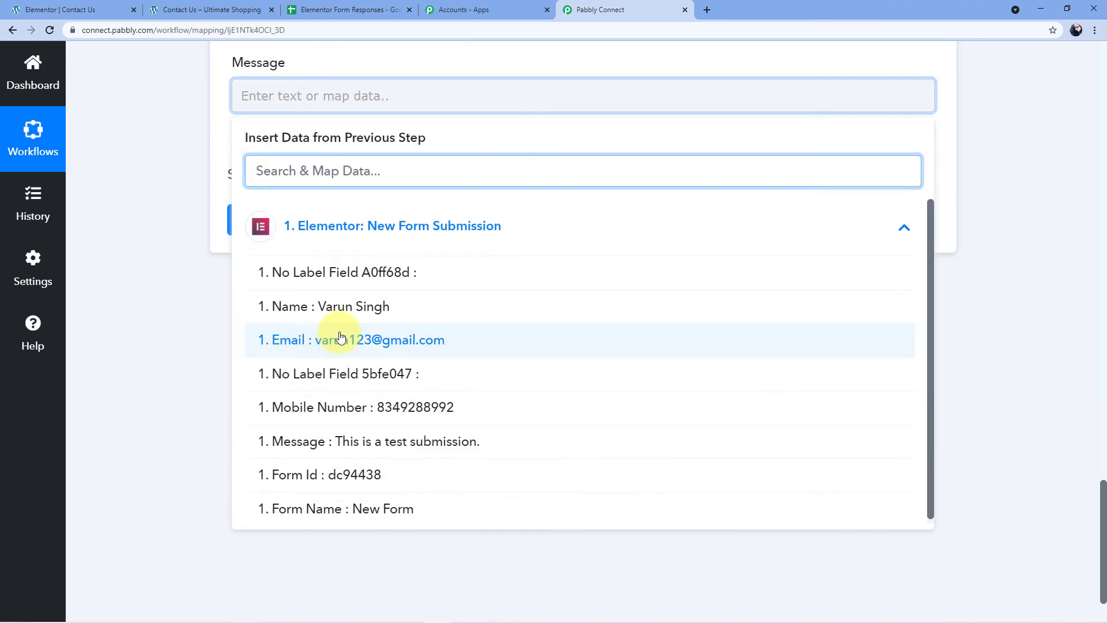
click(310, 438)
click(284, 329)
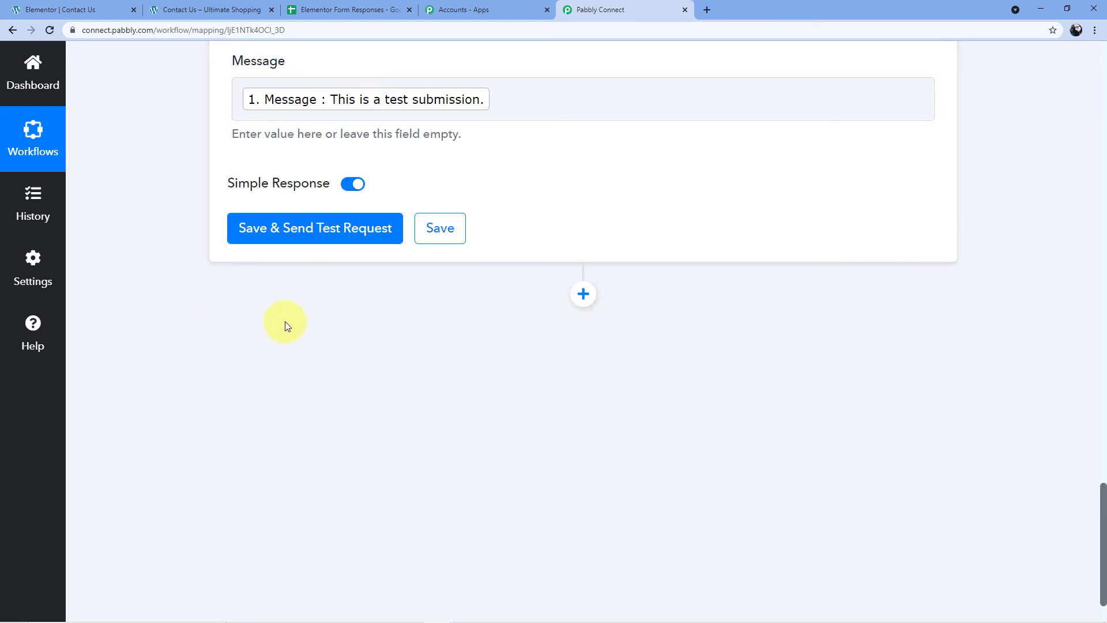
scroll(229, 337, up, 7)
scroll(195, 326, down, 1)
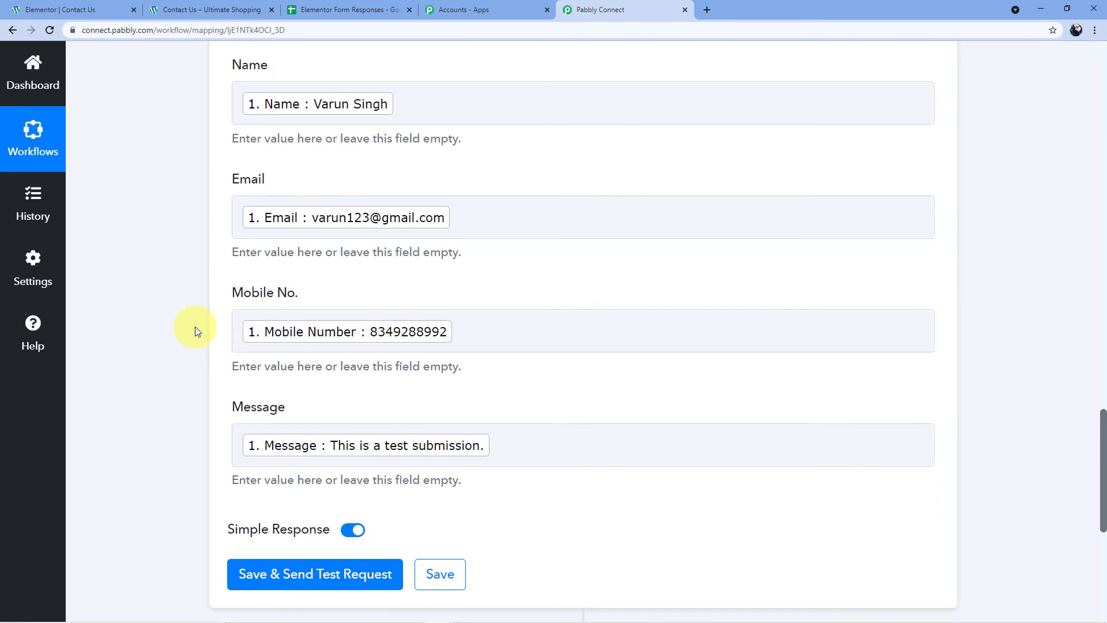
scroll(184, 288, down, 1)
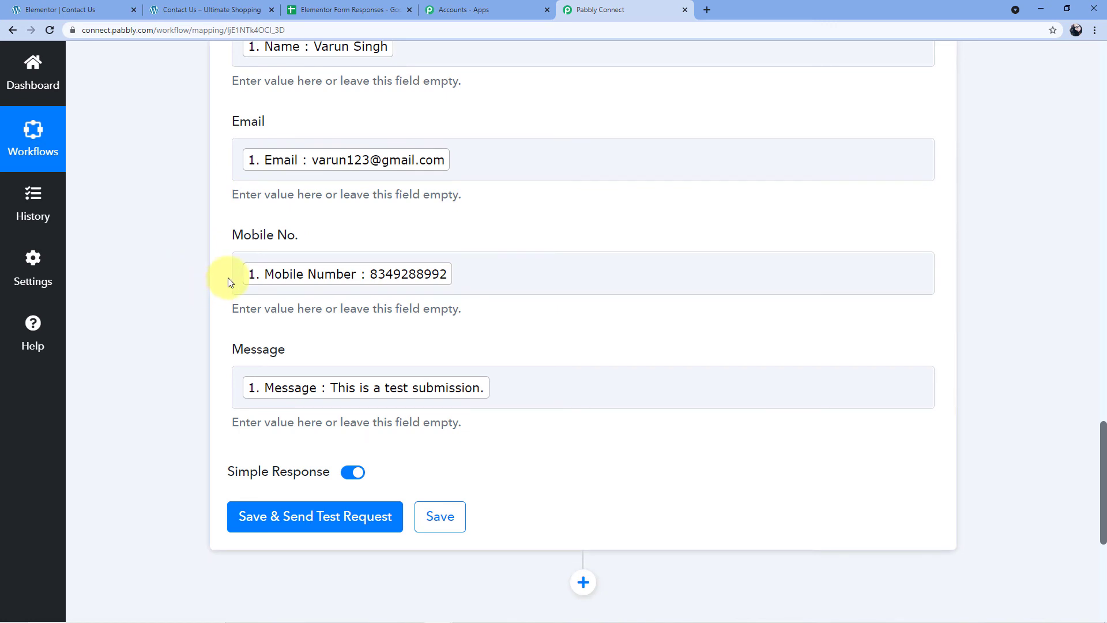
scroll(242, 335, down, 1)
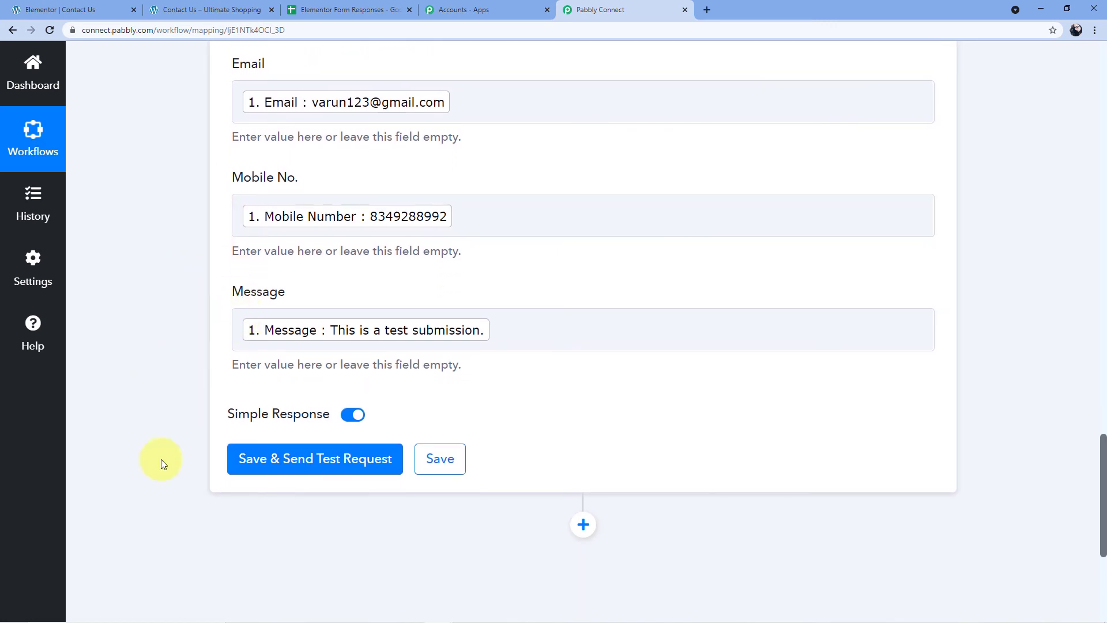
Save and send a test request, reviewing the response confirming a row written to Sheet1!A2:D2.
click(305, 463)
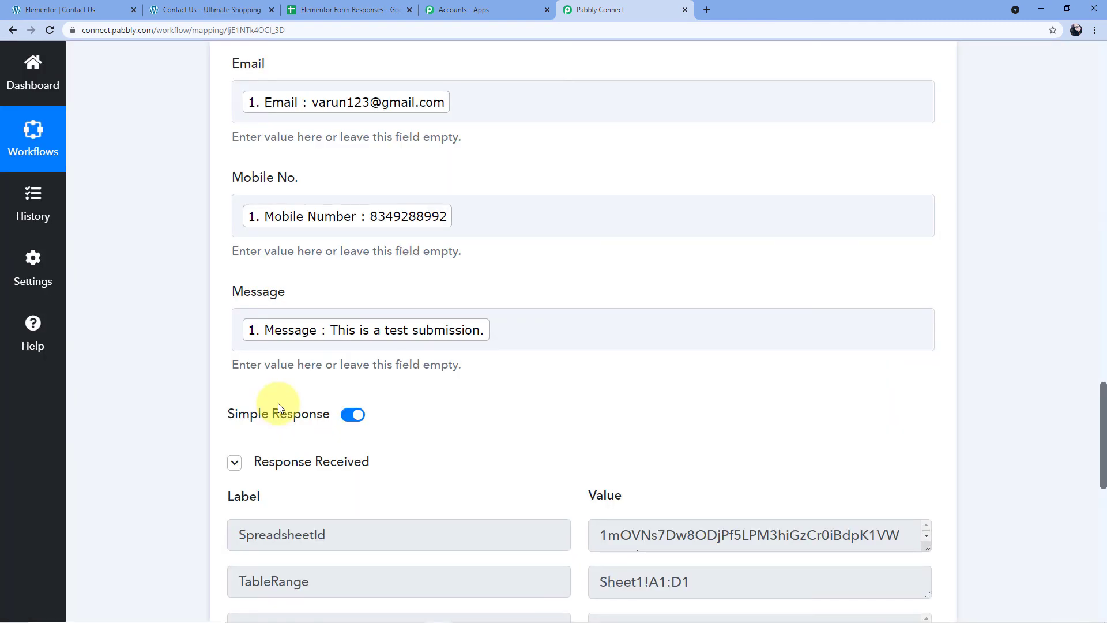
scroll(484, 378, down, 5)
scroll(578, 259, down, 1)
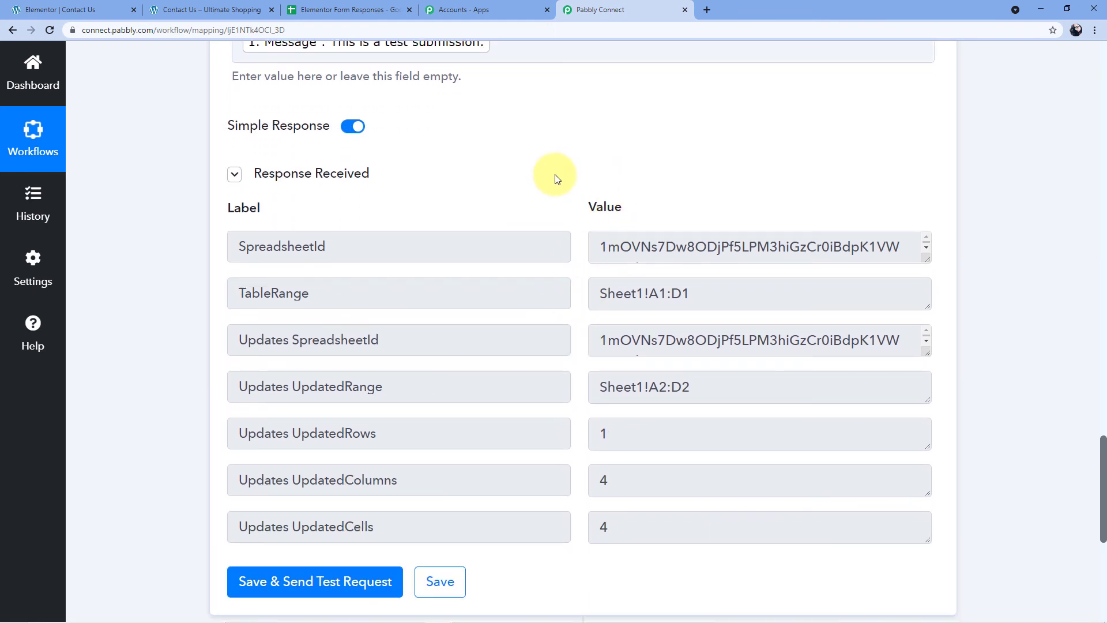
scroll(555, 176, up, 8)
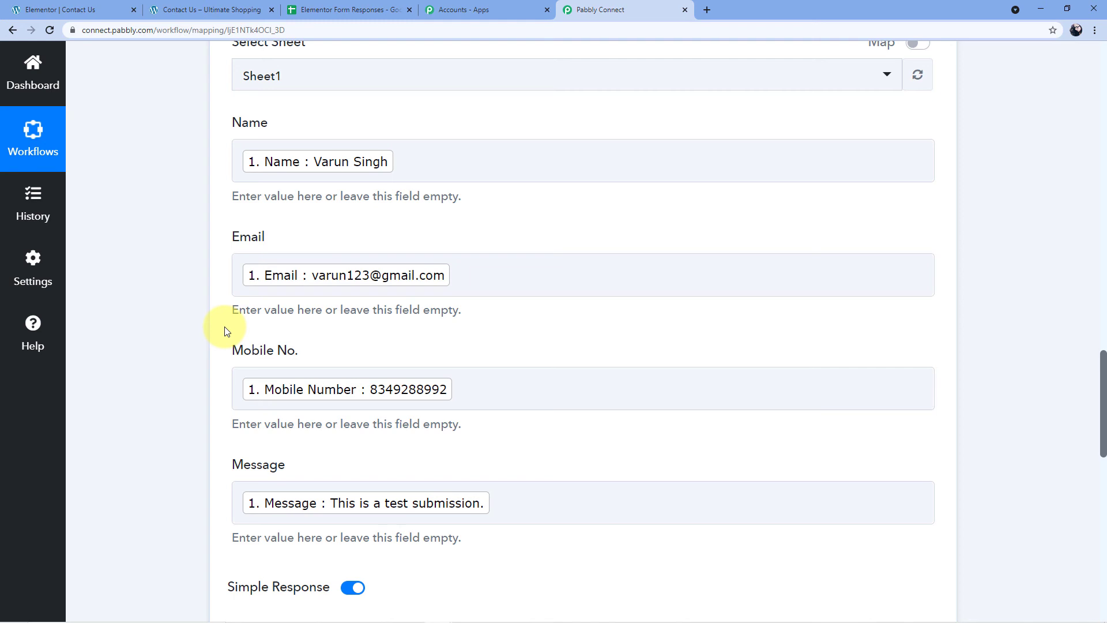
scroll(225, 331, up, 3)
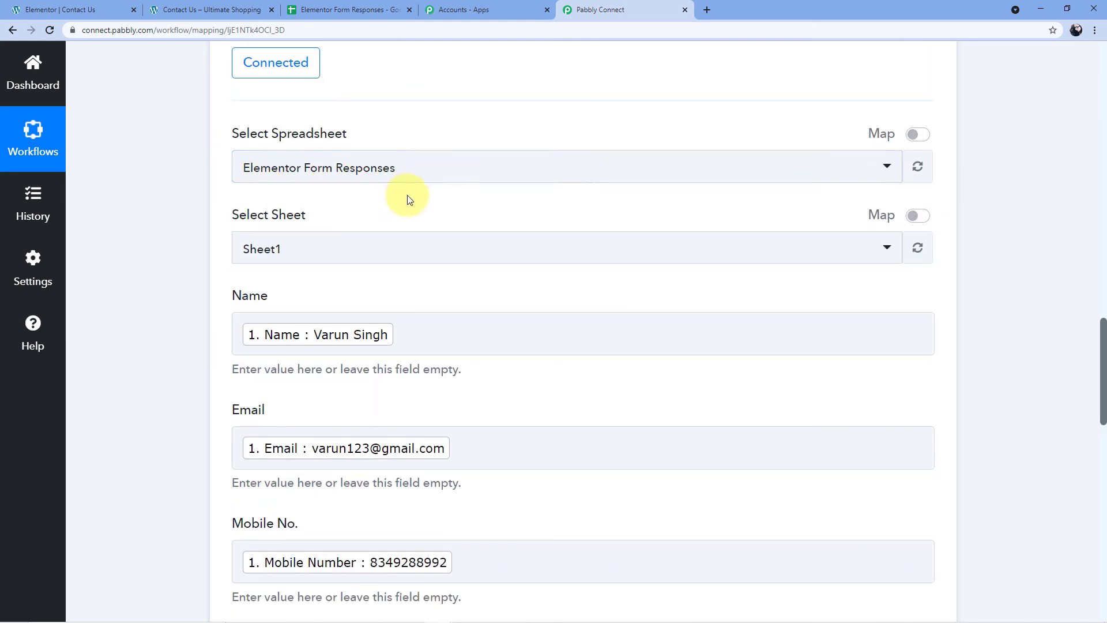
scroll(413, 196, down, 2)
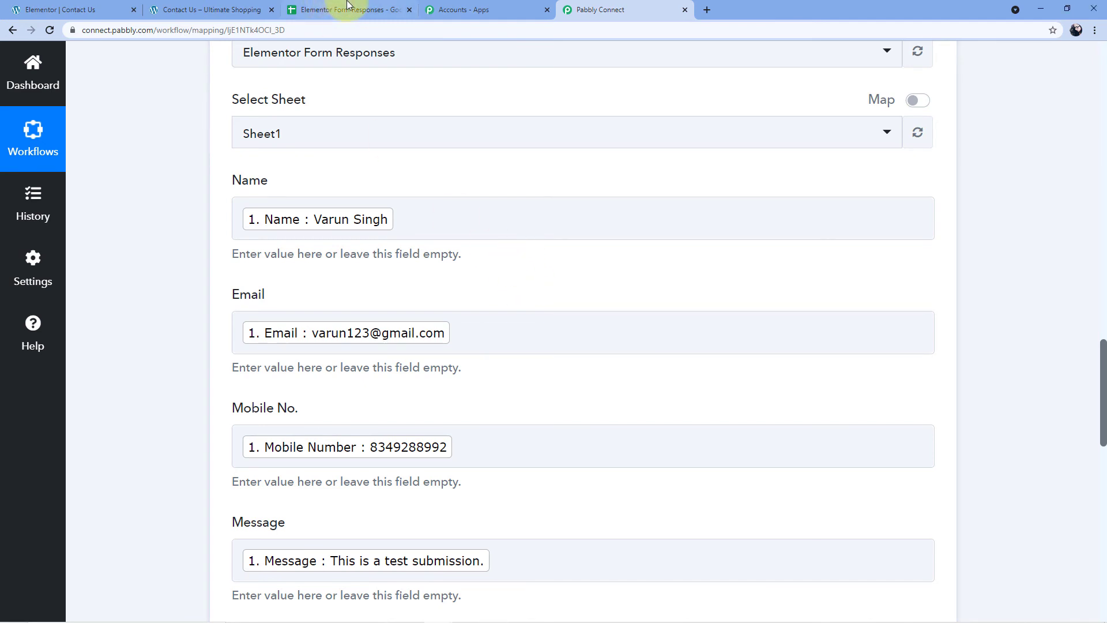
Check row 2 of Elementor Form Responses for the test entry, ending on the Contact Us page.
click(320, 9)
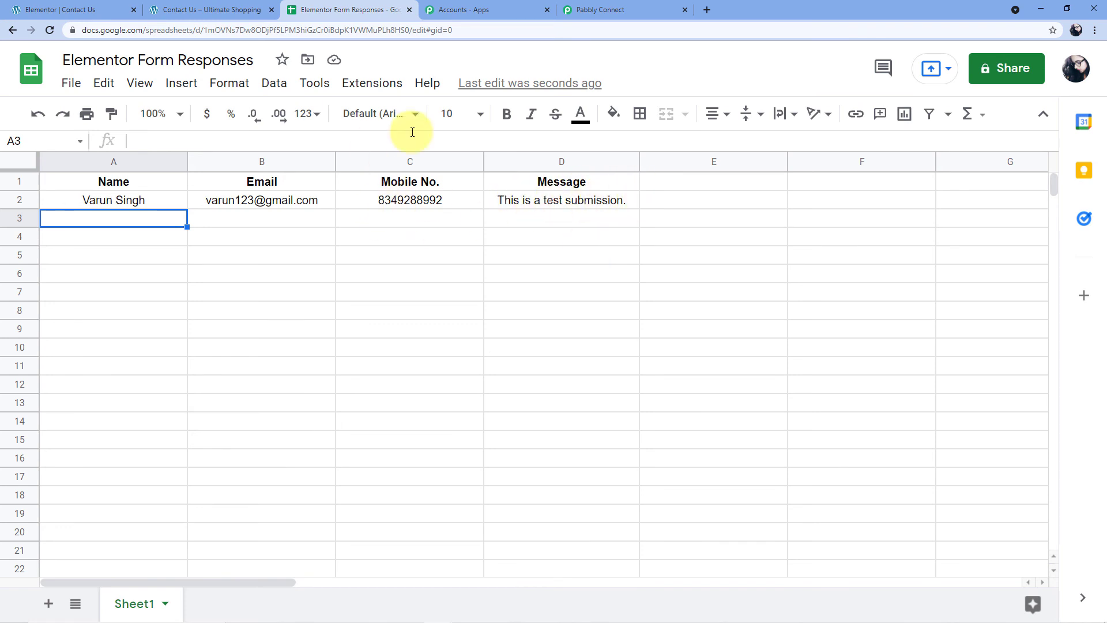
click(182, 6)
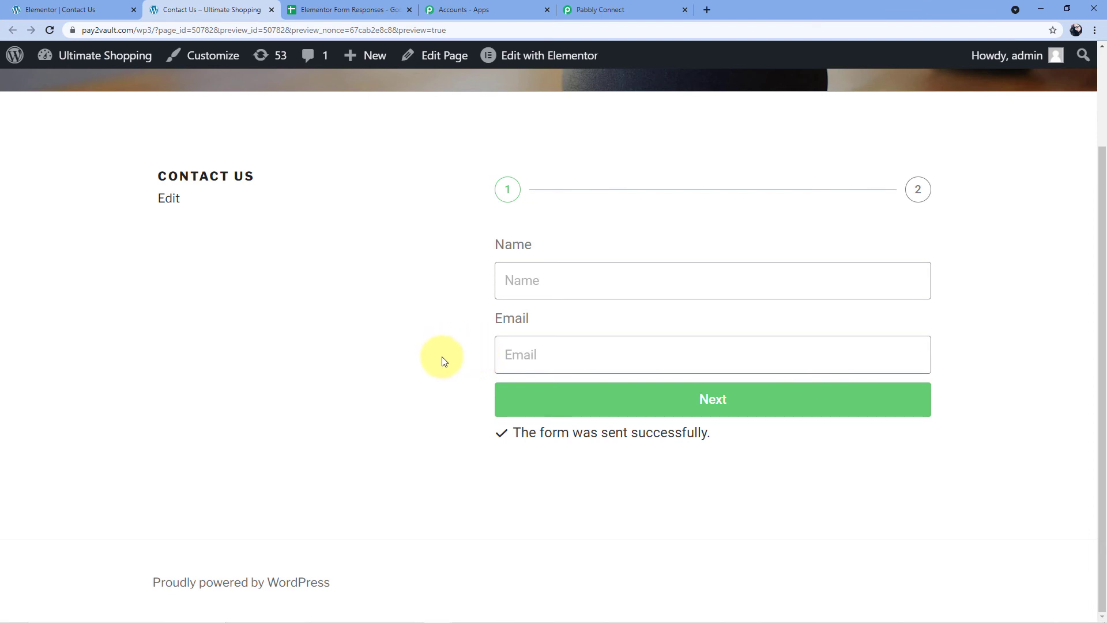
click(344, 7)
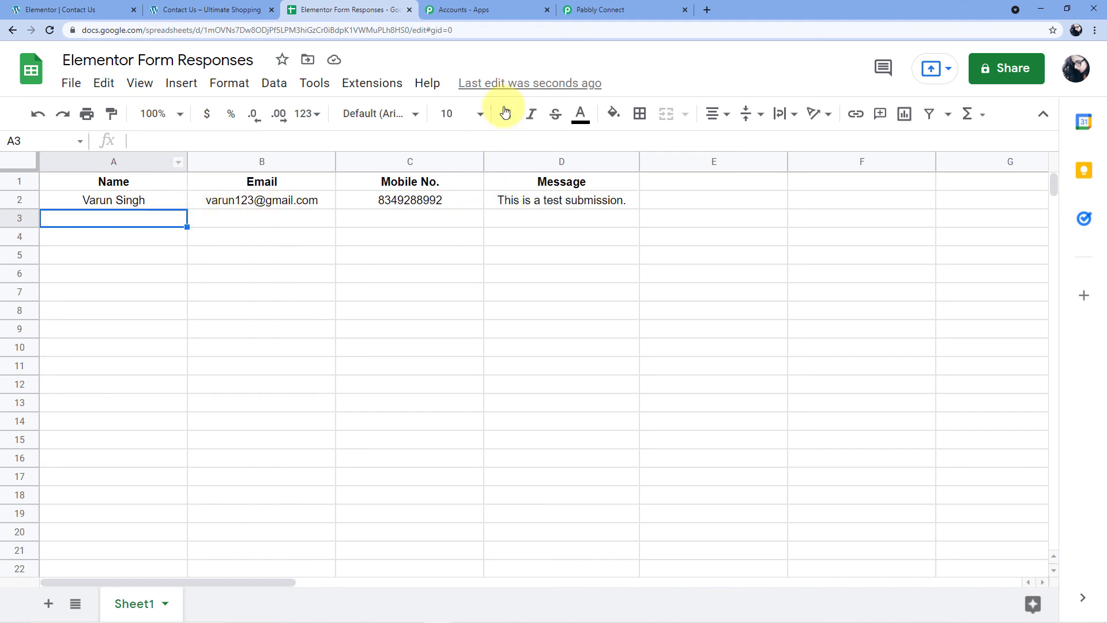
click(625, 10)
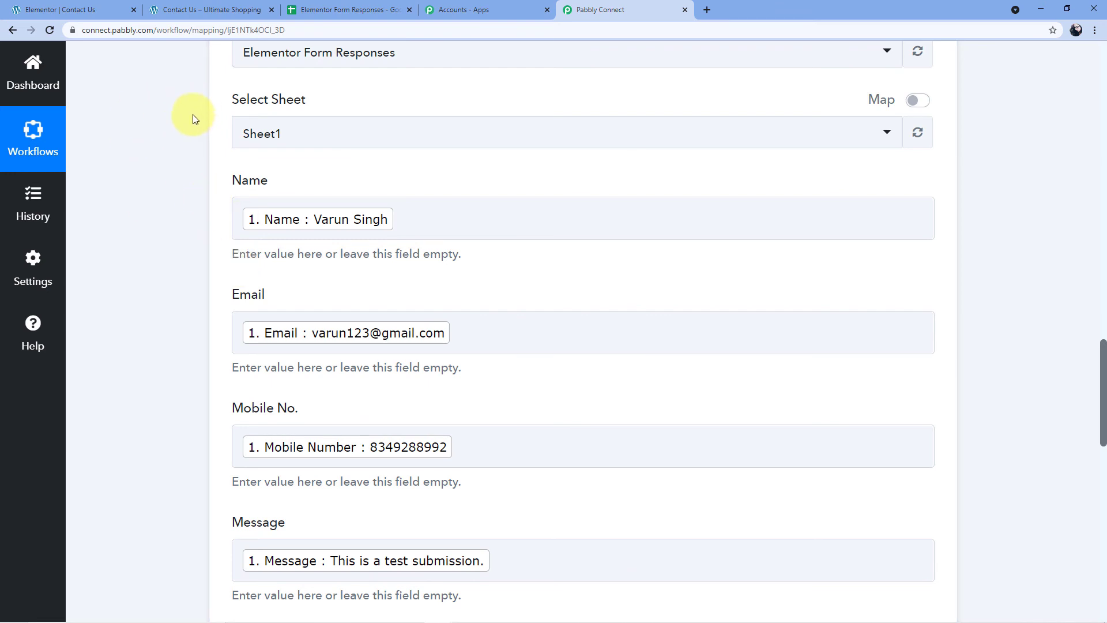
click(261, 5)
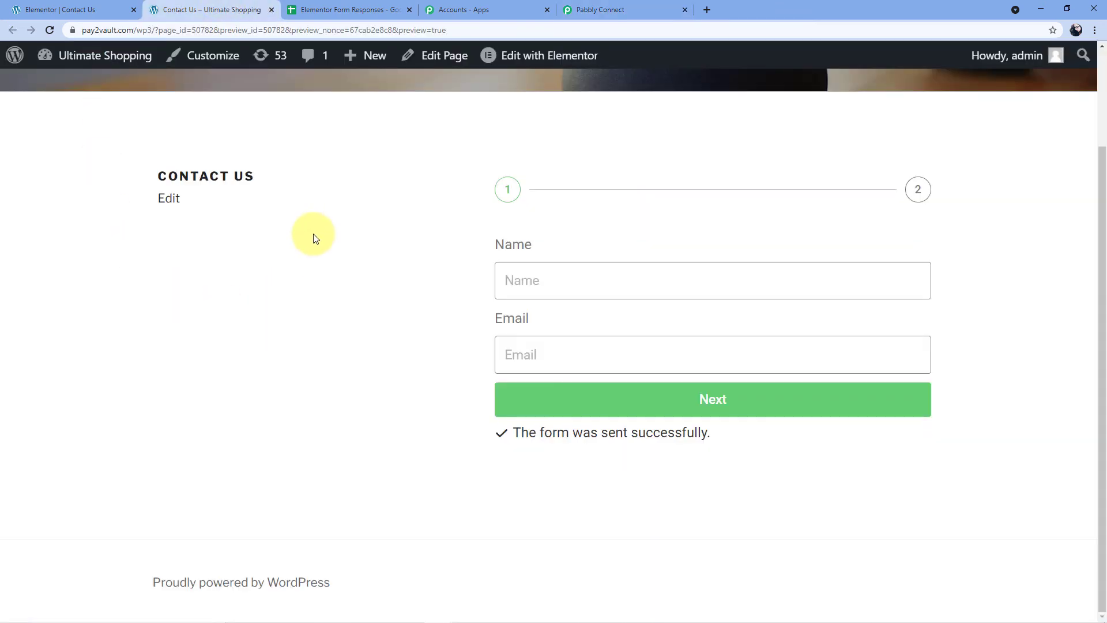
scroll(323, 236, up, 2)
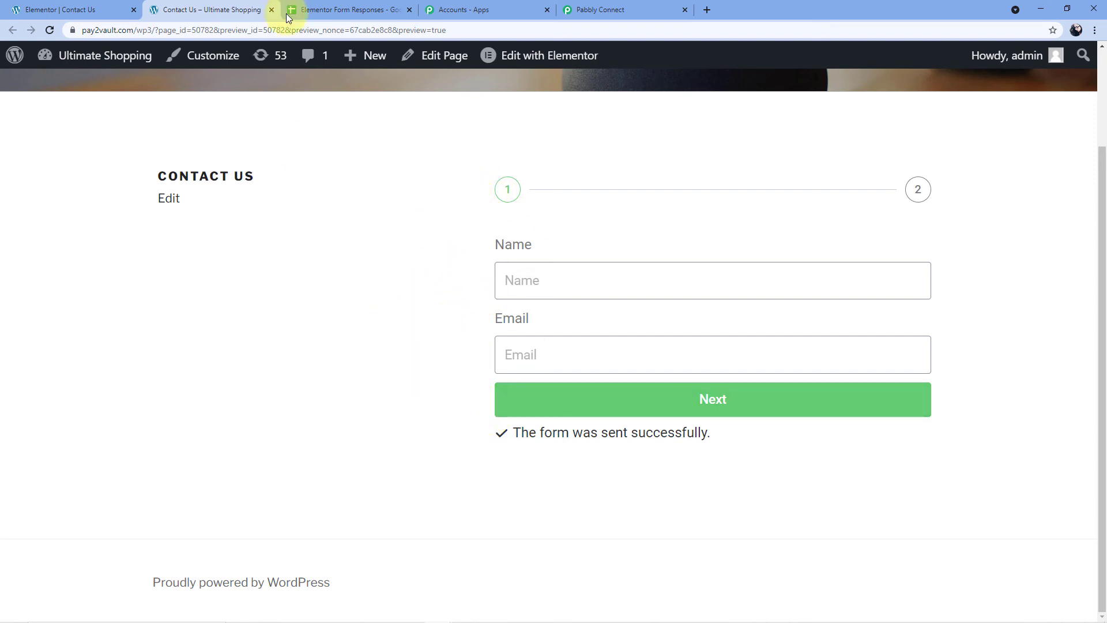
click(358, 9)
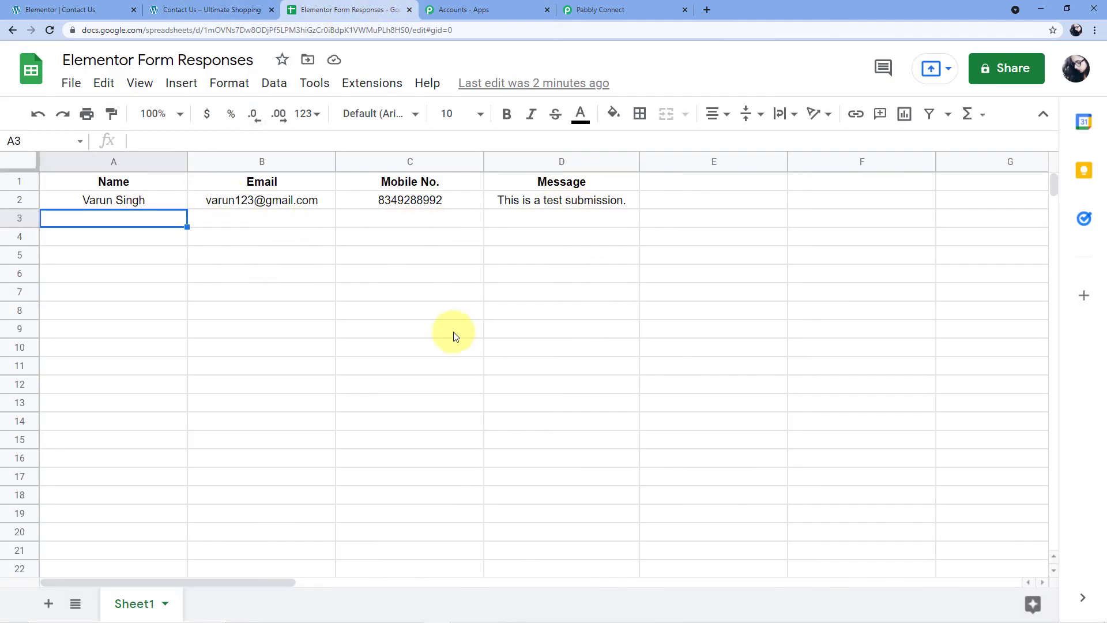
click(215, 9)
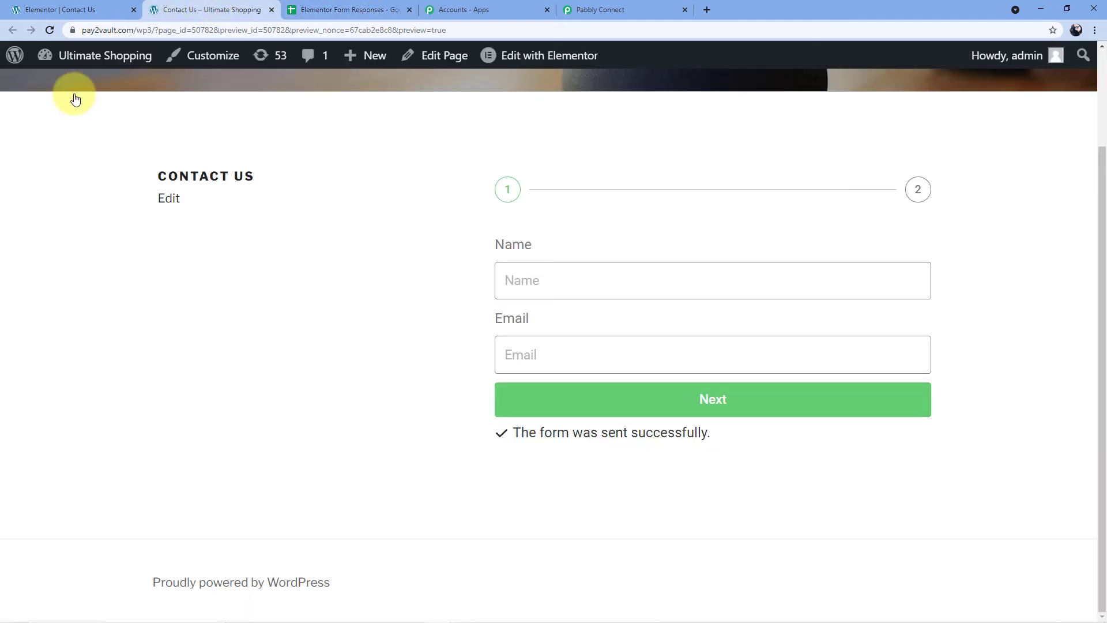
Enter the contact's full name and e-mail address, then advance to the form's second step.
click(531, 278)
click(427, 259)
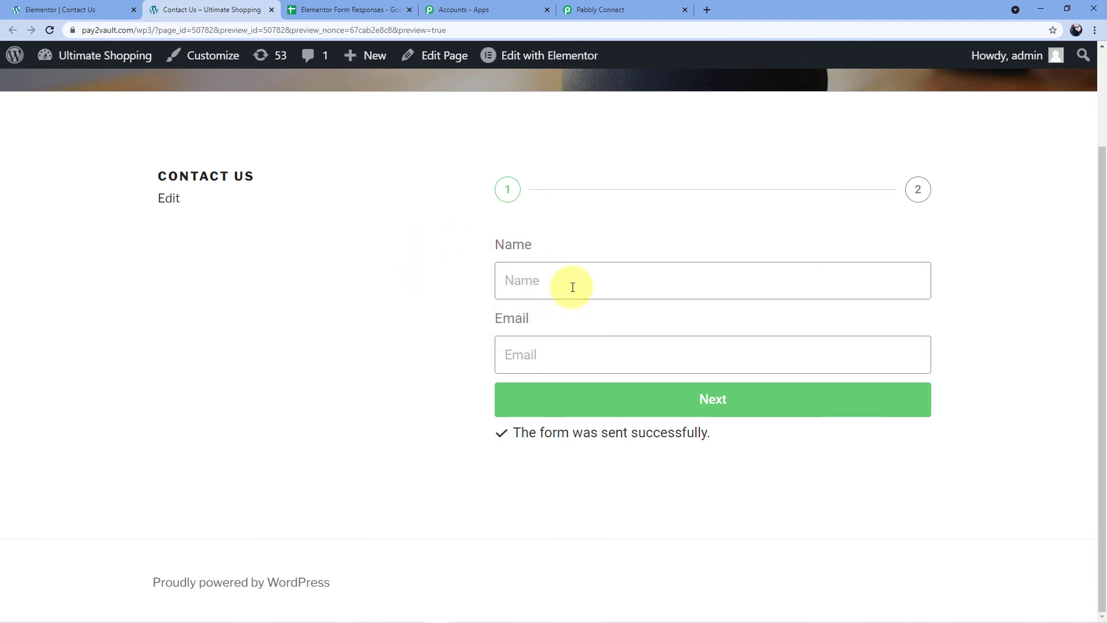
click(540, 282)
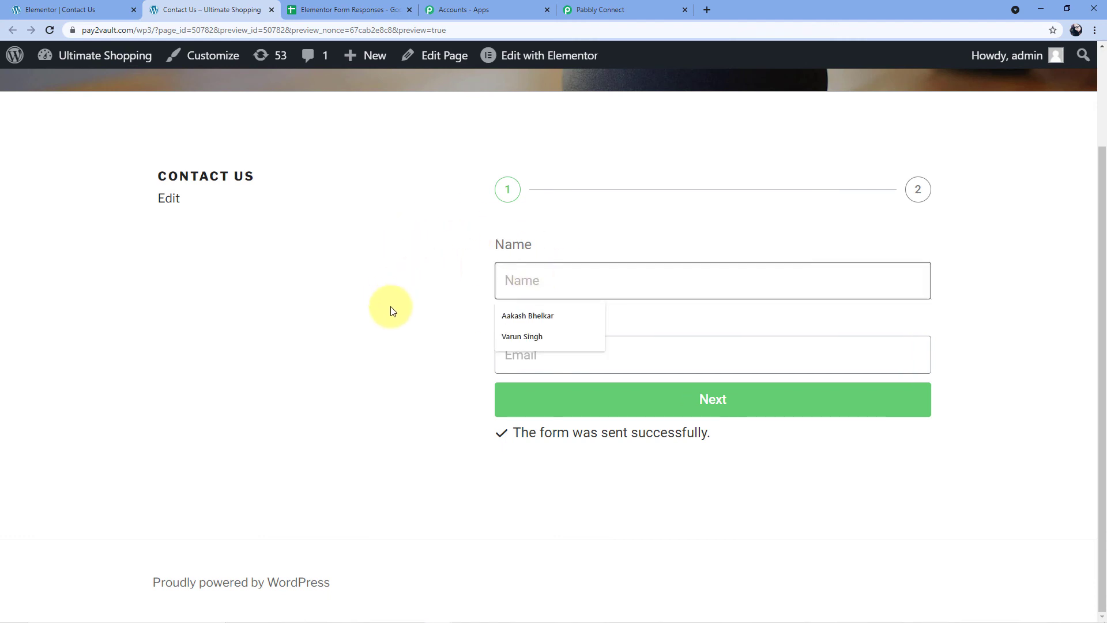
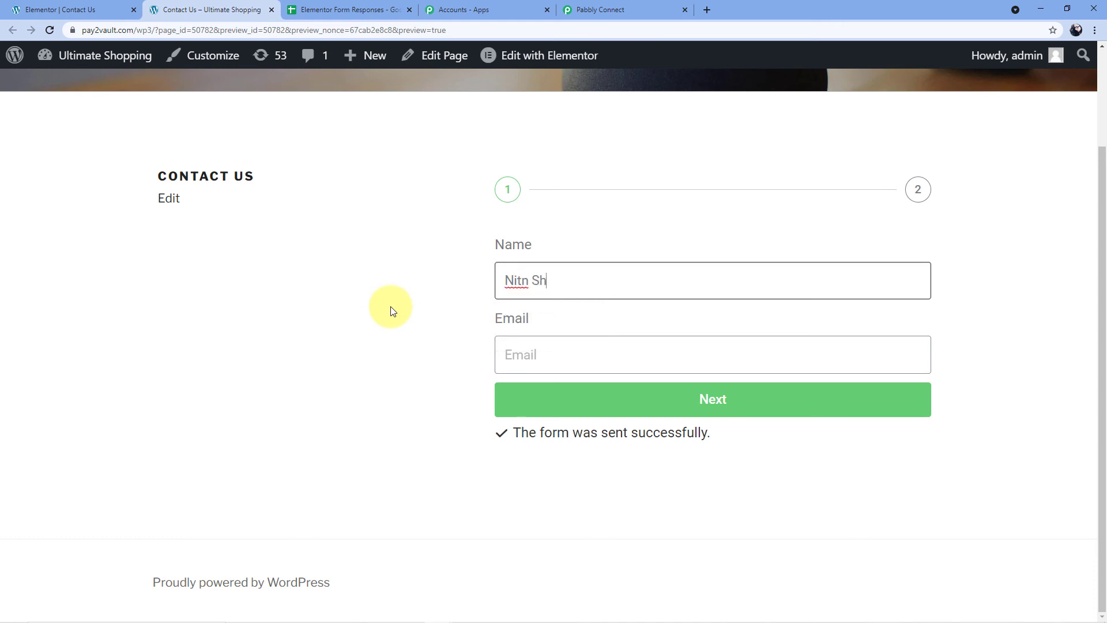
click(519, 281)
text(i)
click(547, 347)
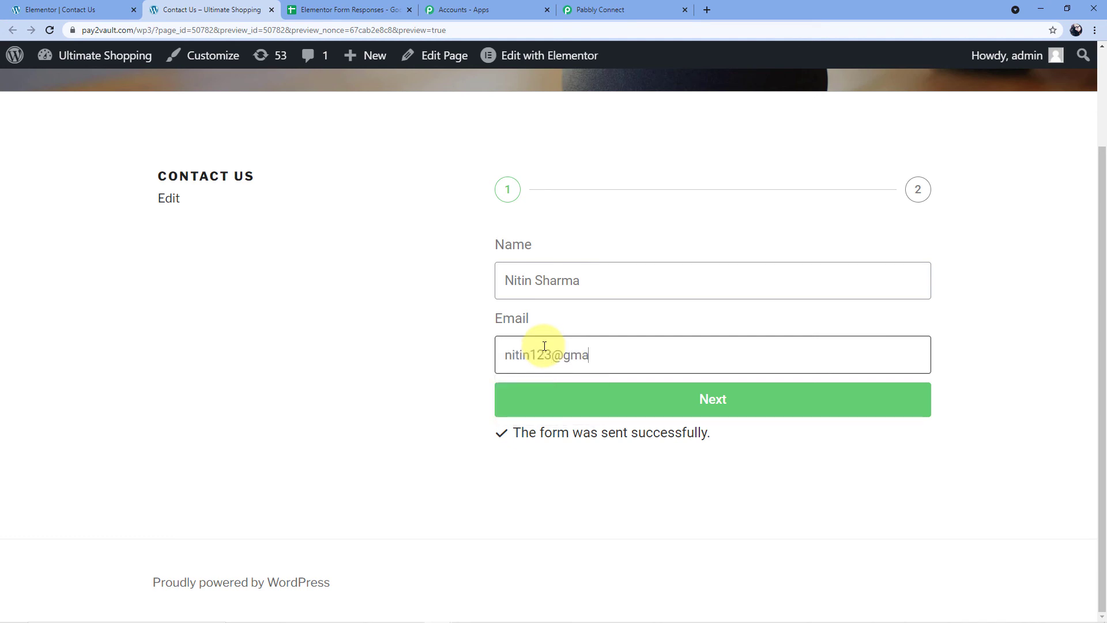
click(717, 408)
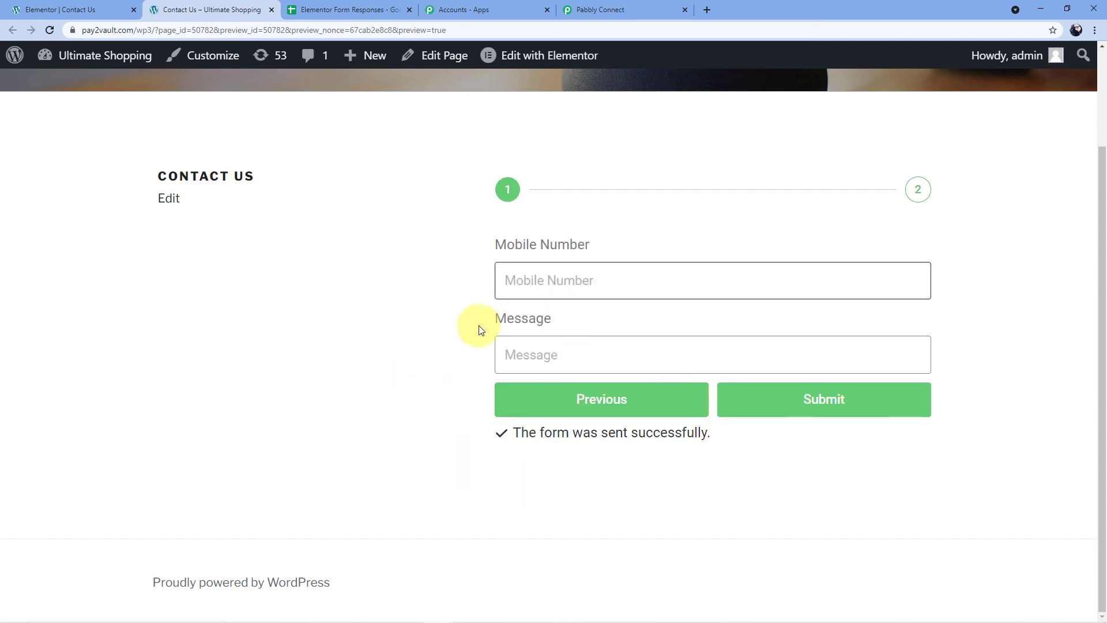
Enter the contact's mobile number and the message 'I need some regarding my workflow.'.
click(567, 281)
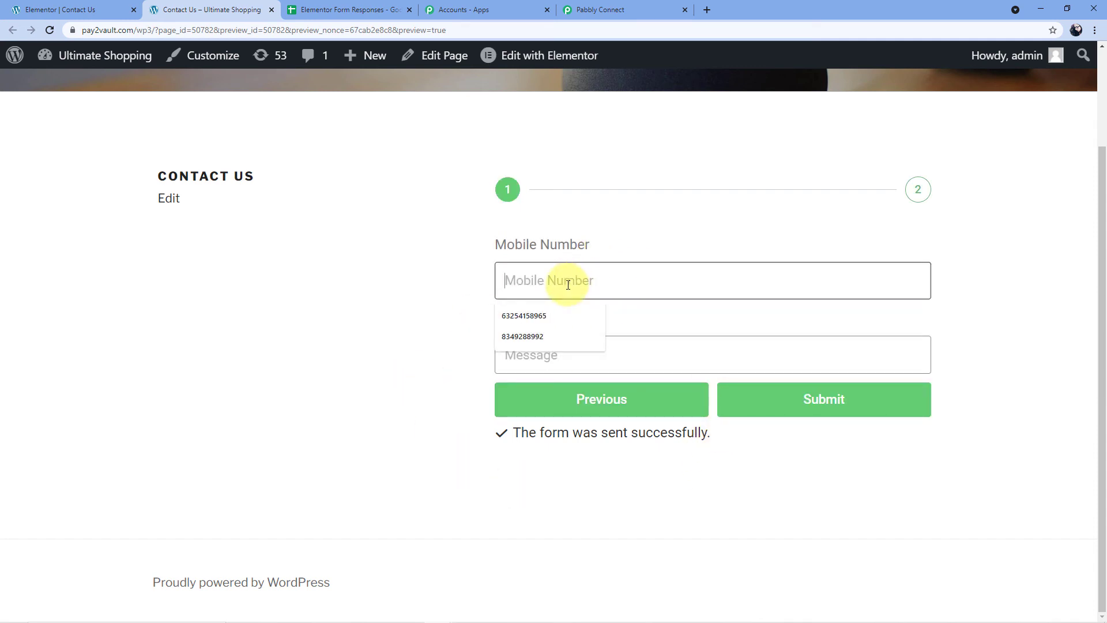
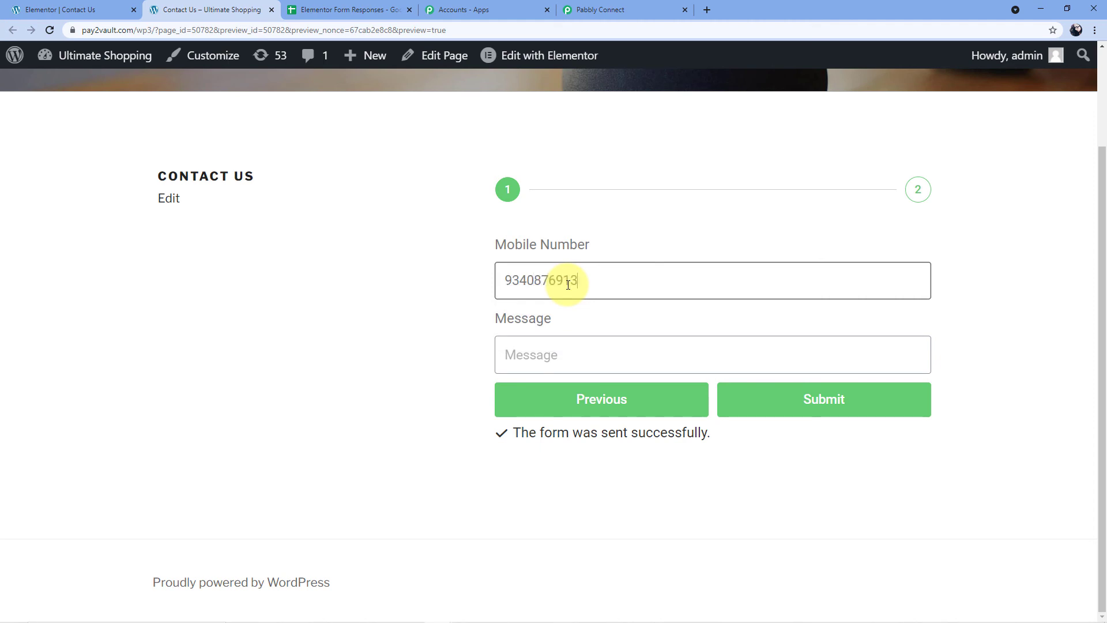
click(559, 353)
key(Escape)
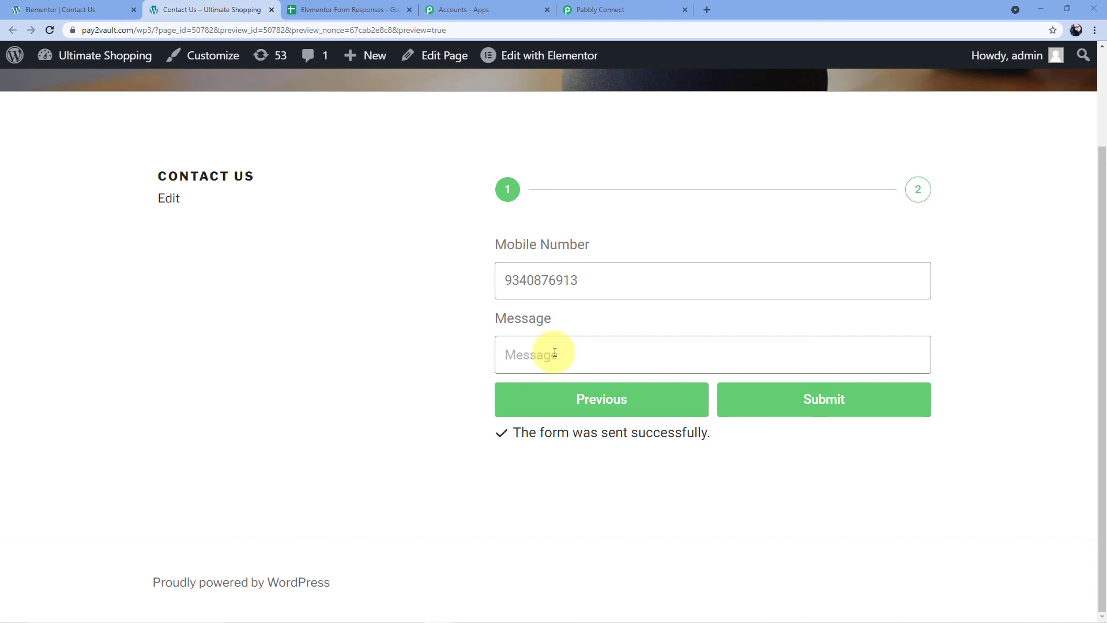
text(I need some)
text( regt)
key(BackSpace)
text(arding my workflow.)
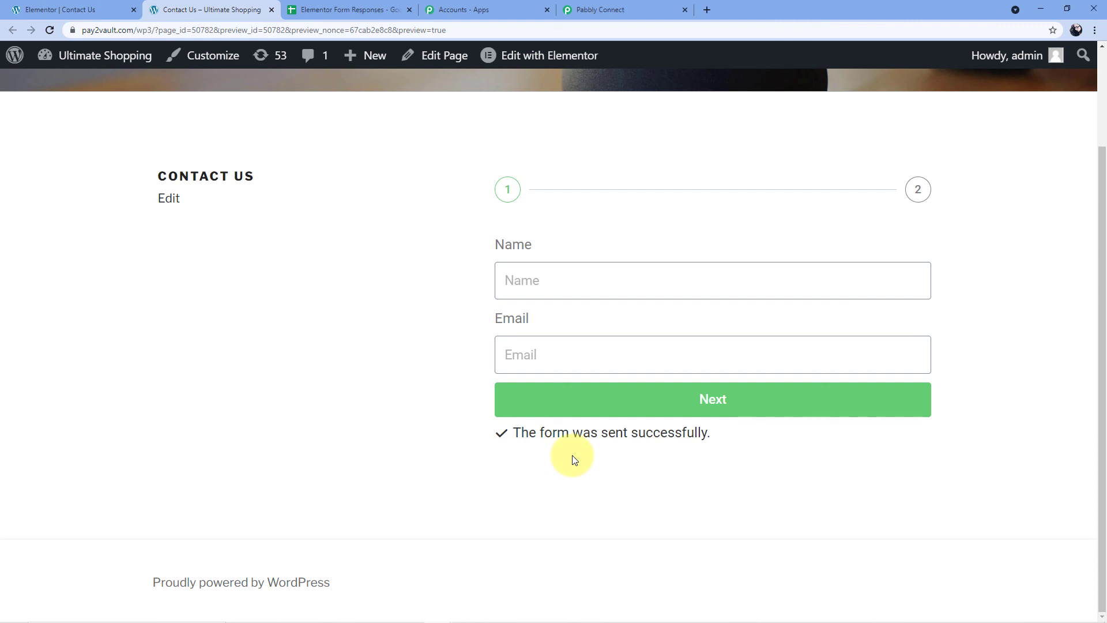
Confirm row 3 of Elementor Form Responses shows the second entry: 'I need some regarding my workflow.'.
click(355, 10)
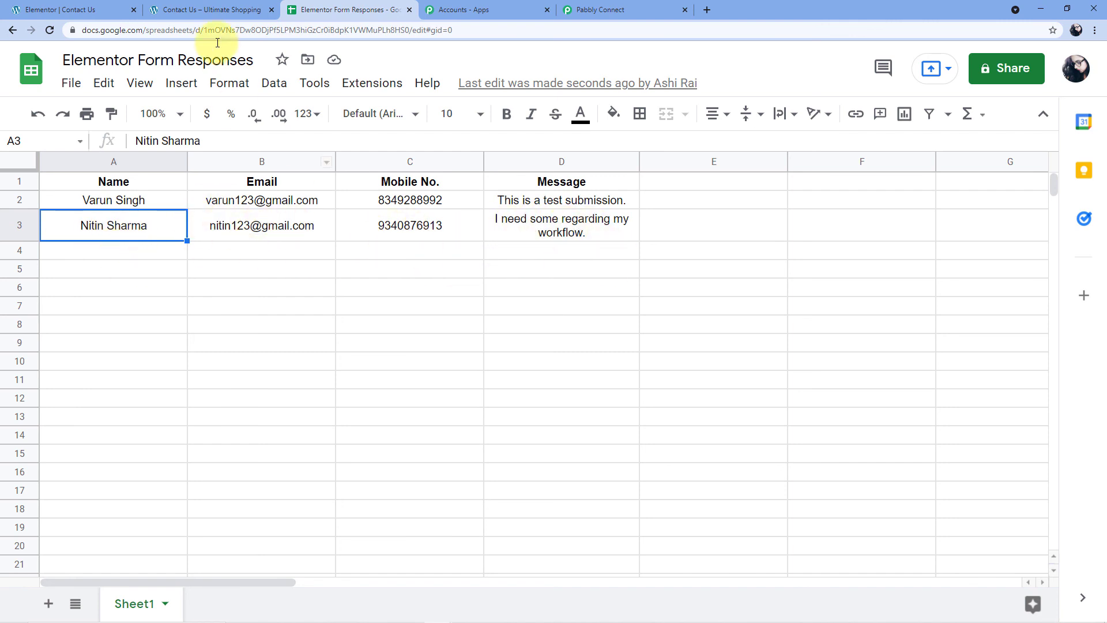
click(225, 7)
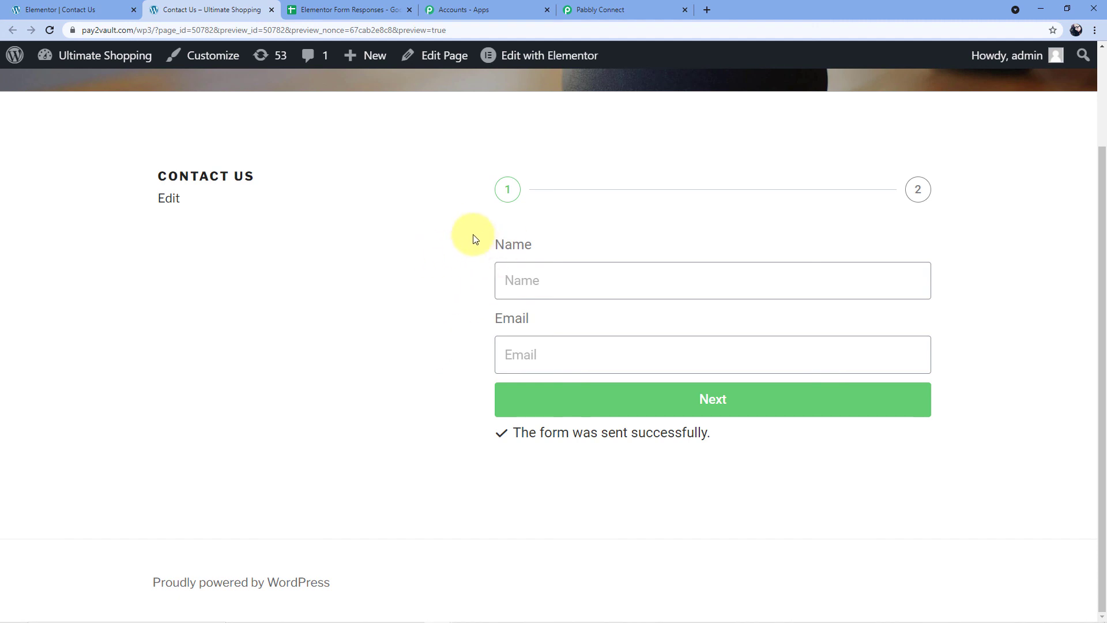
click(353, 8)
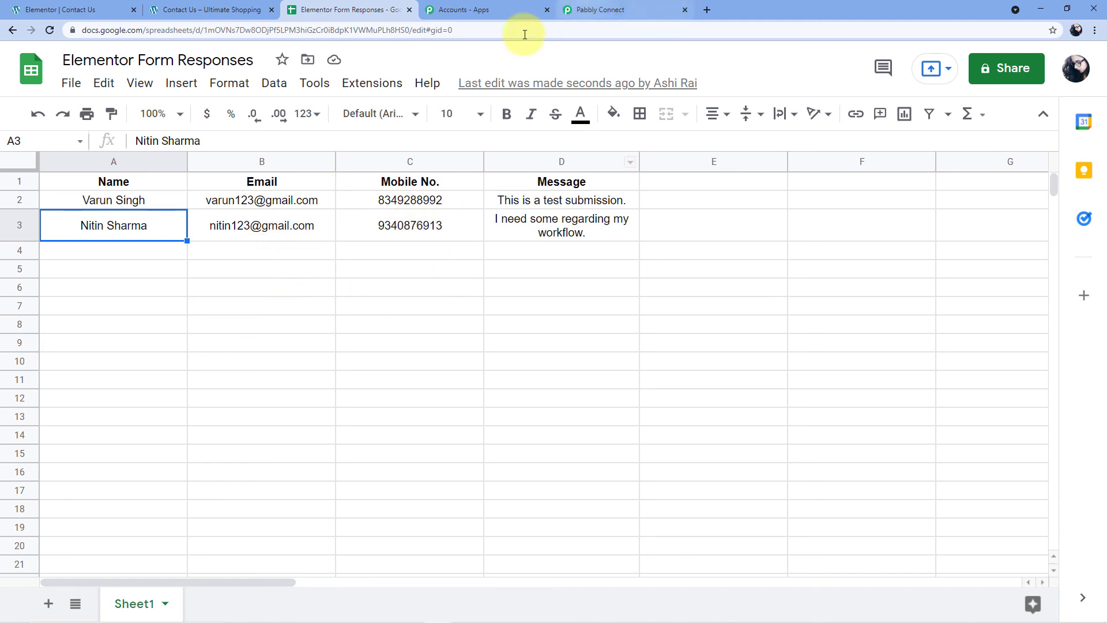
Collapse the Google Sheets Add New Row action and the Elementor trigger in the Pabbly workflow.
click(631, 8)
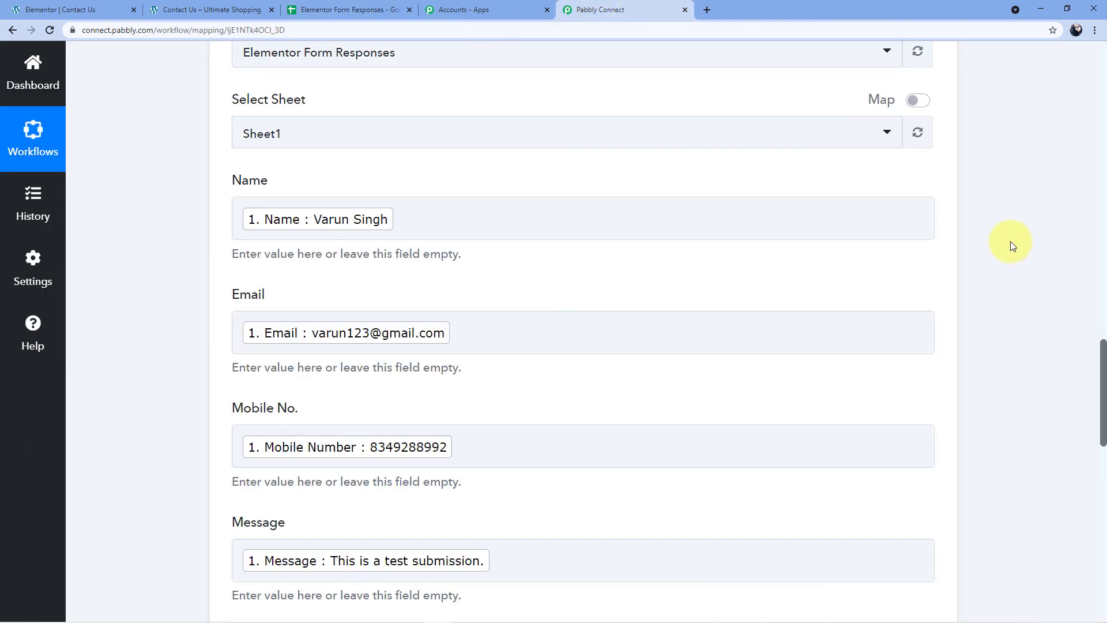
scroll(990, 224, up, 6)
click(928, 189)
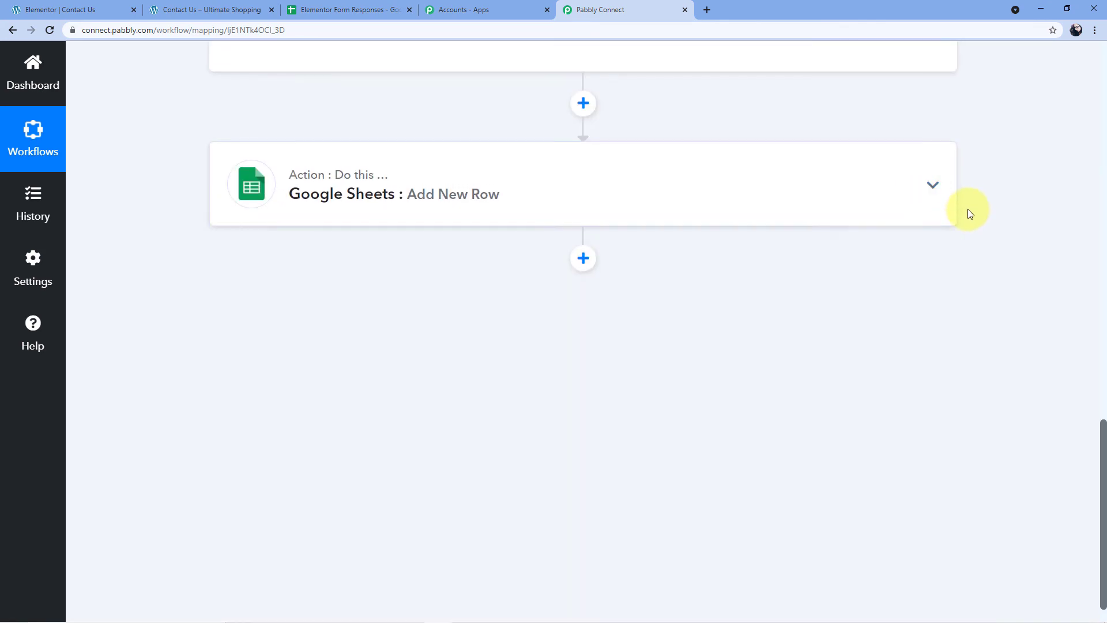
scroll(968, 212, up, 12)
scroll(967, 216, up, 5)
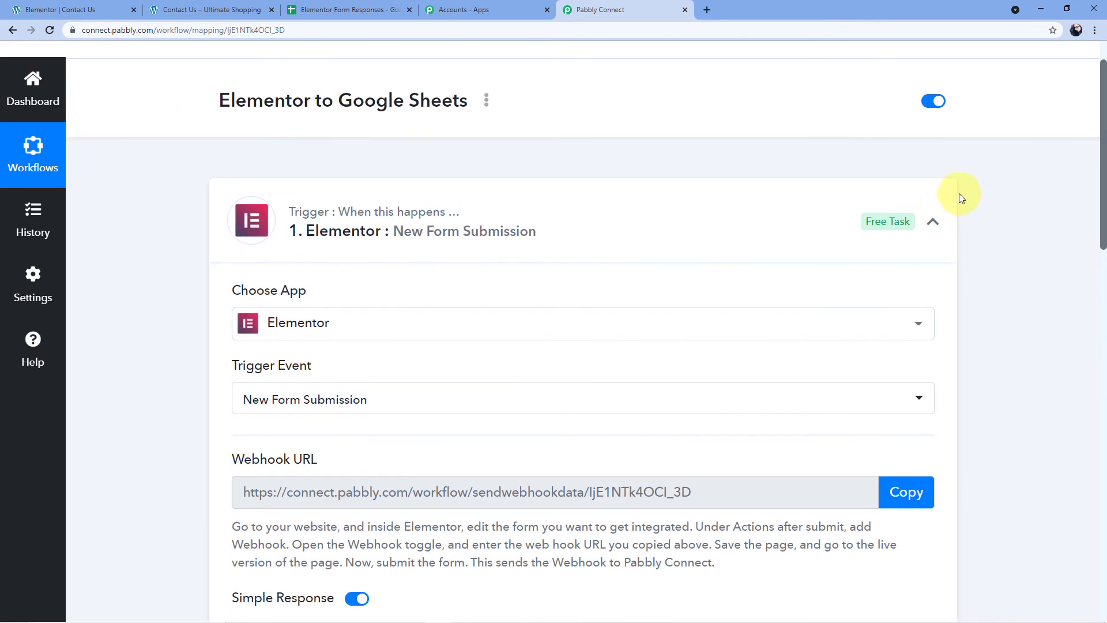
click(934, 218)
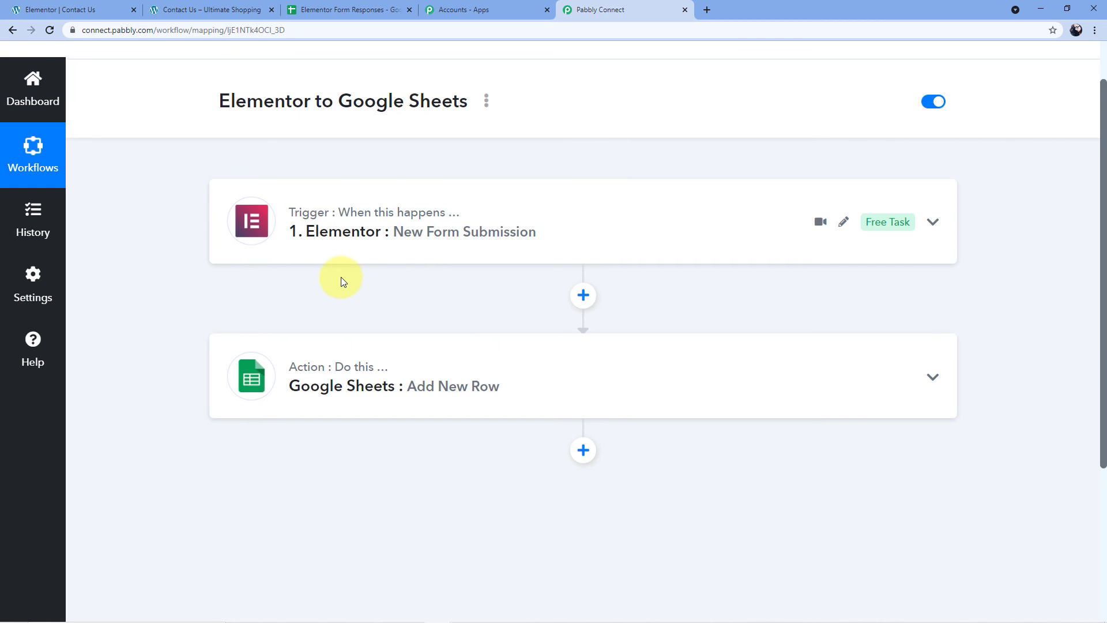
scroll(341, 280, up, 1)
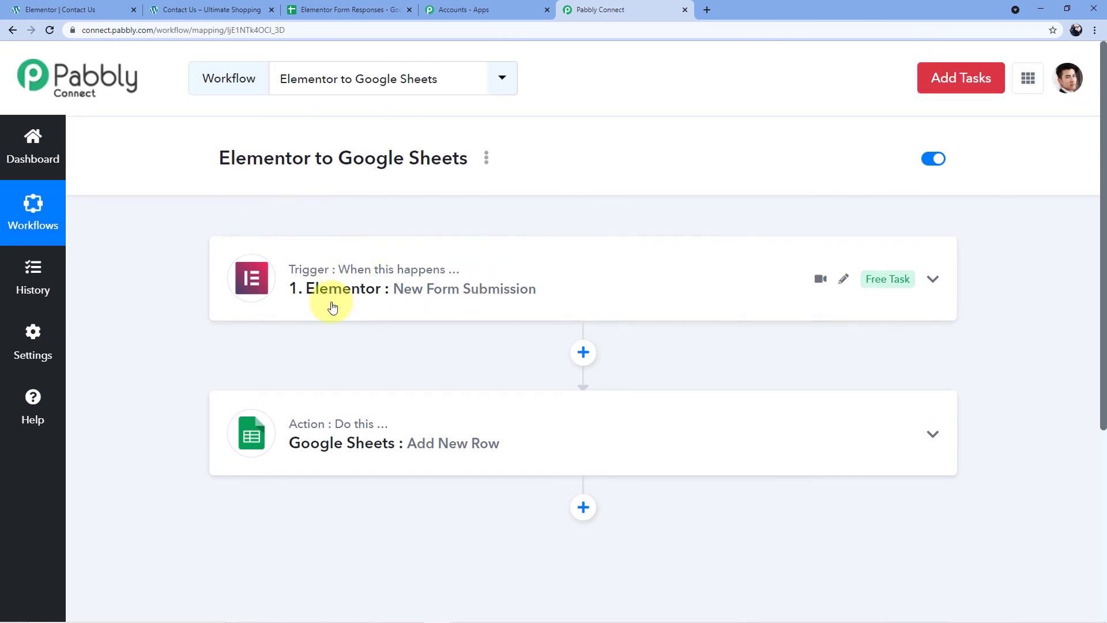